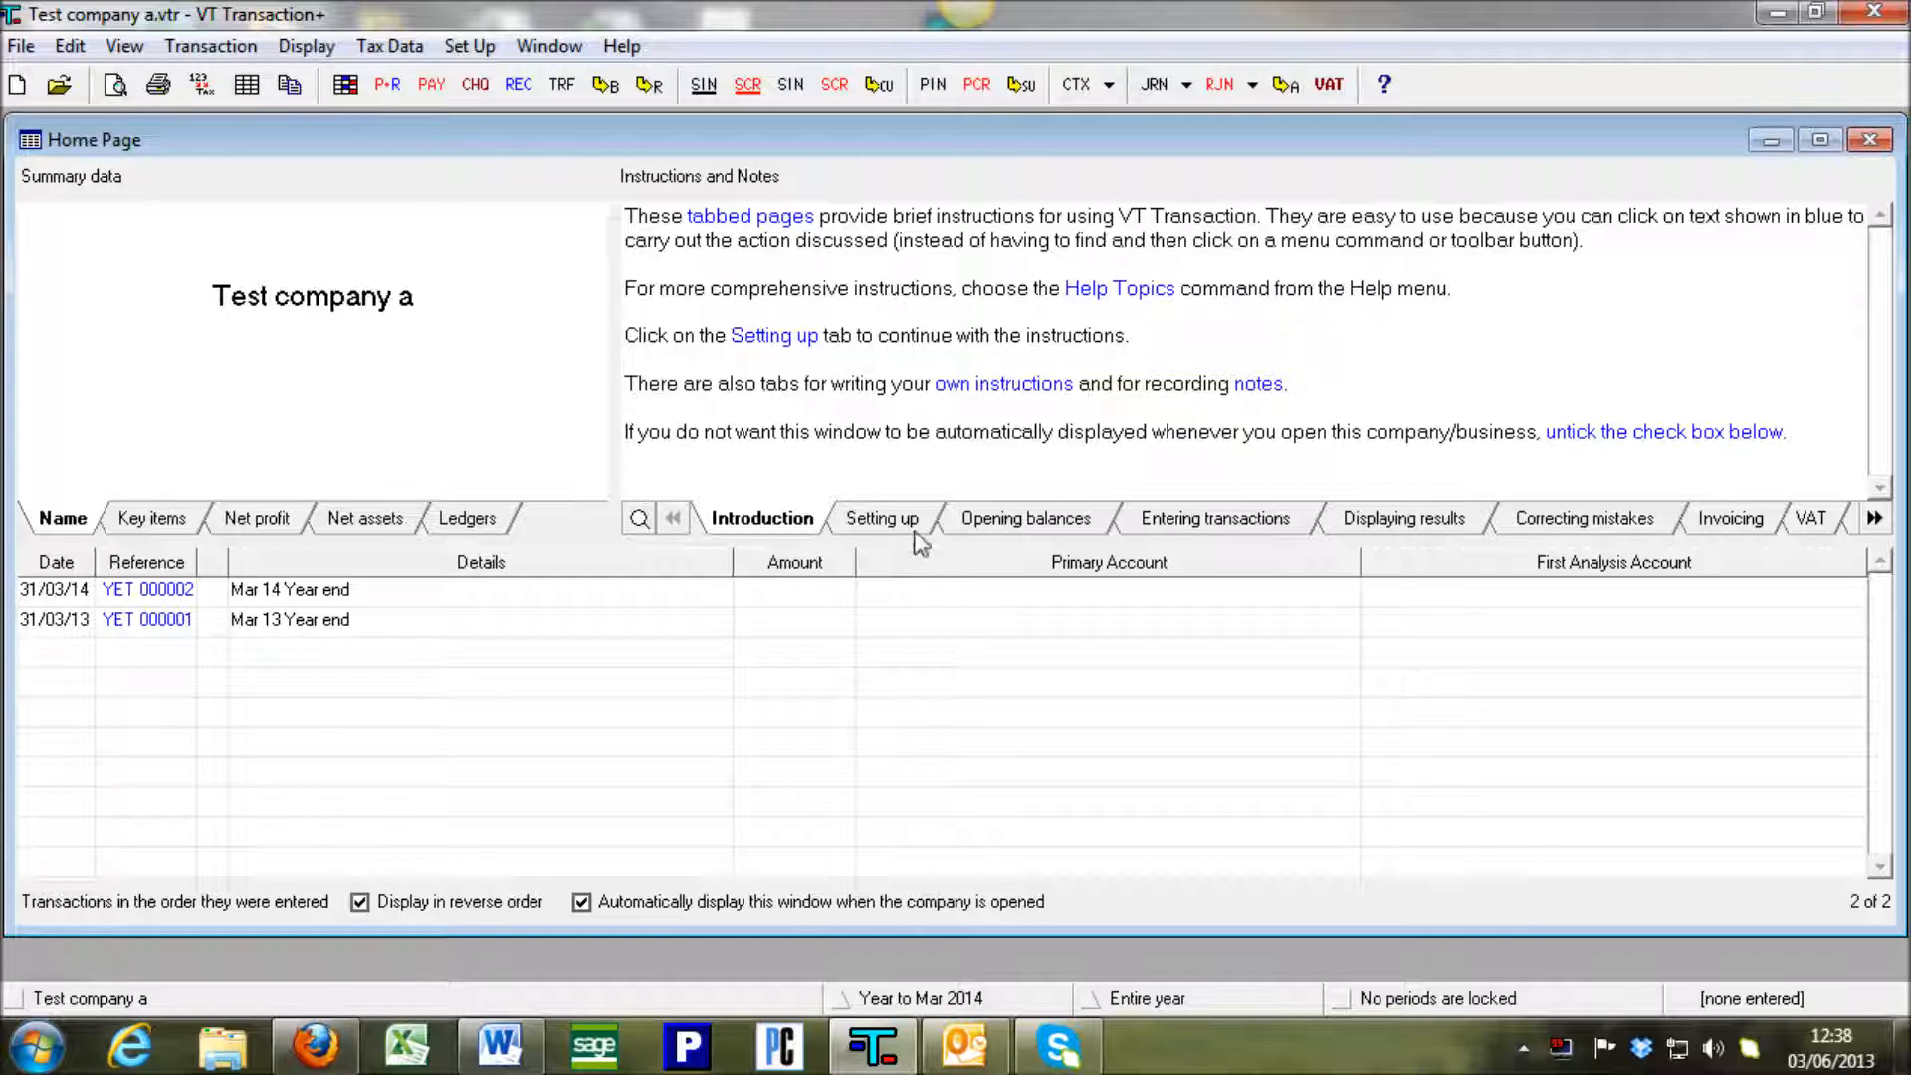
Open Payments And Receipts entry for the Current account and enter the first row of the grid.
left_click(392, 88)
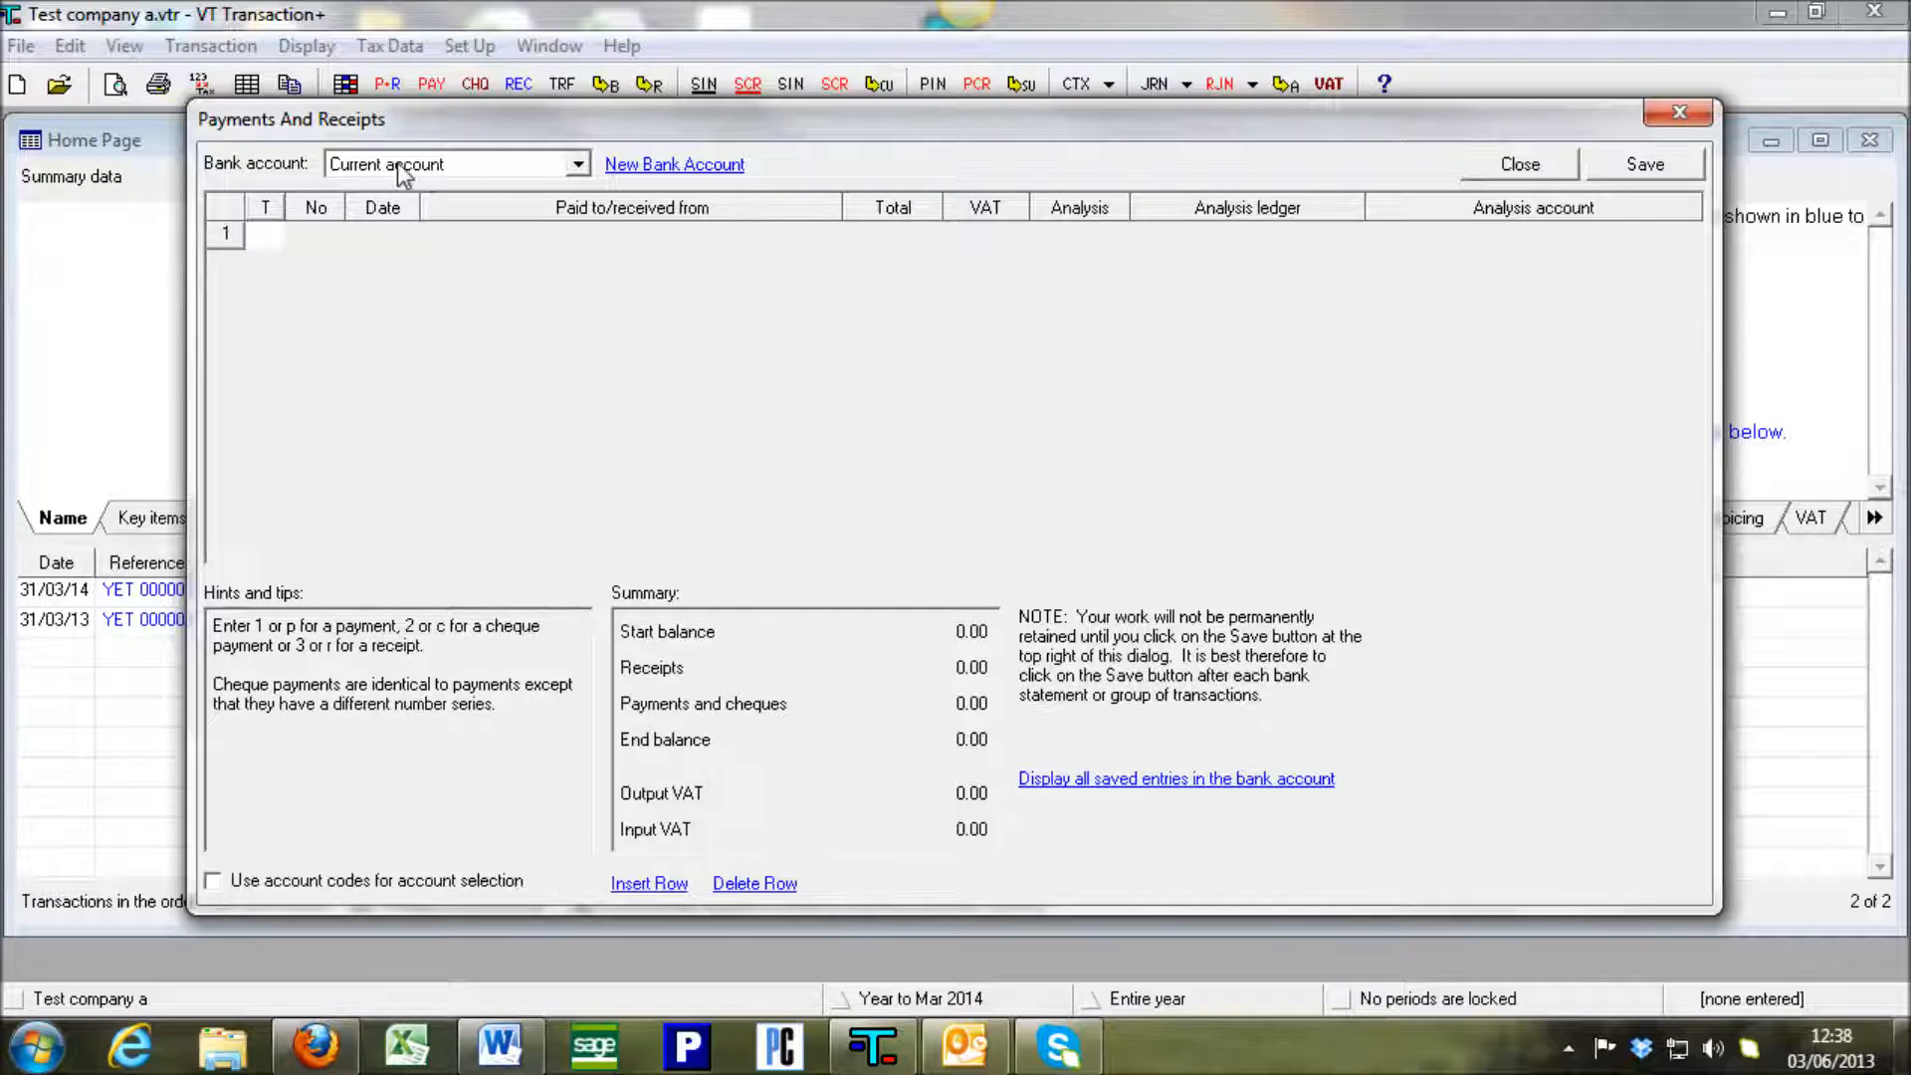
left_click(577, 164)
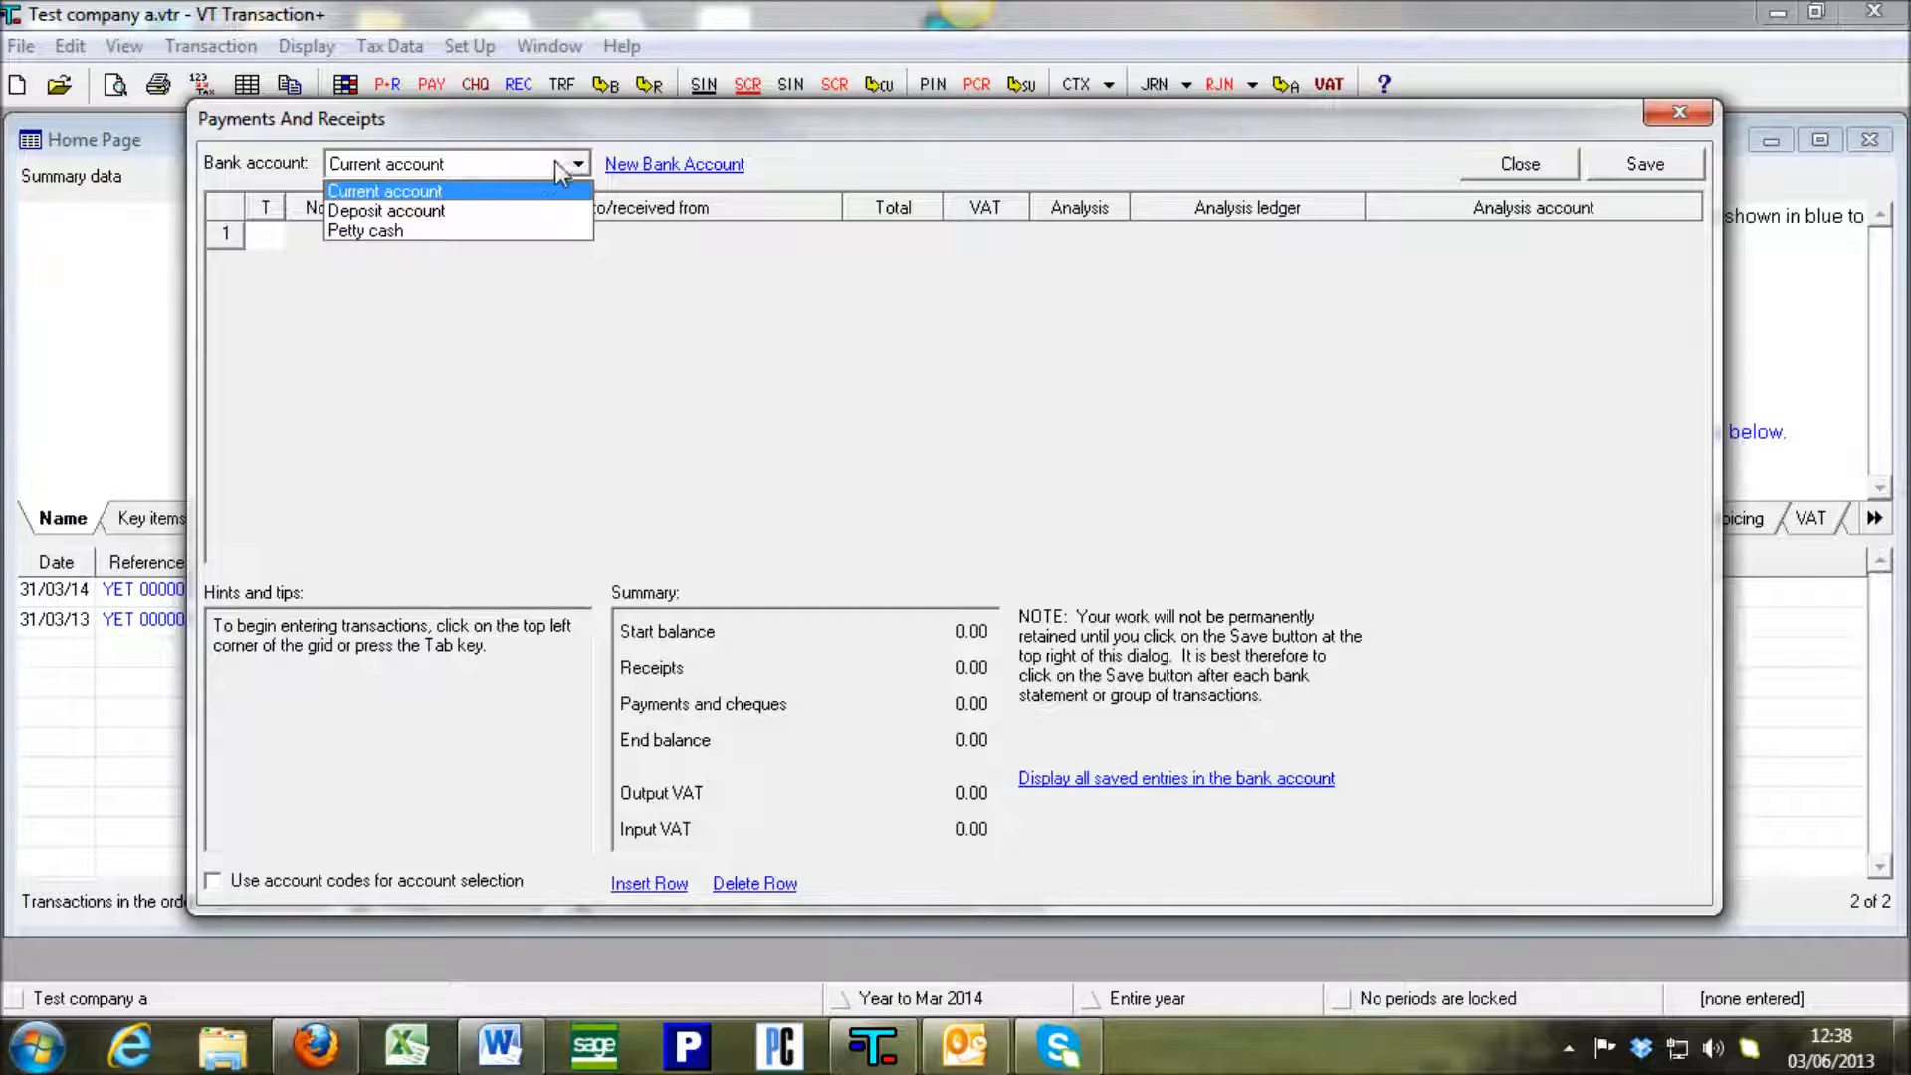
left_click(500, 187)
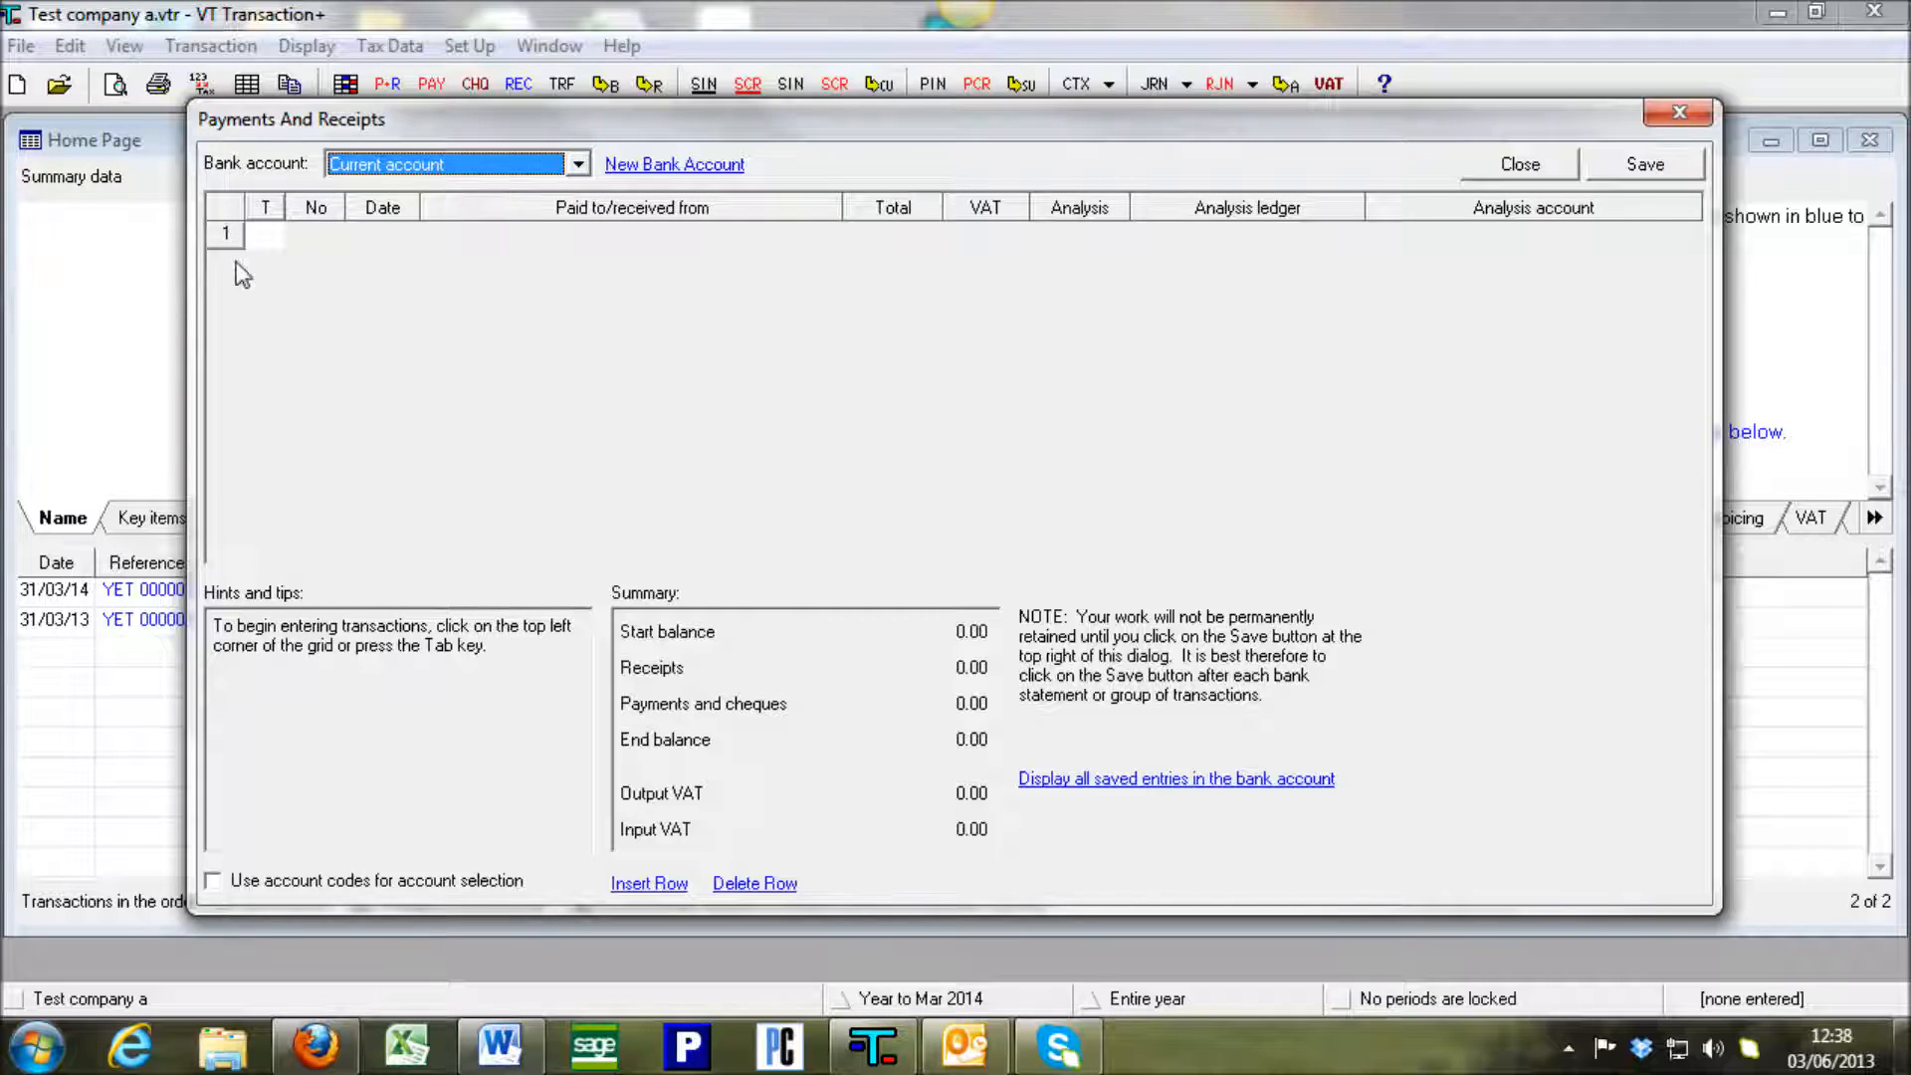
key("Tab")
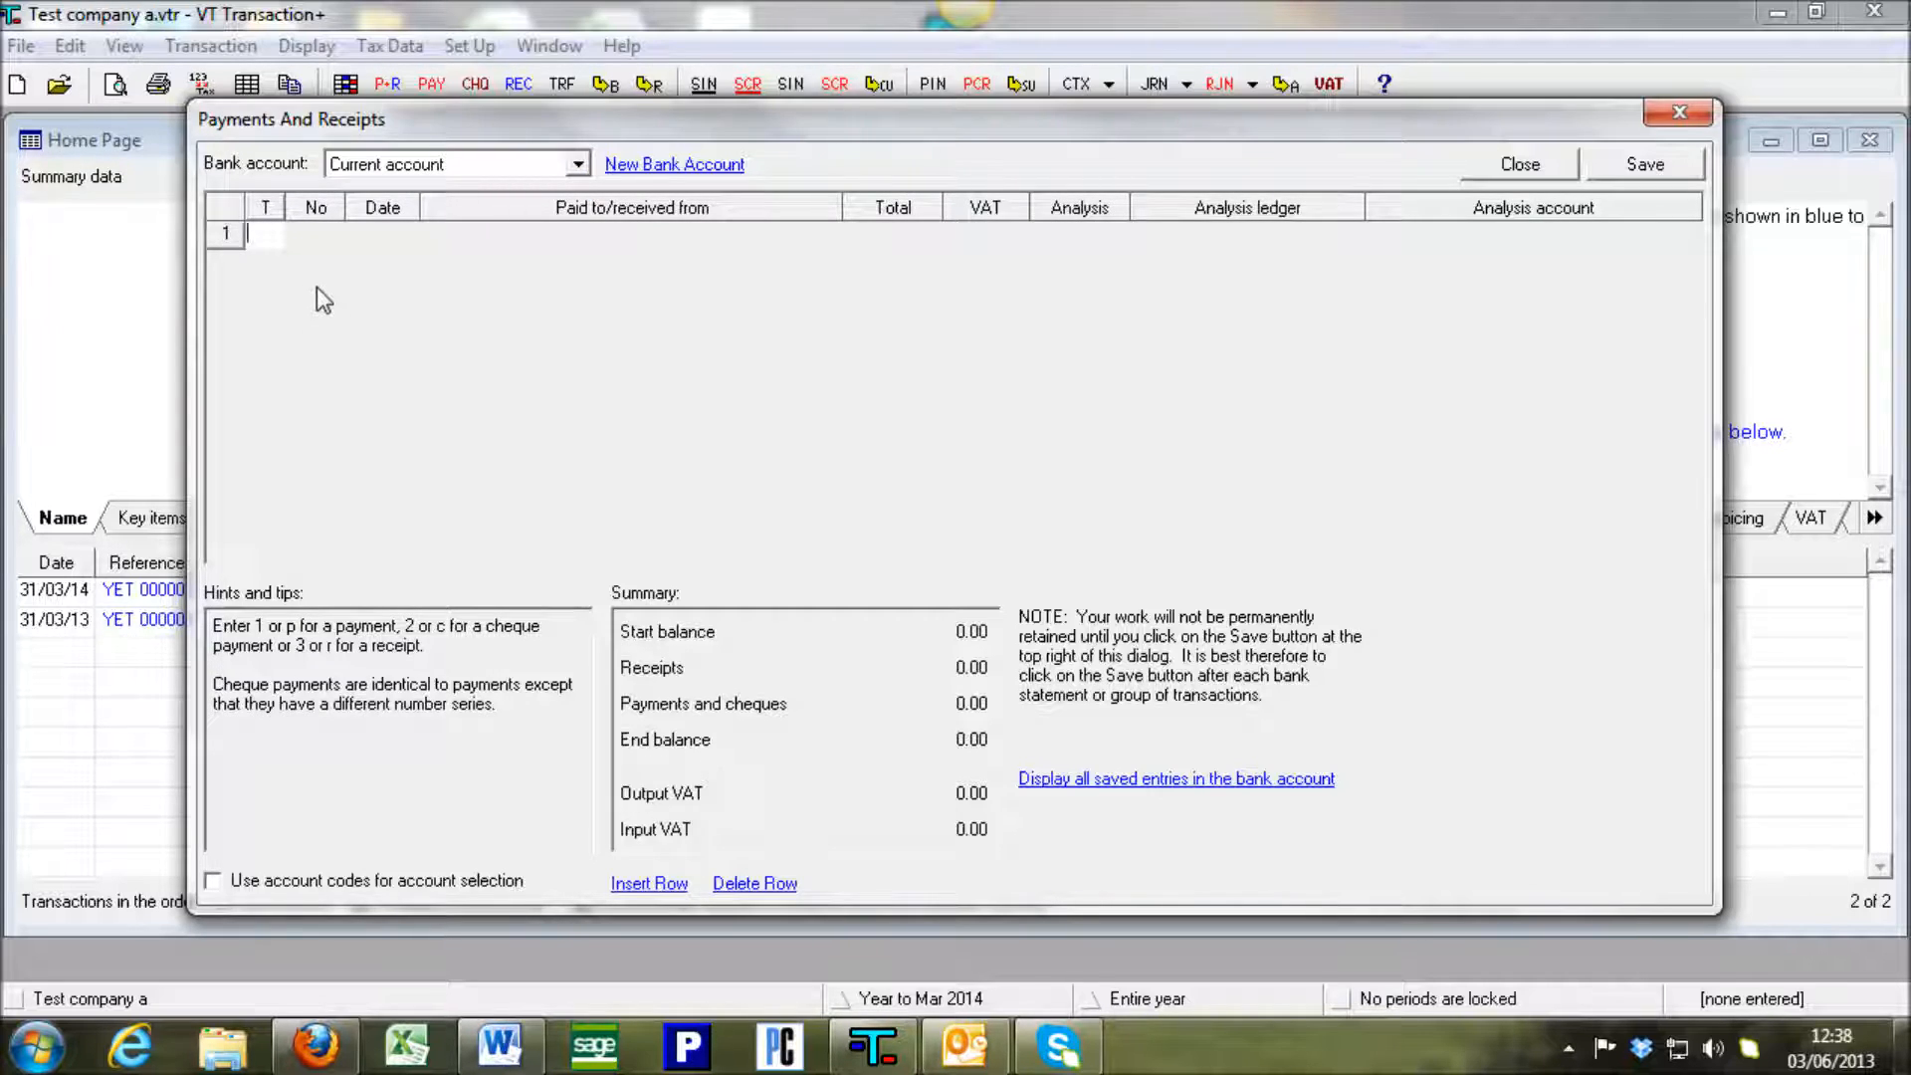
Start a receipt with the suggested date, describing it as money introduced by the contributor, including that person's name.
type("r")
key("Tab")
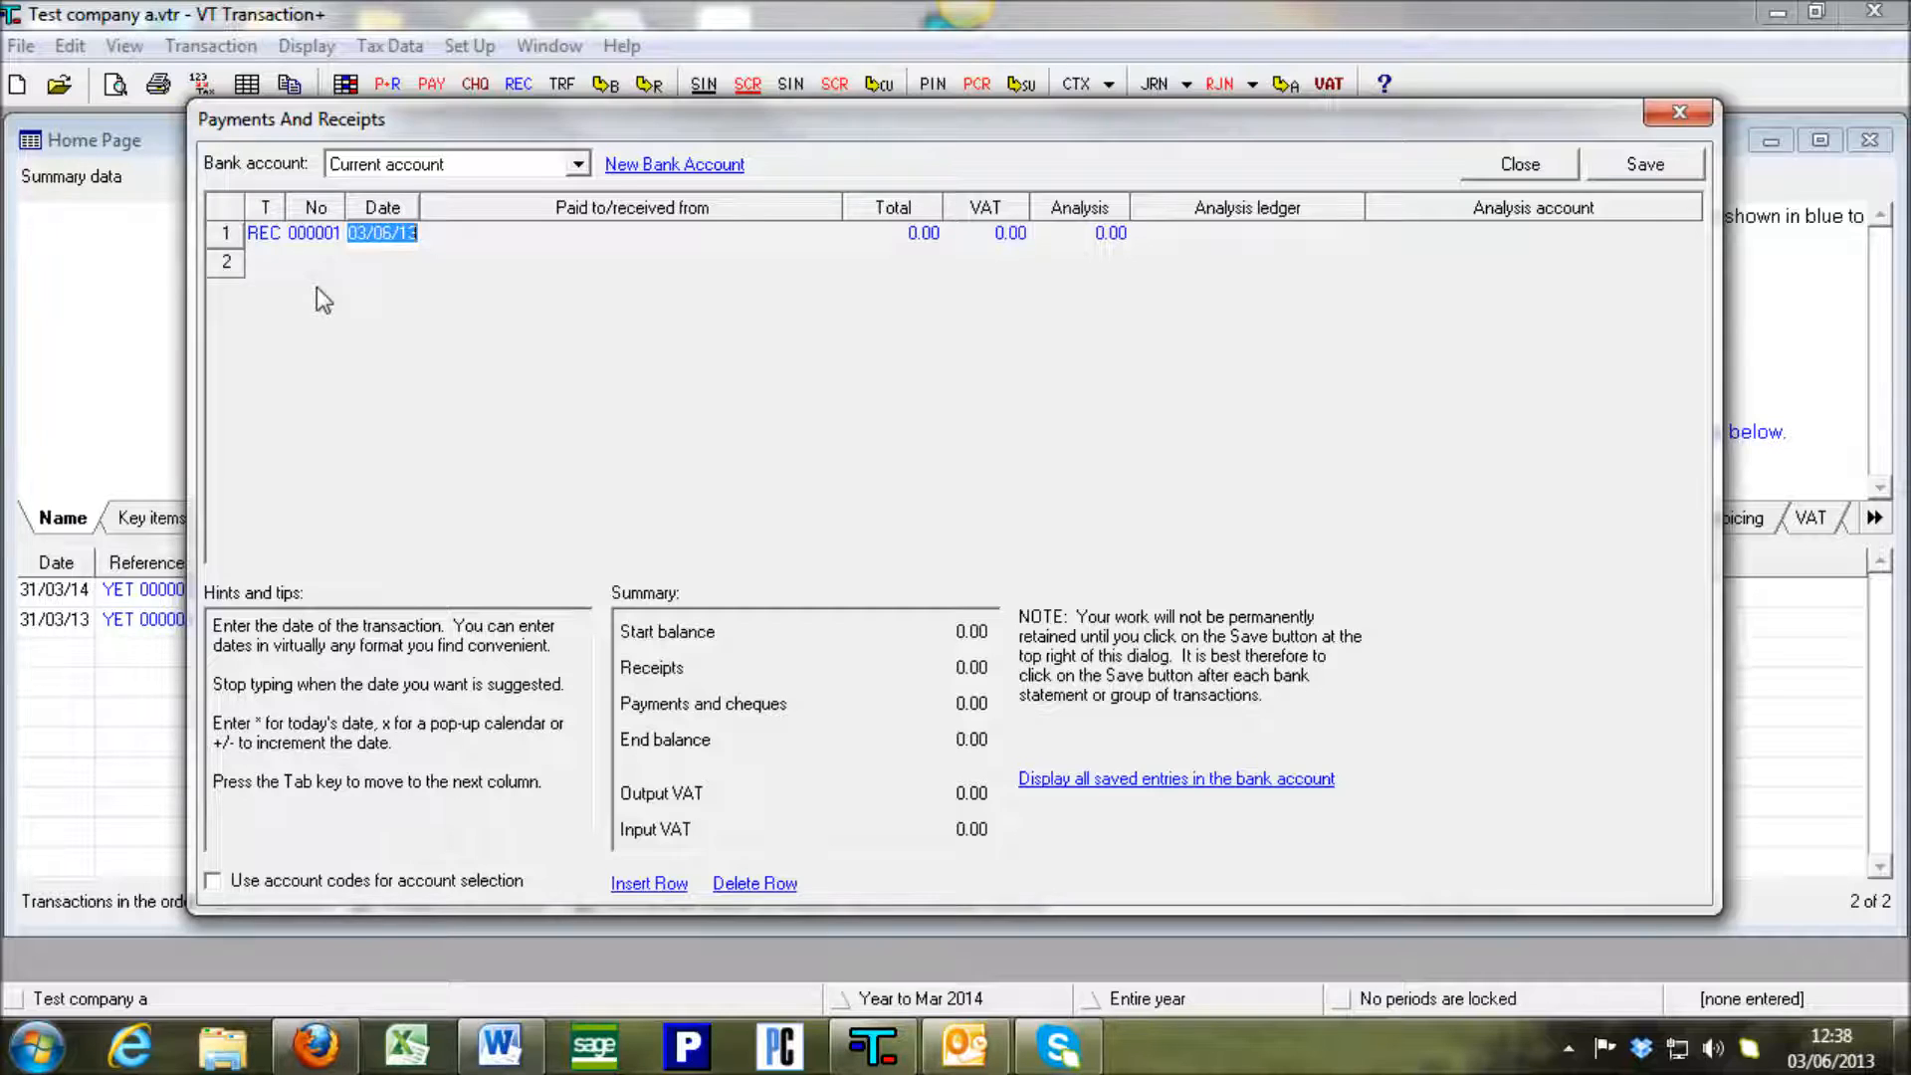
key("Tab")
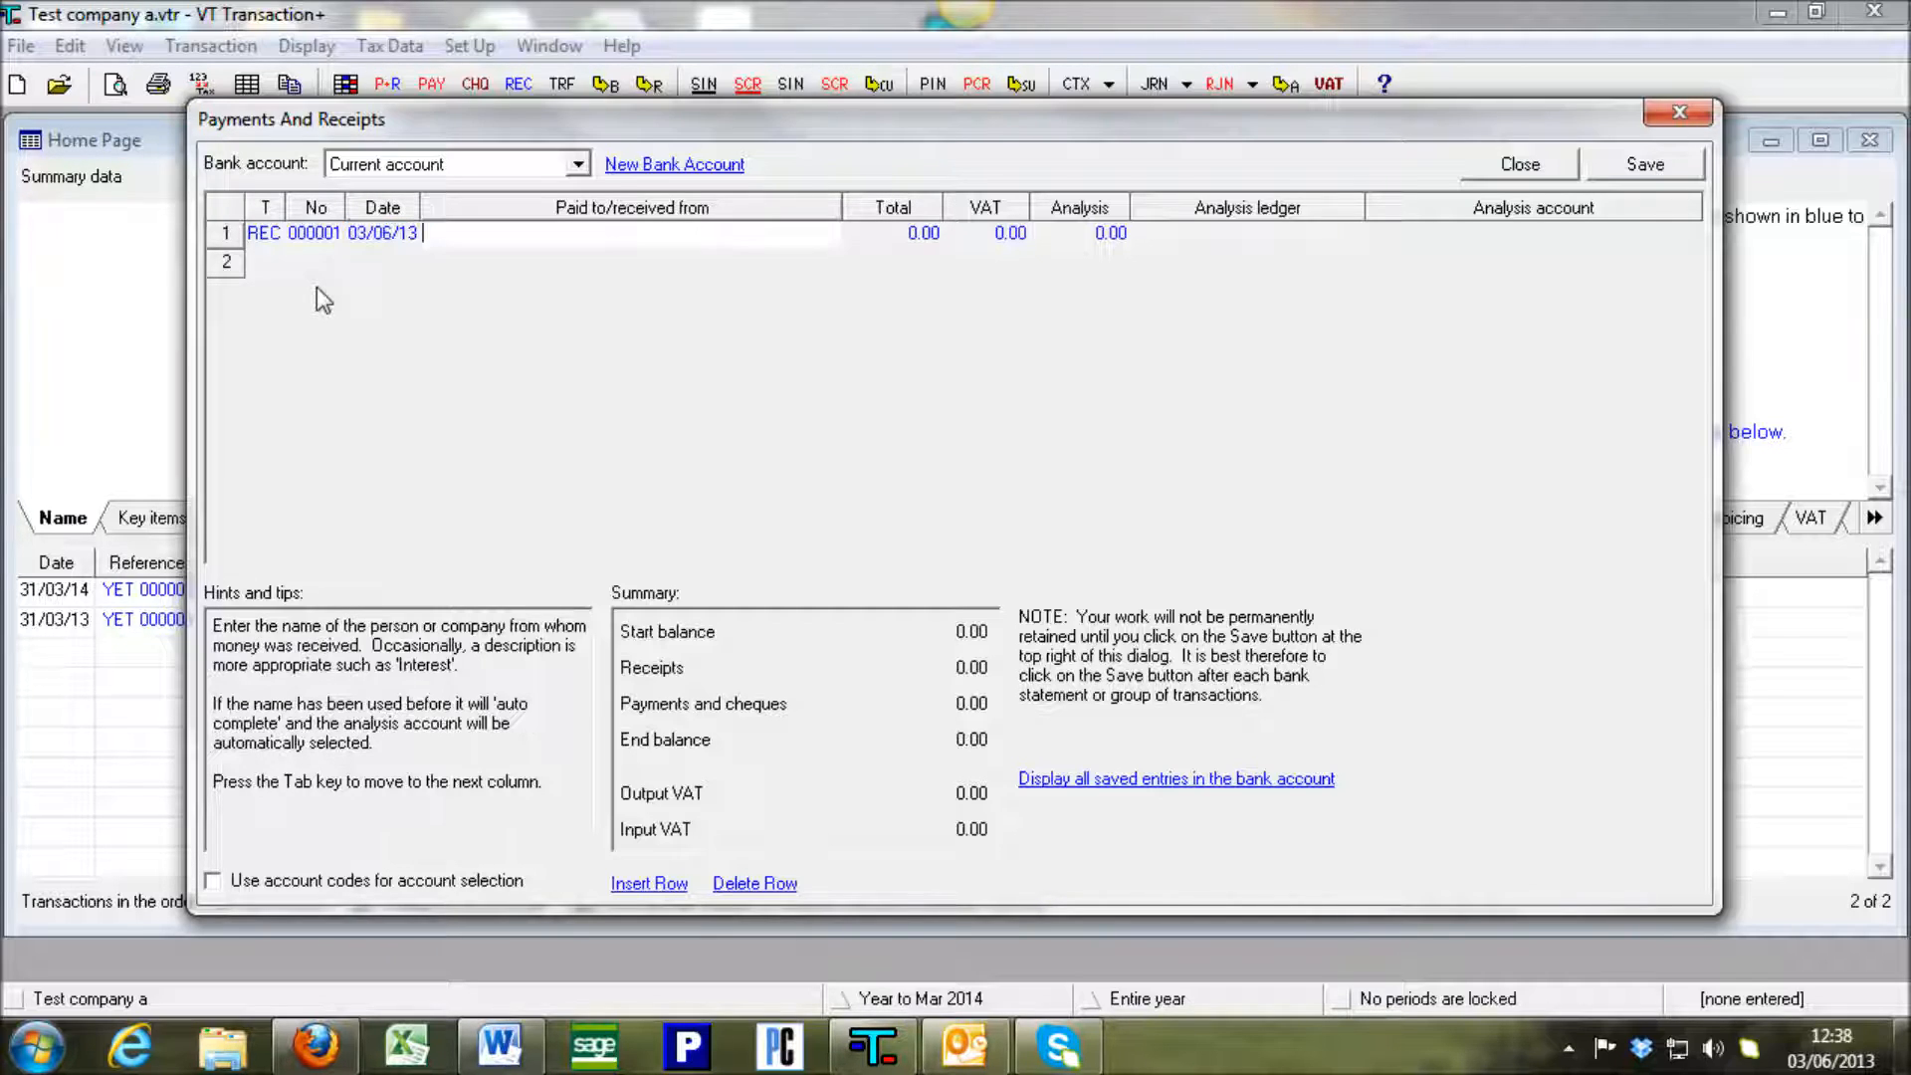
type("Money introduced by Mr Bloggs")
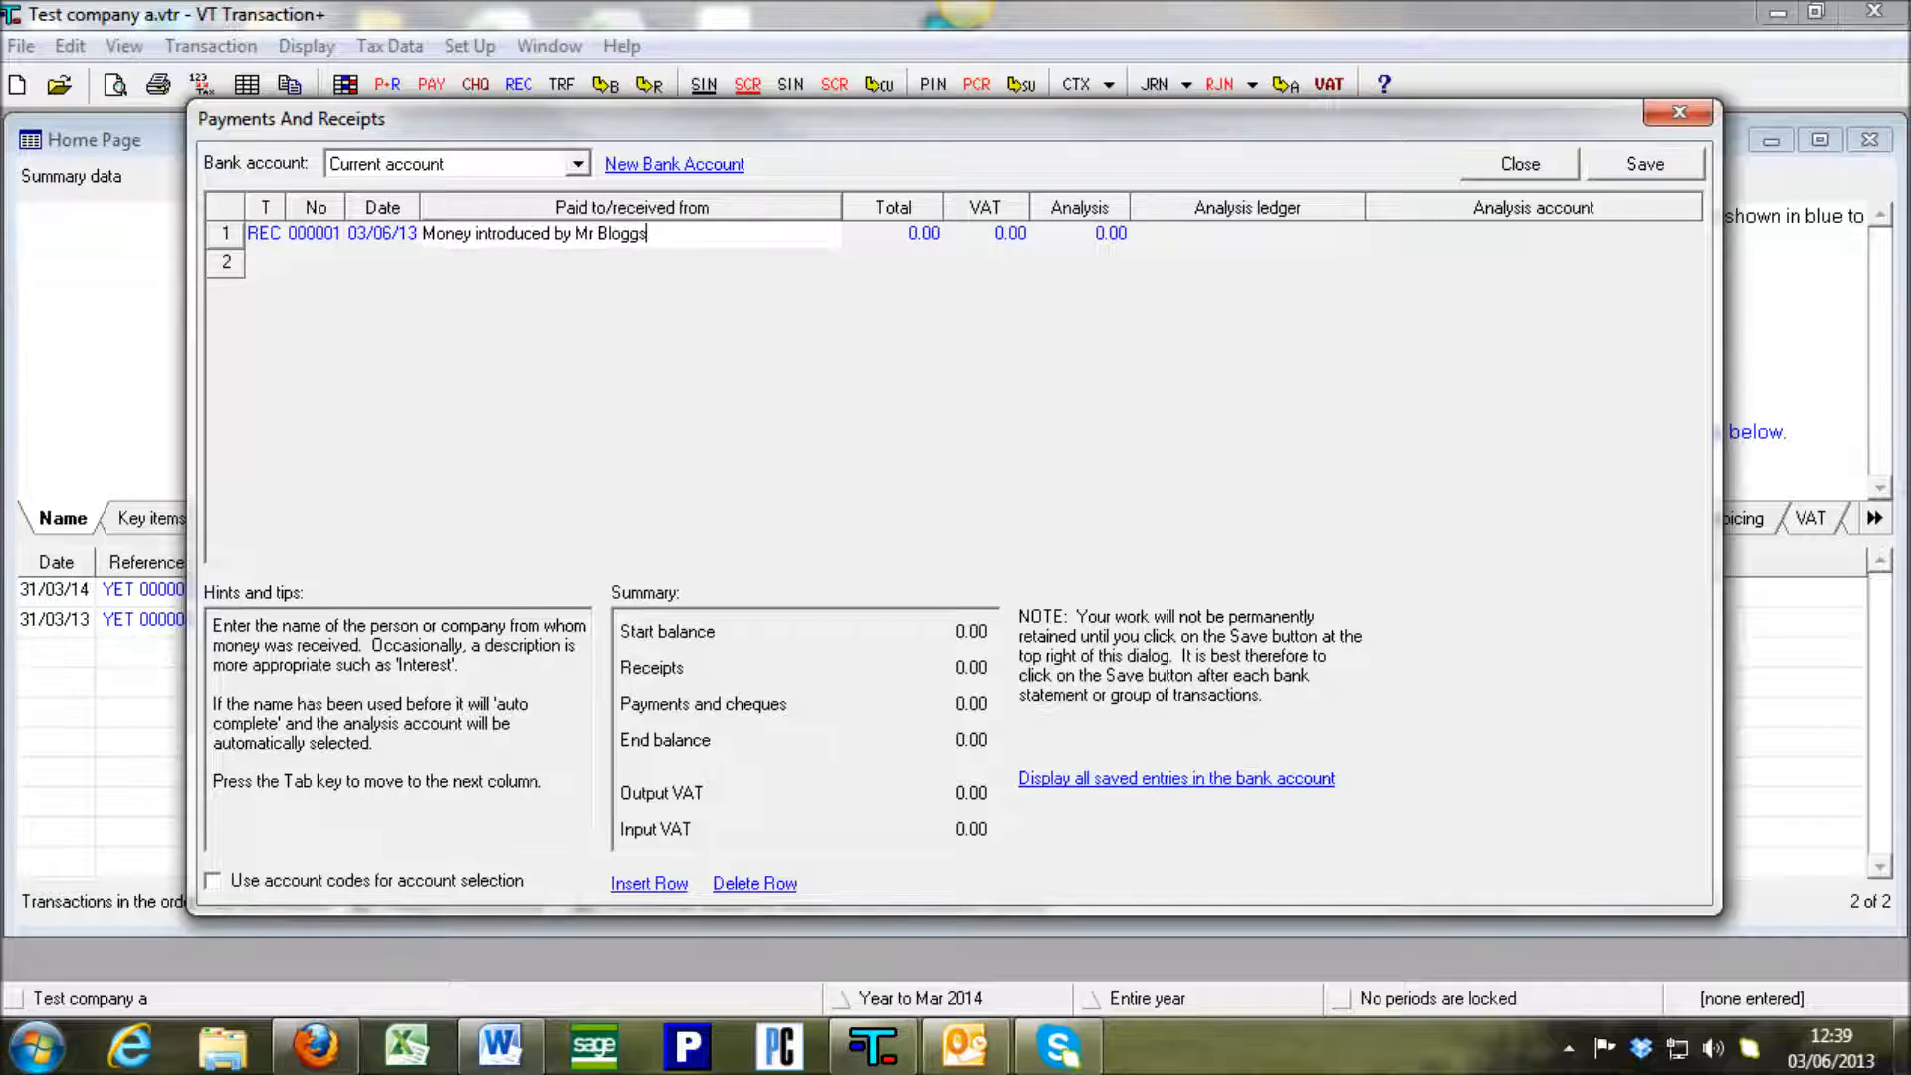
key("Tab")
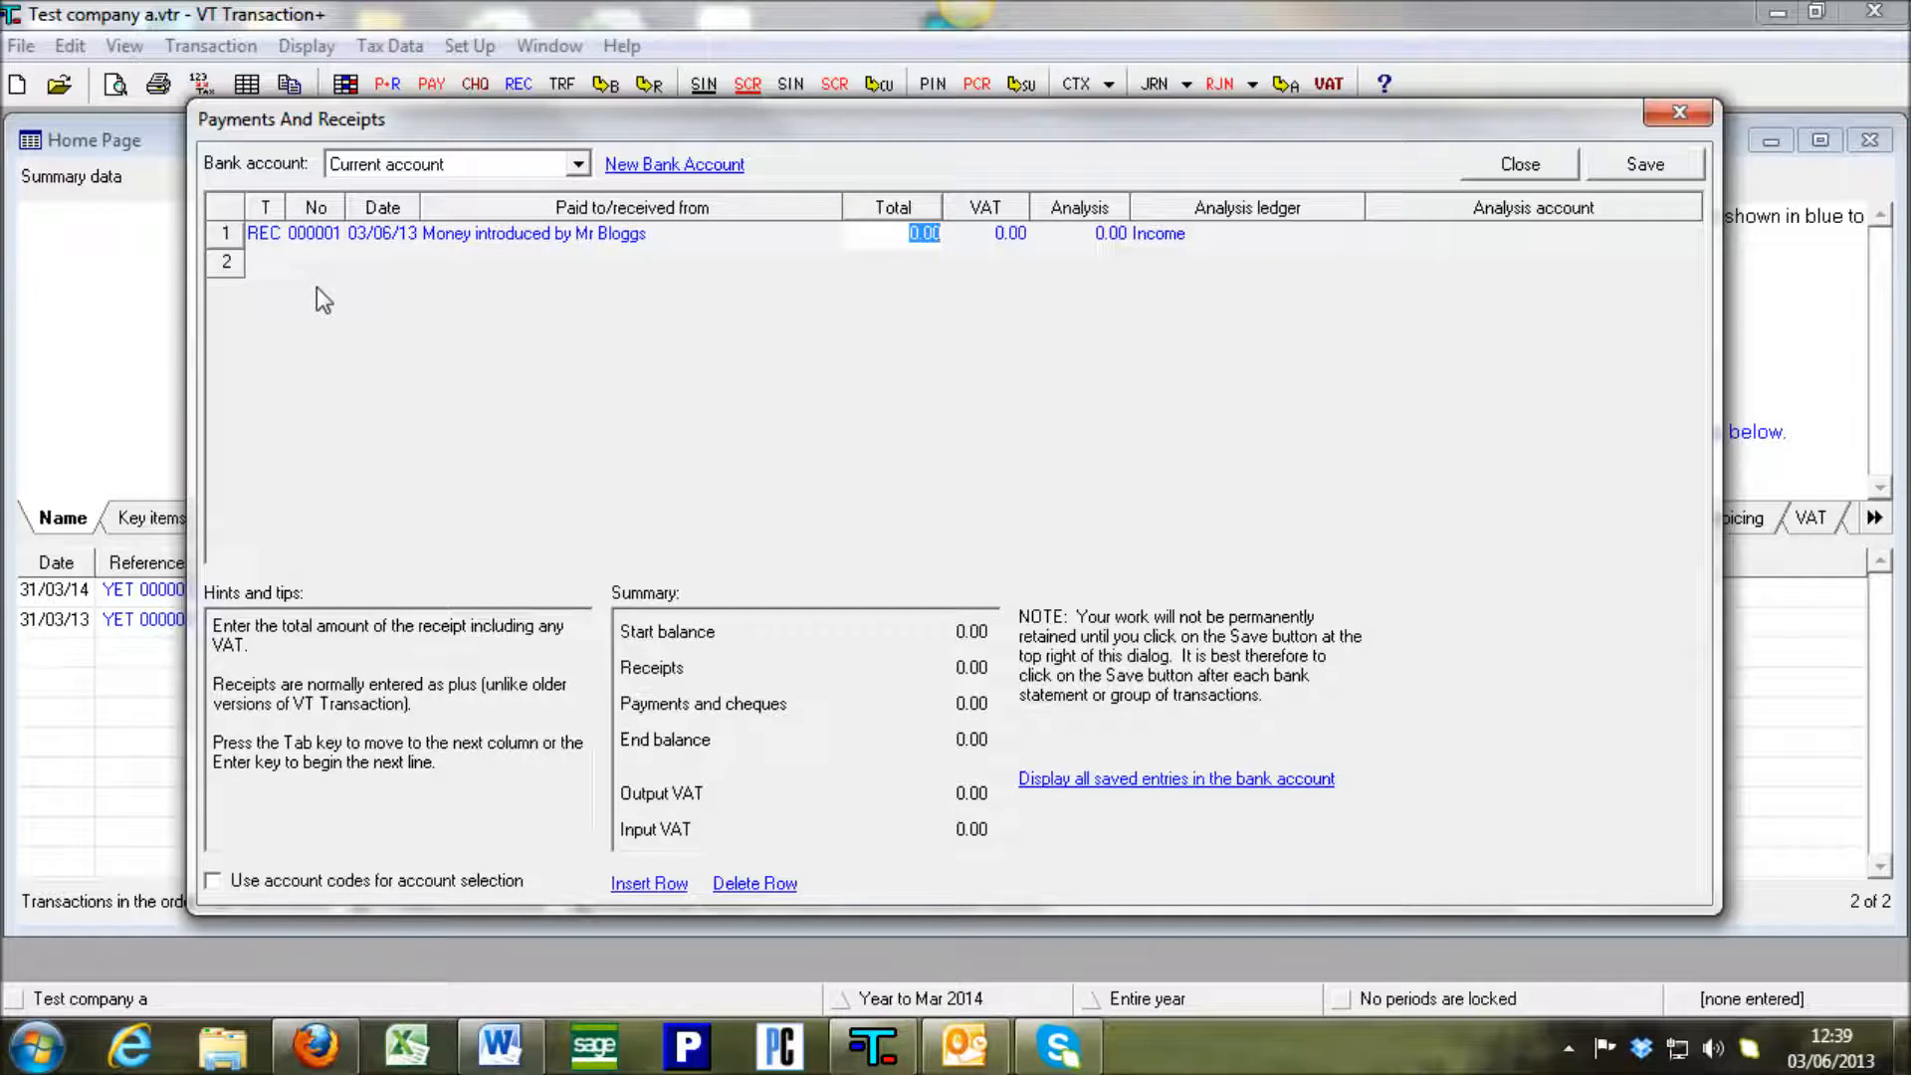
Set the receipt's total to 5000, accepting the suggested VAT and analysis amounts.
type("5000")
key("Tab")
key("Tab")
key("Tab")
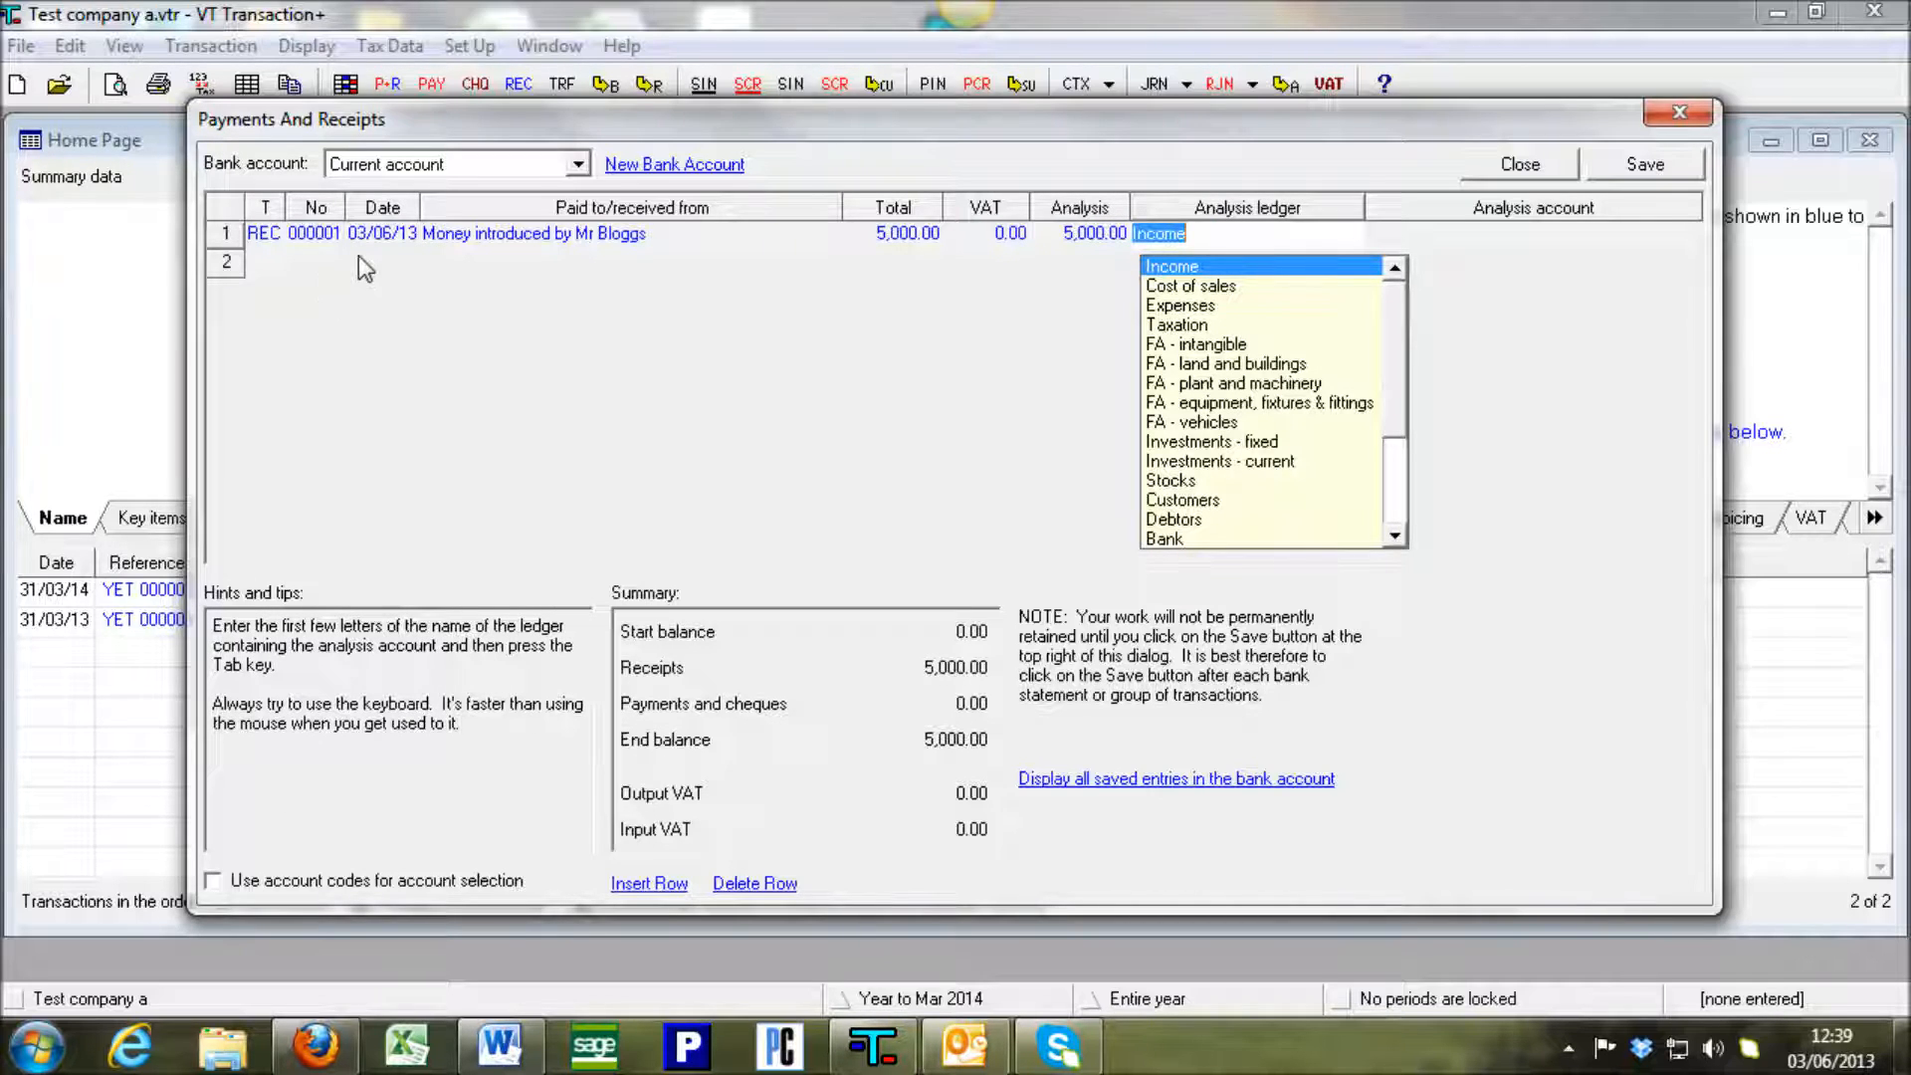
Try Standard rate (20%) VAT on the receipt and switch it back to No VAT.
left_click(946, 237)
left_click(965, 239)
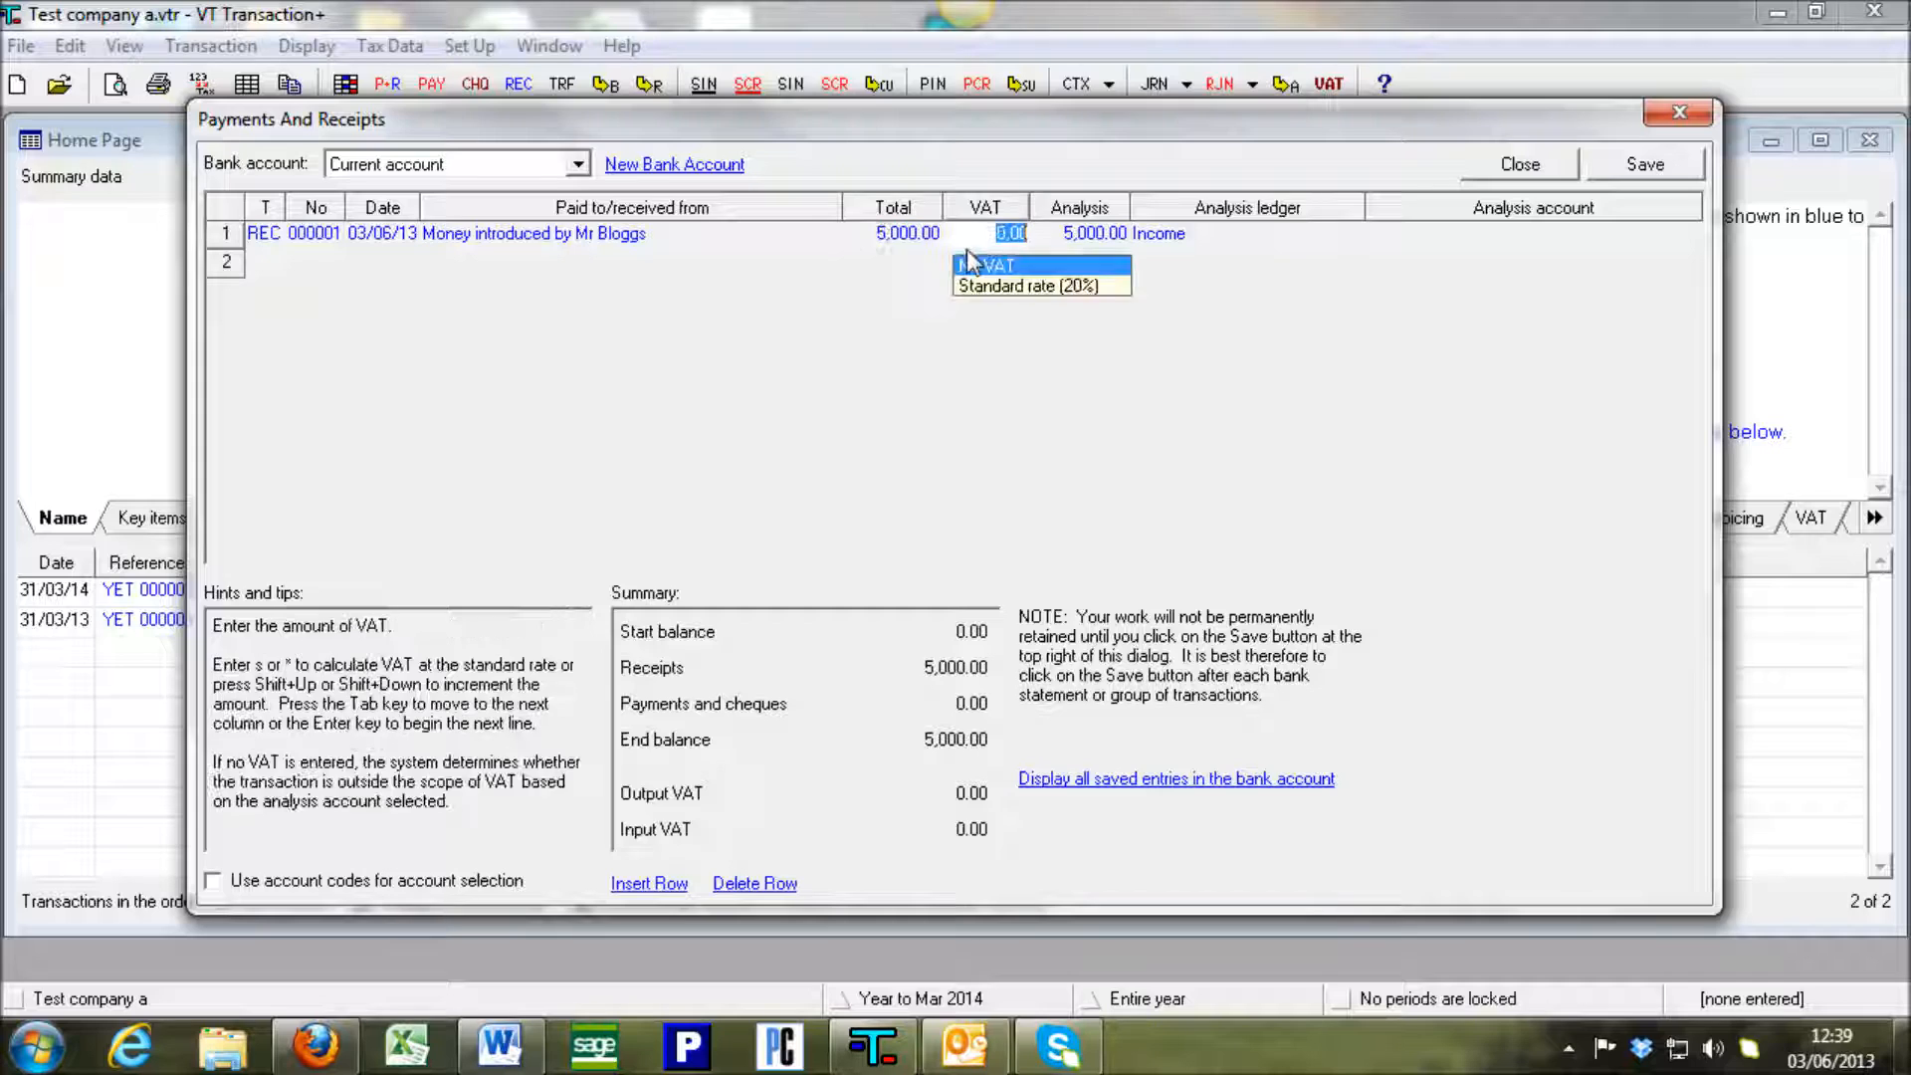
left_click(1027, 287)
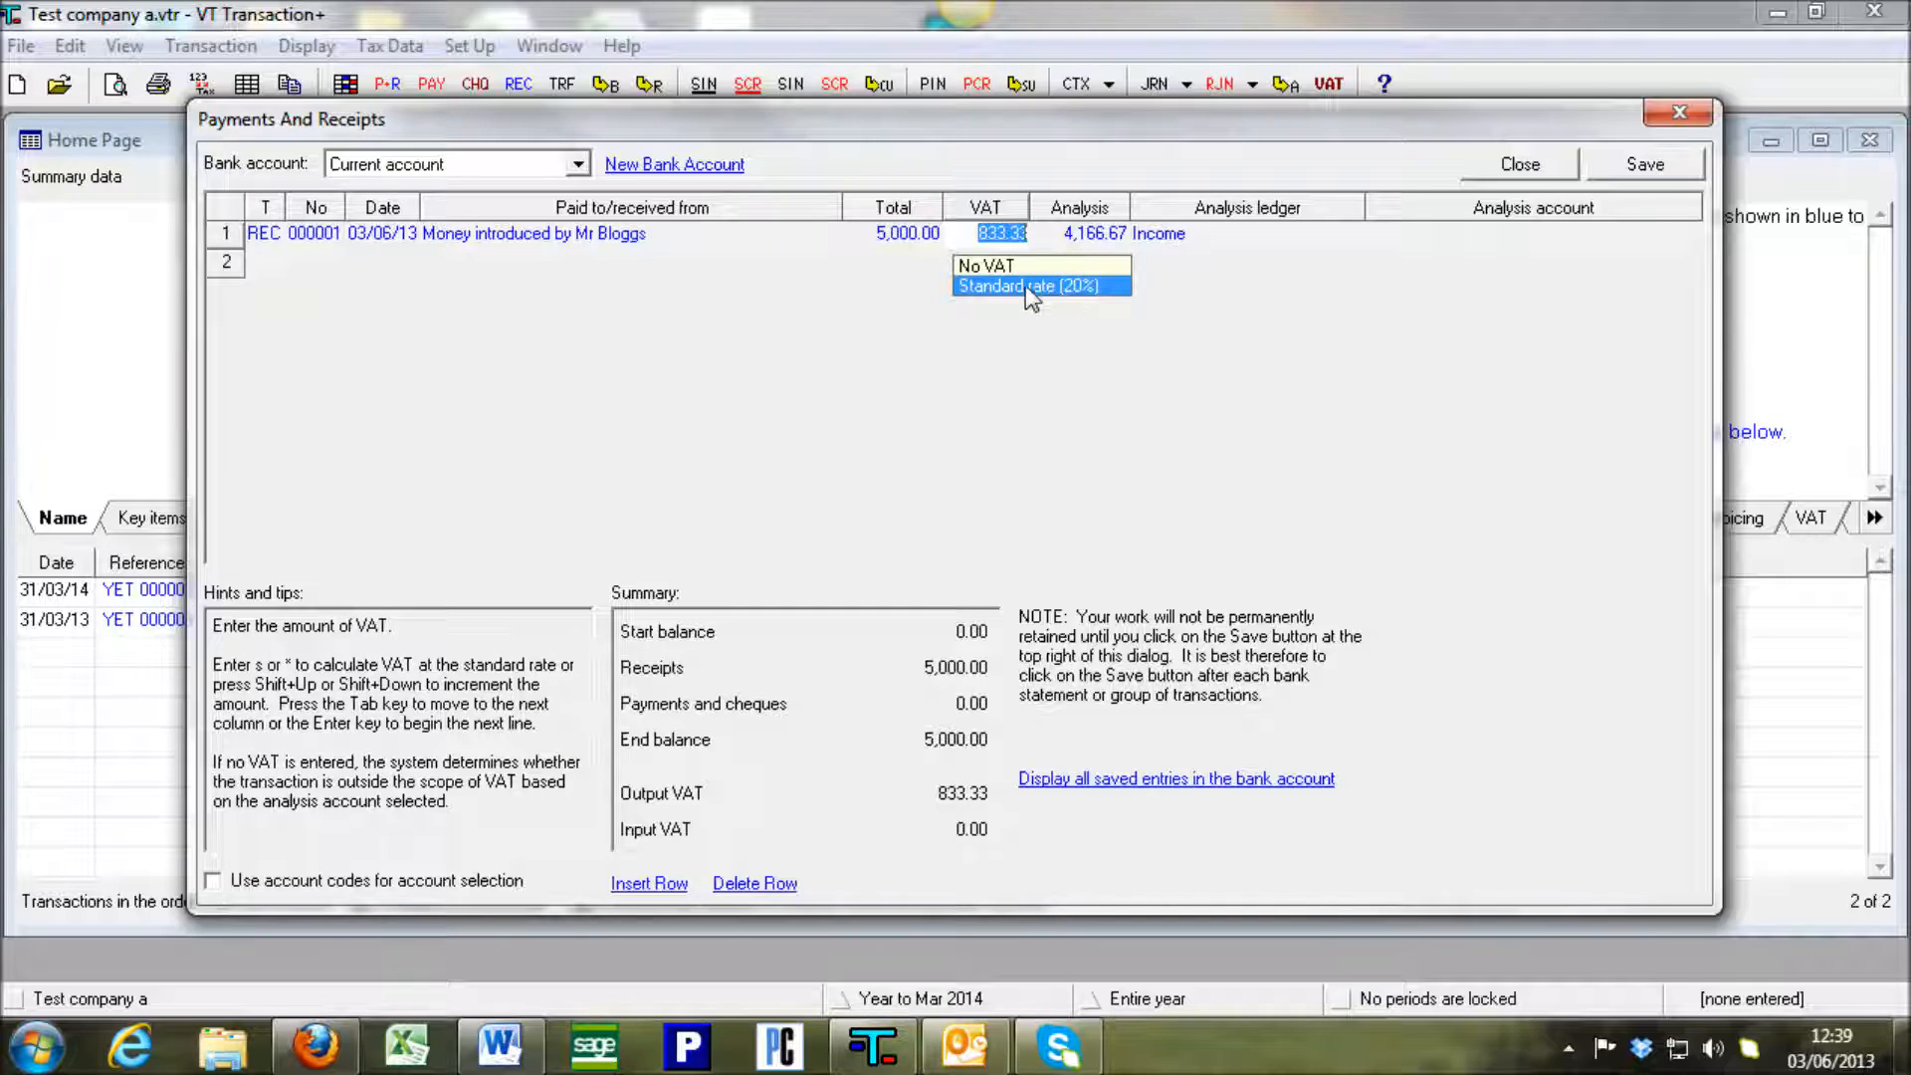
left_click(1023, 267)
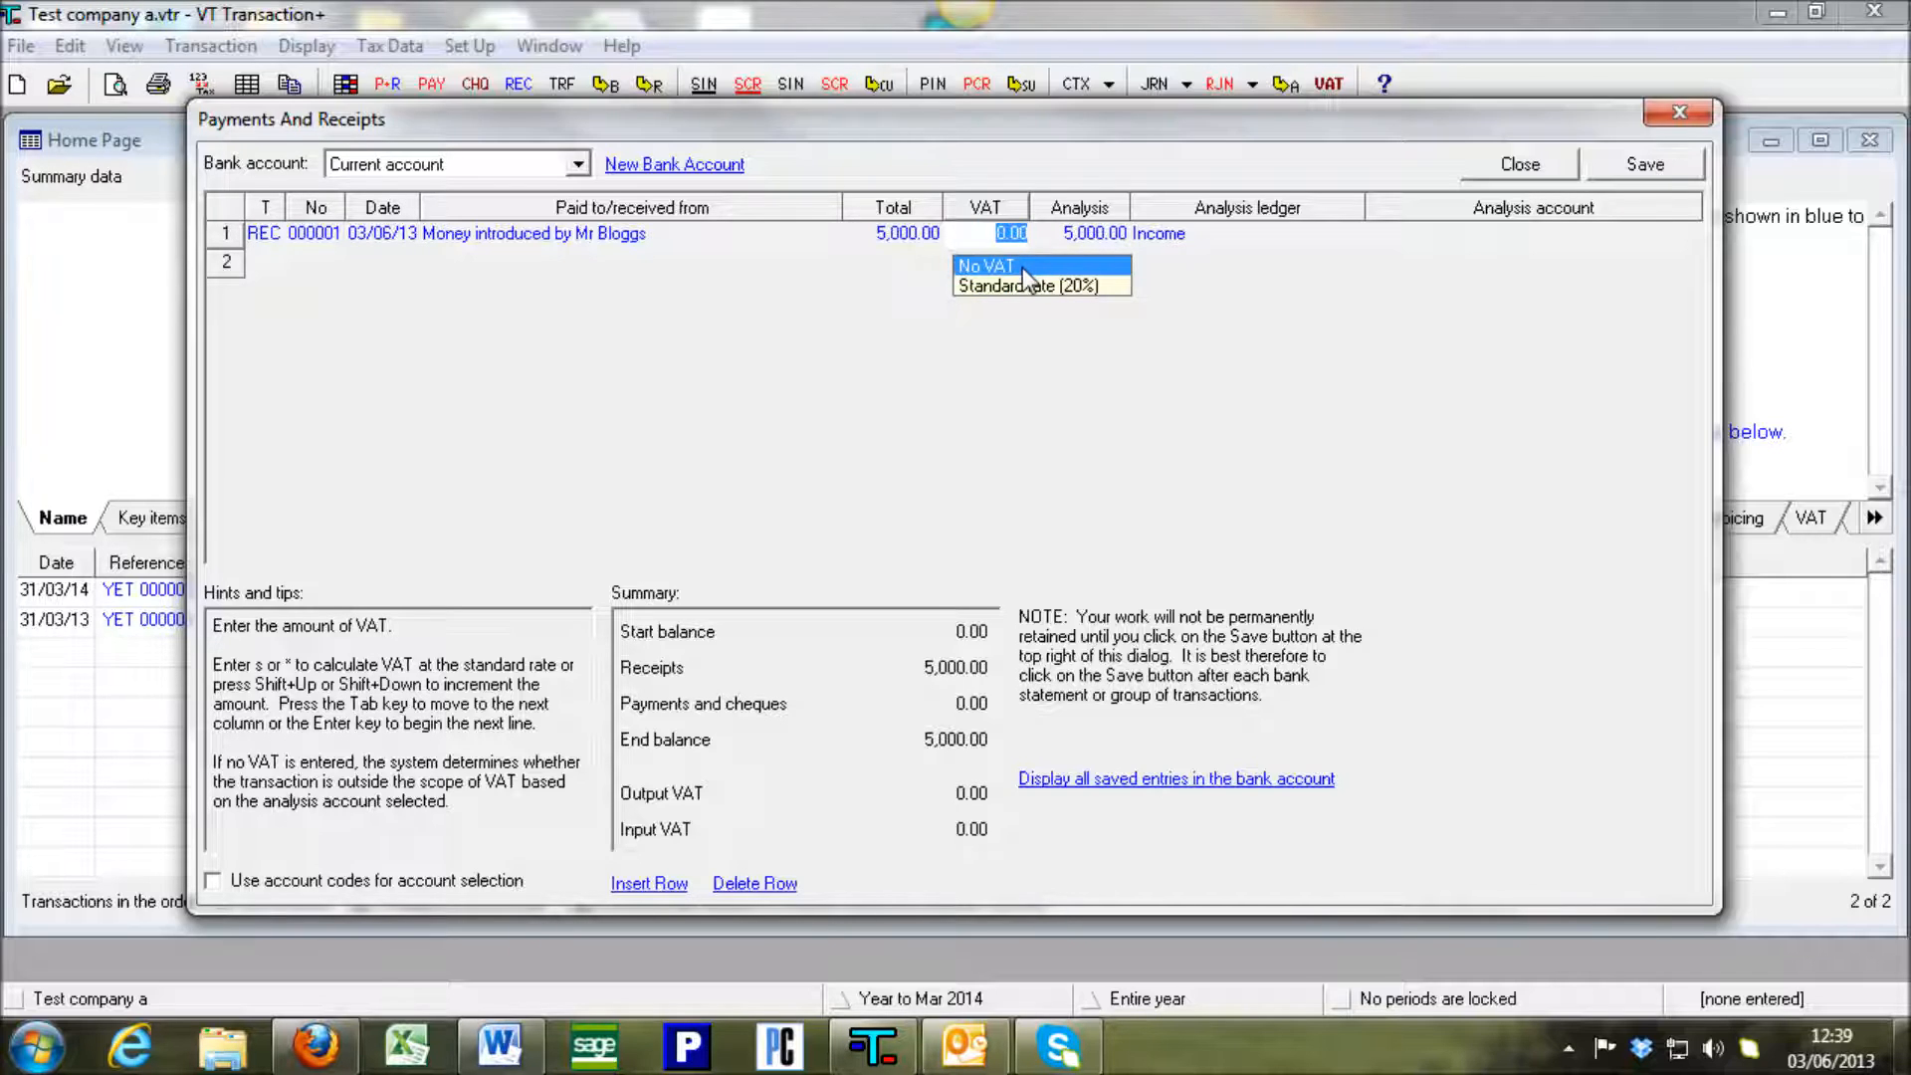
key("Tab")
key("Tab")
left_click_drag(1391, 304, 1381, 424)
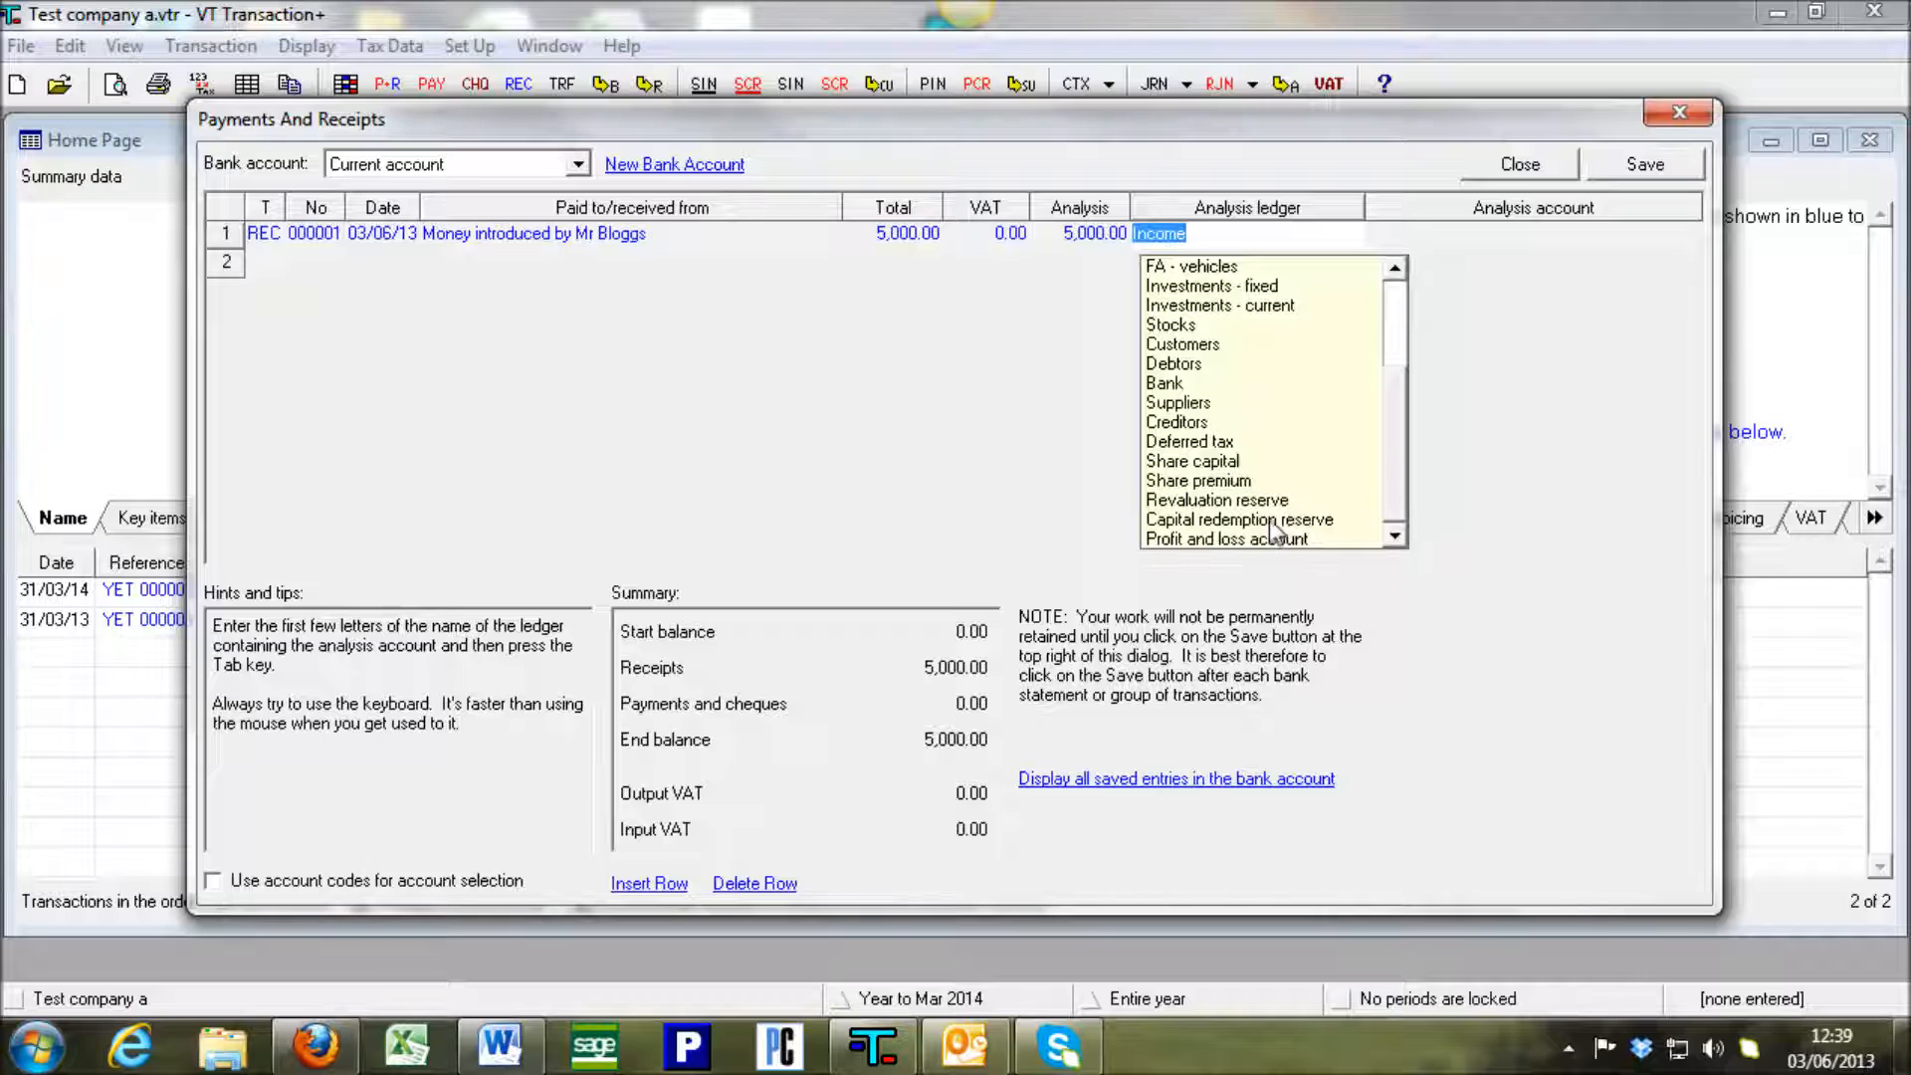
left_click(1213, 420)
key("Tab")
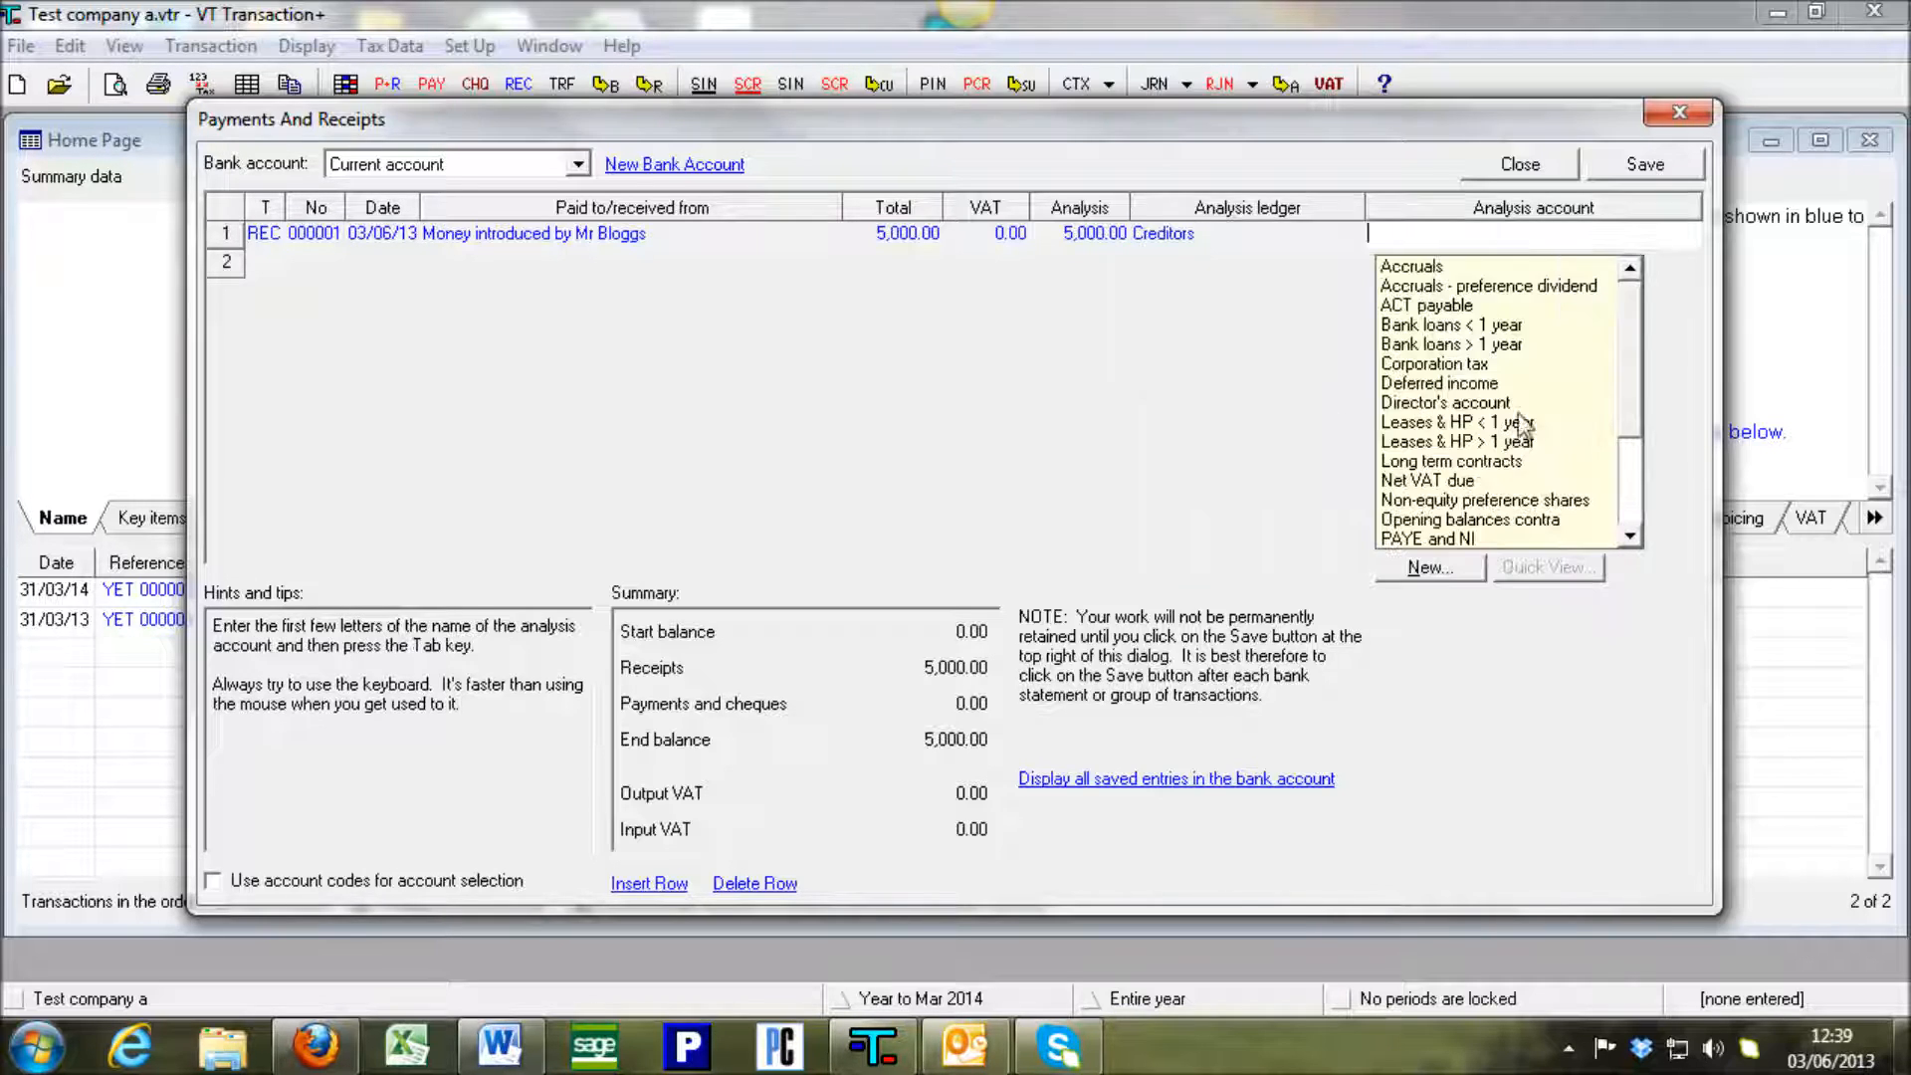
left_click(1473, 406)
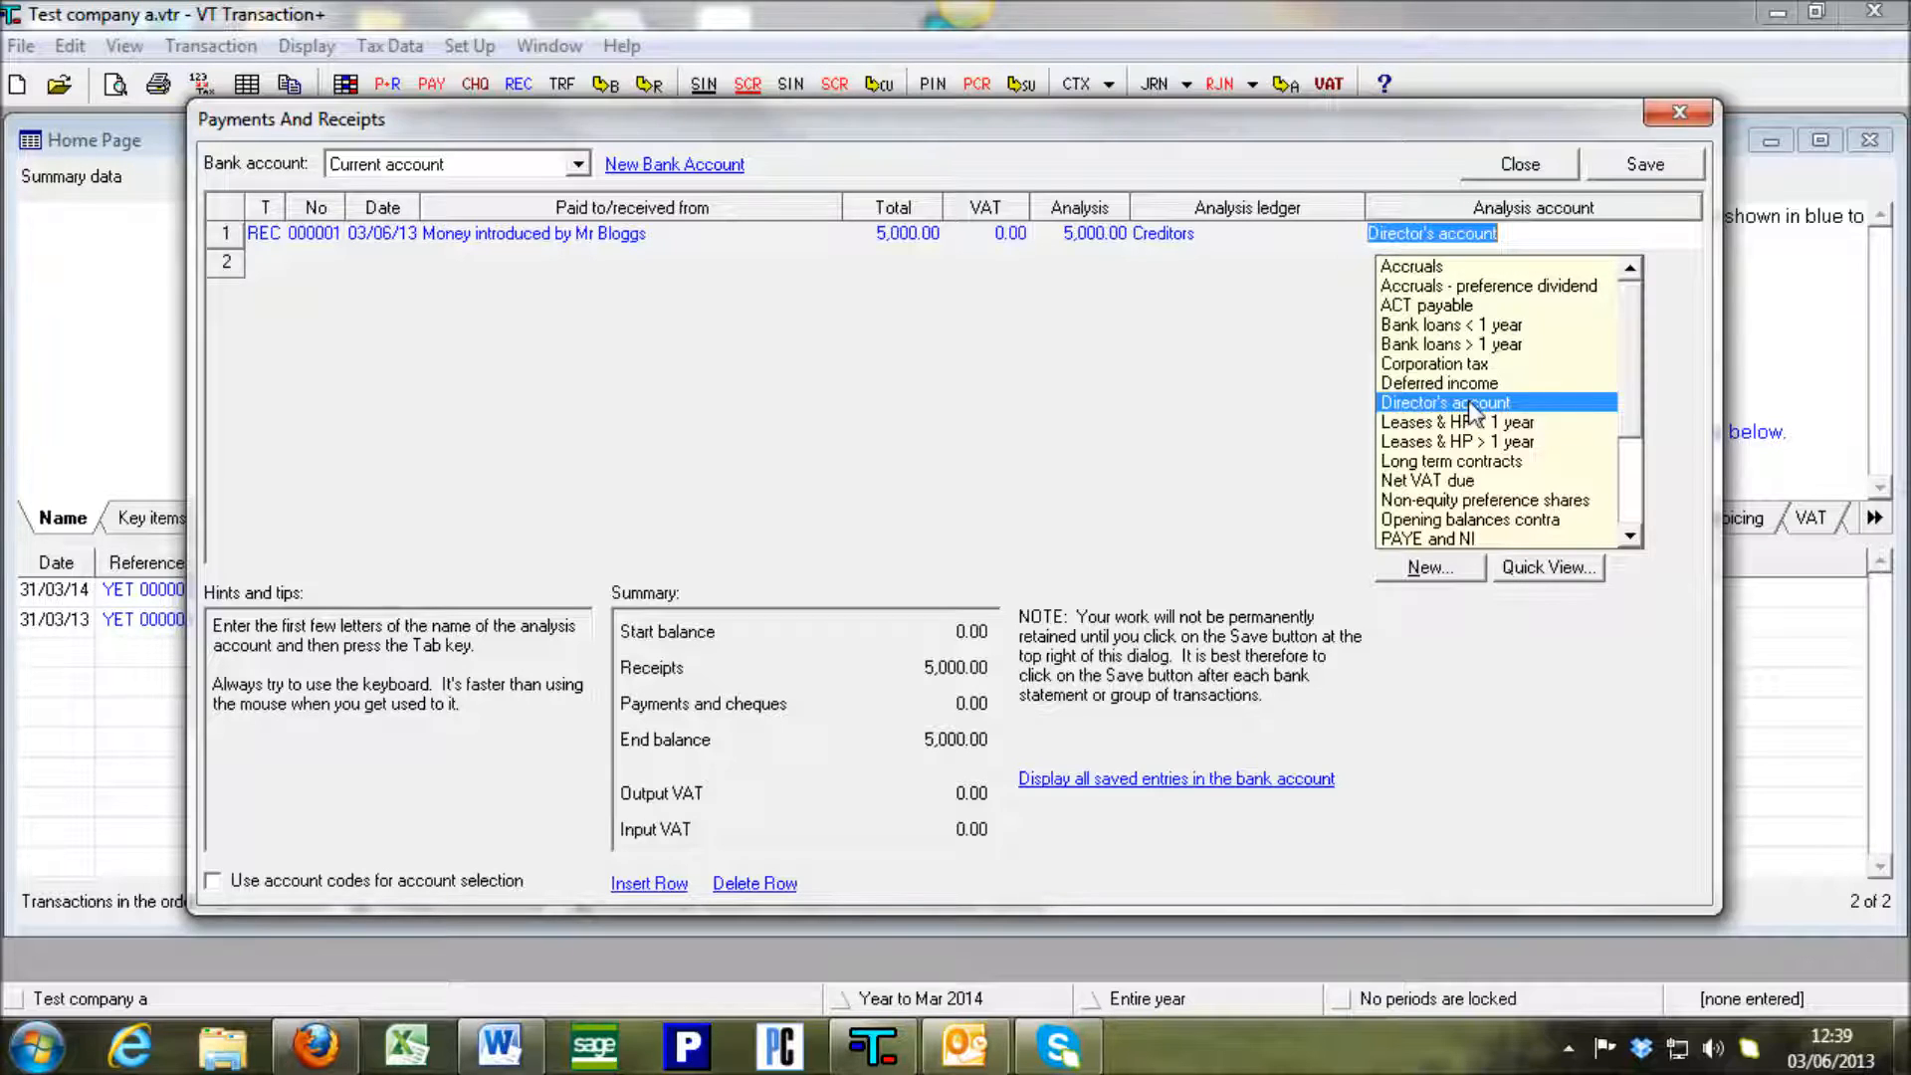
key("Return")
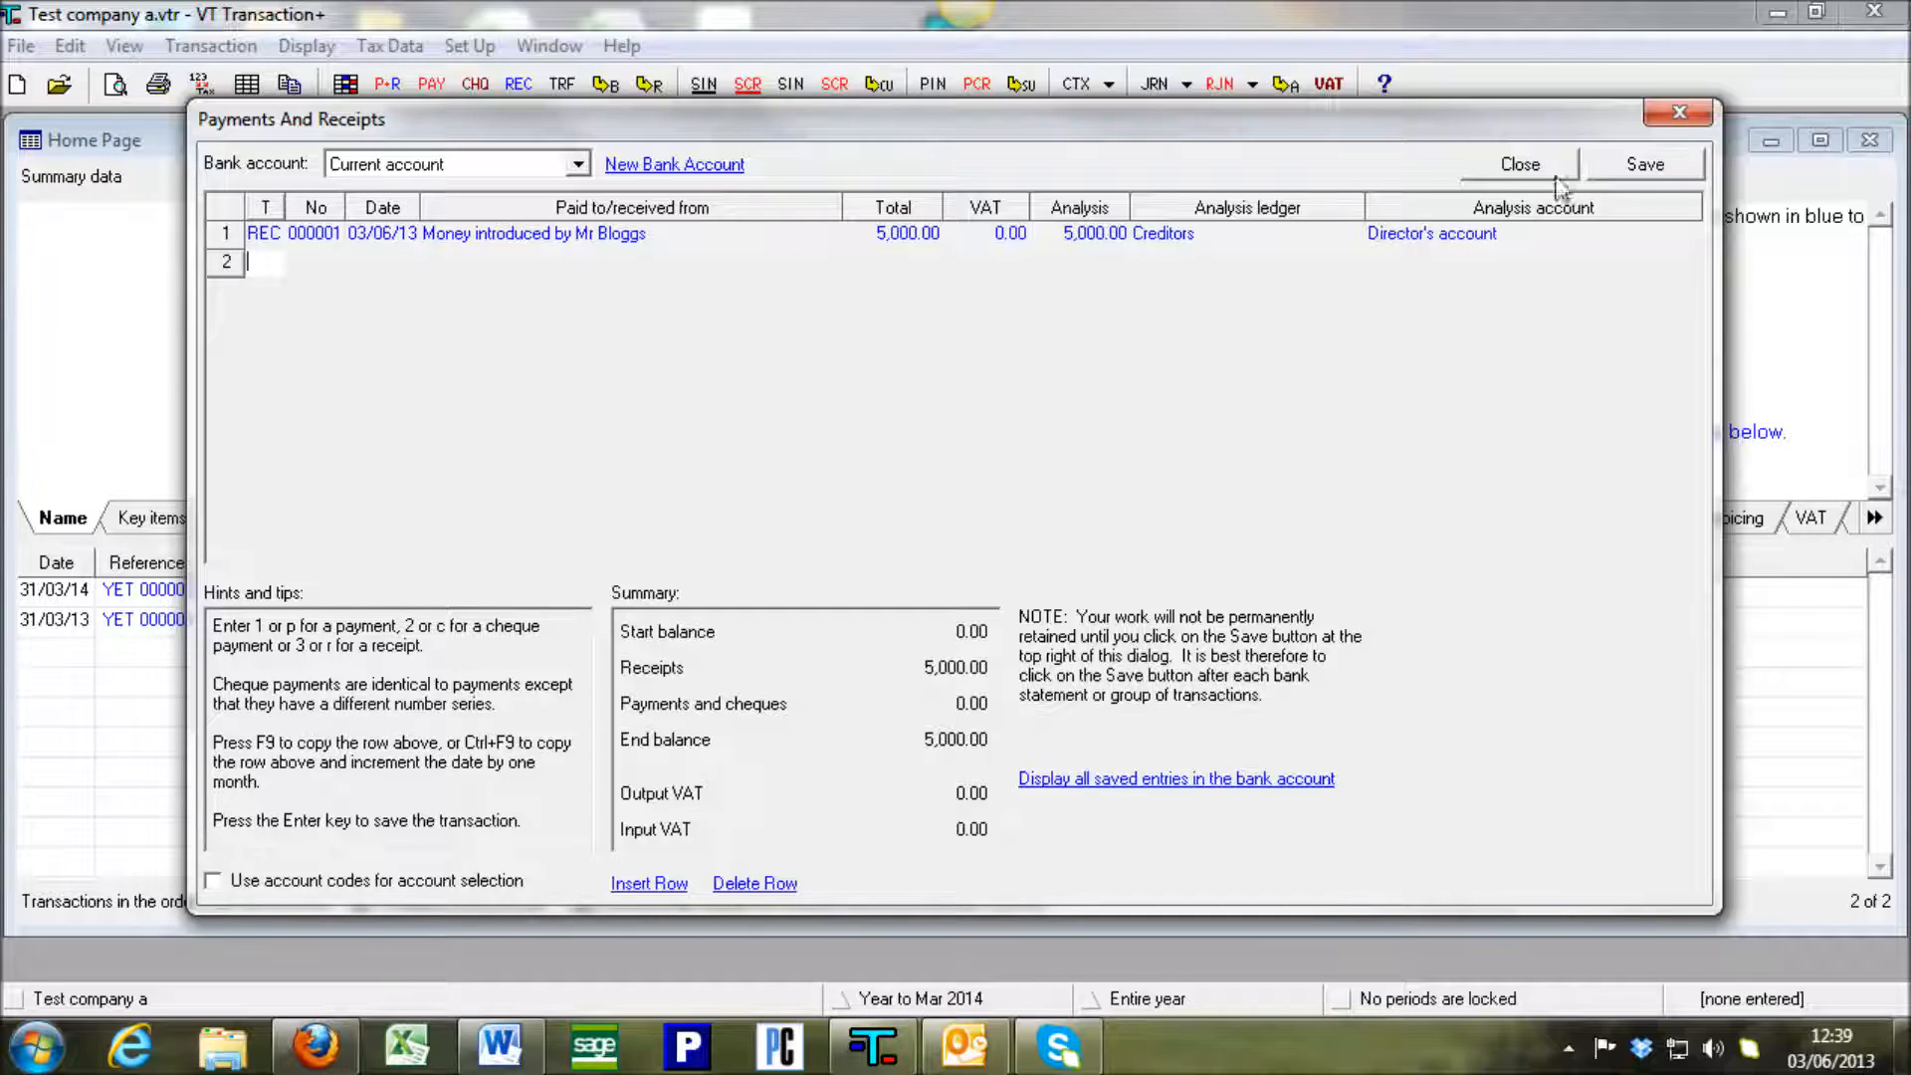
left_click(1607, 165)
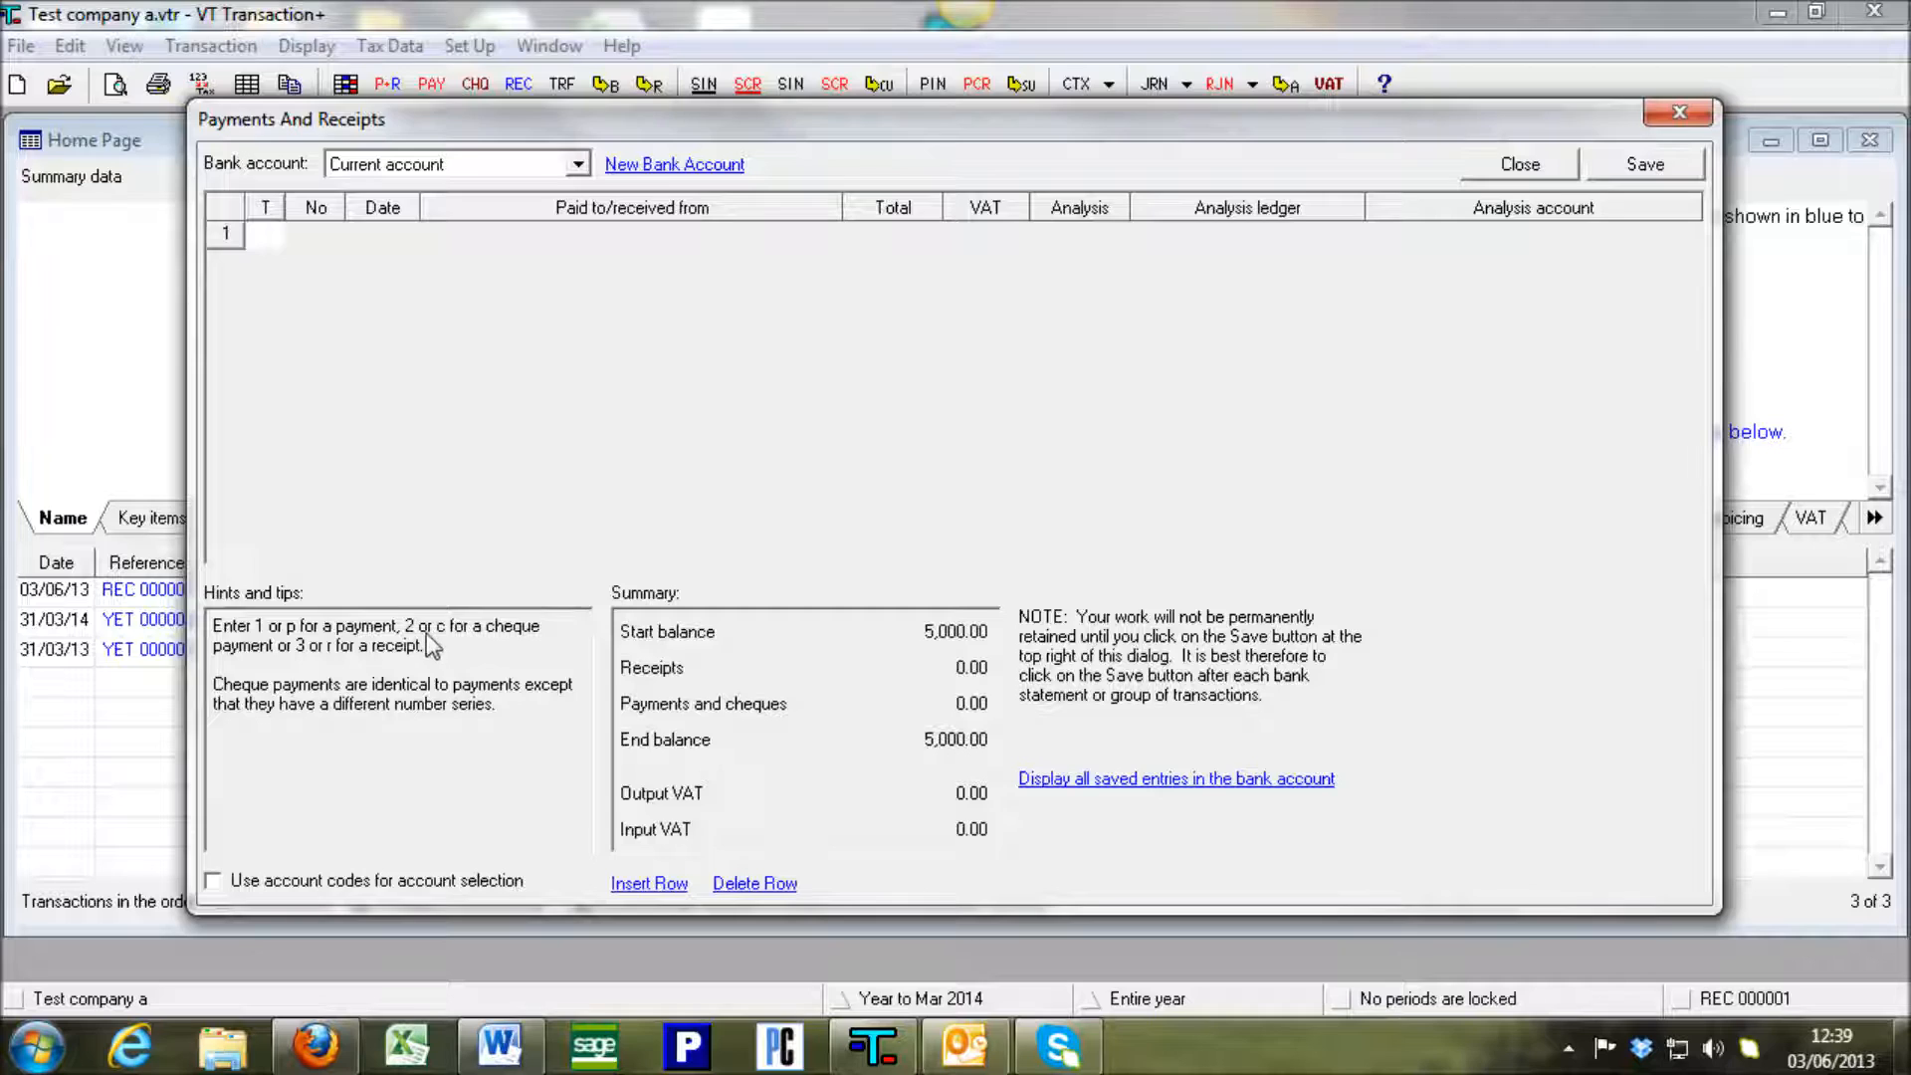
Start a cheque payment numbered 100001 with the suggested date, entering the employee's name followed by "wages" as the payee.
type("c")
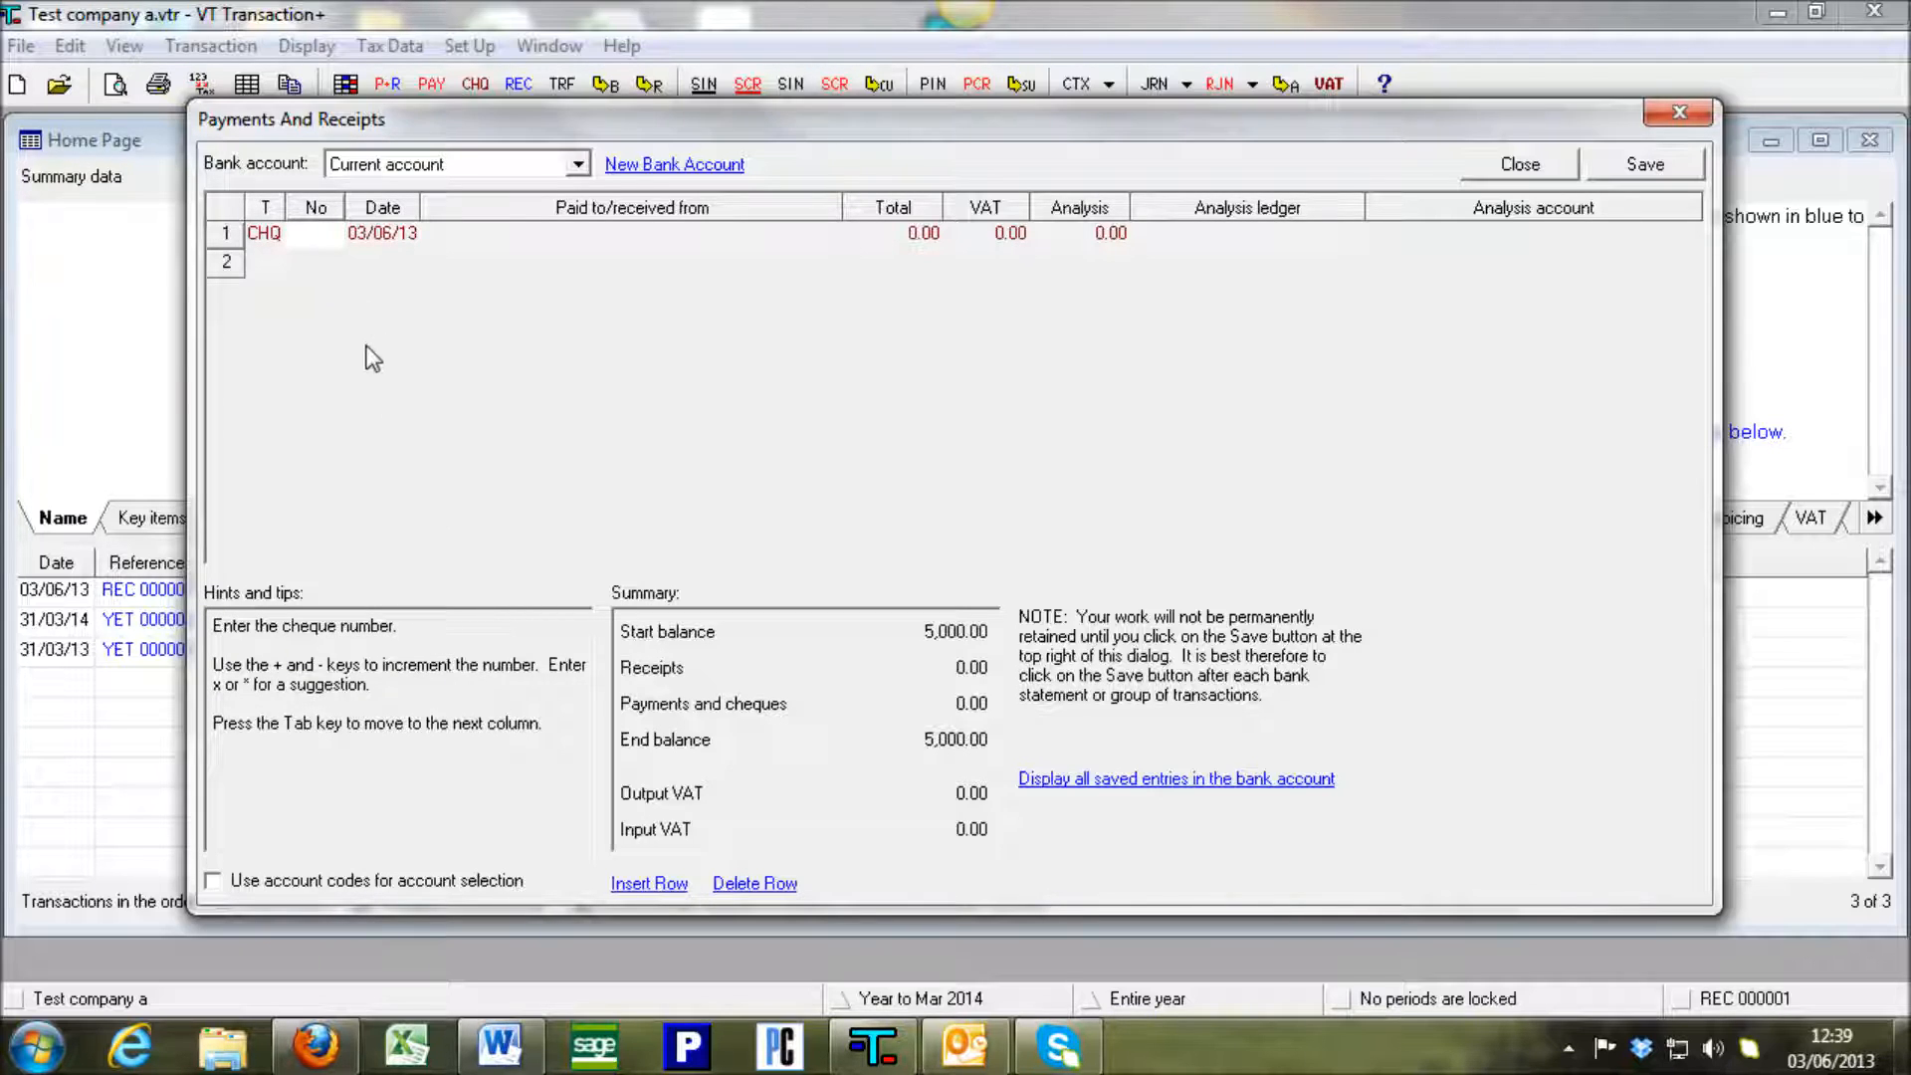
type("100001")
key("Tab")
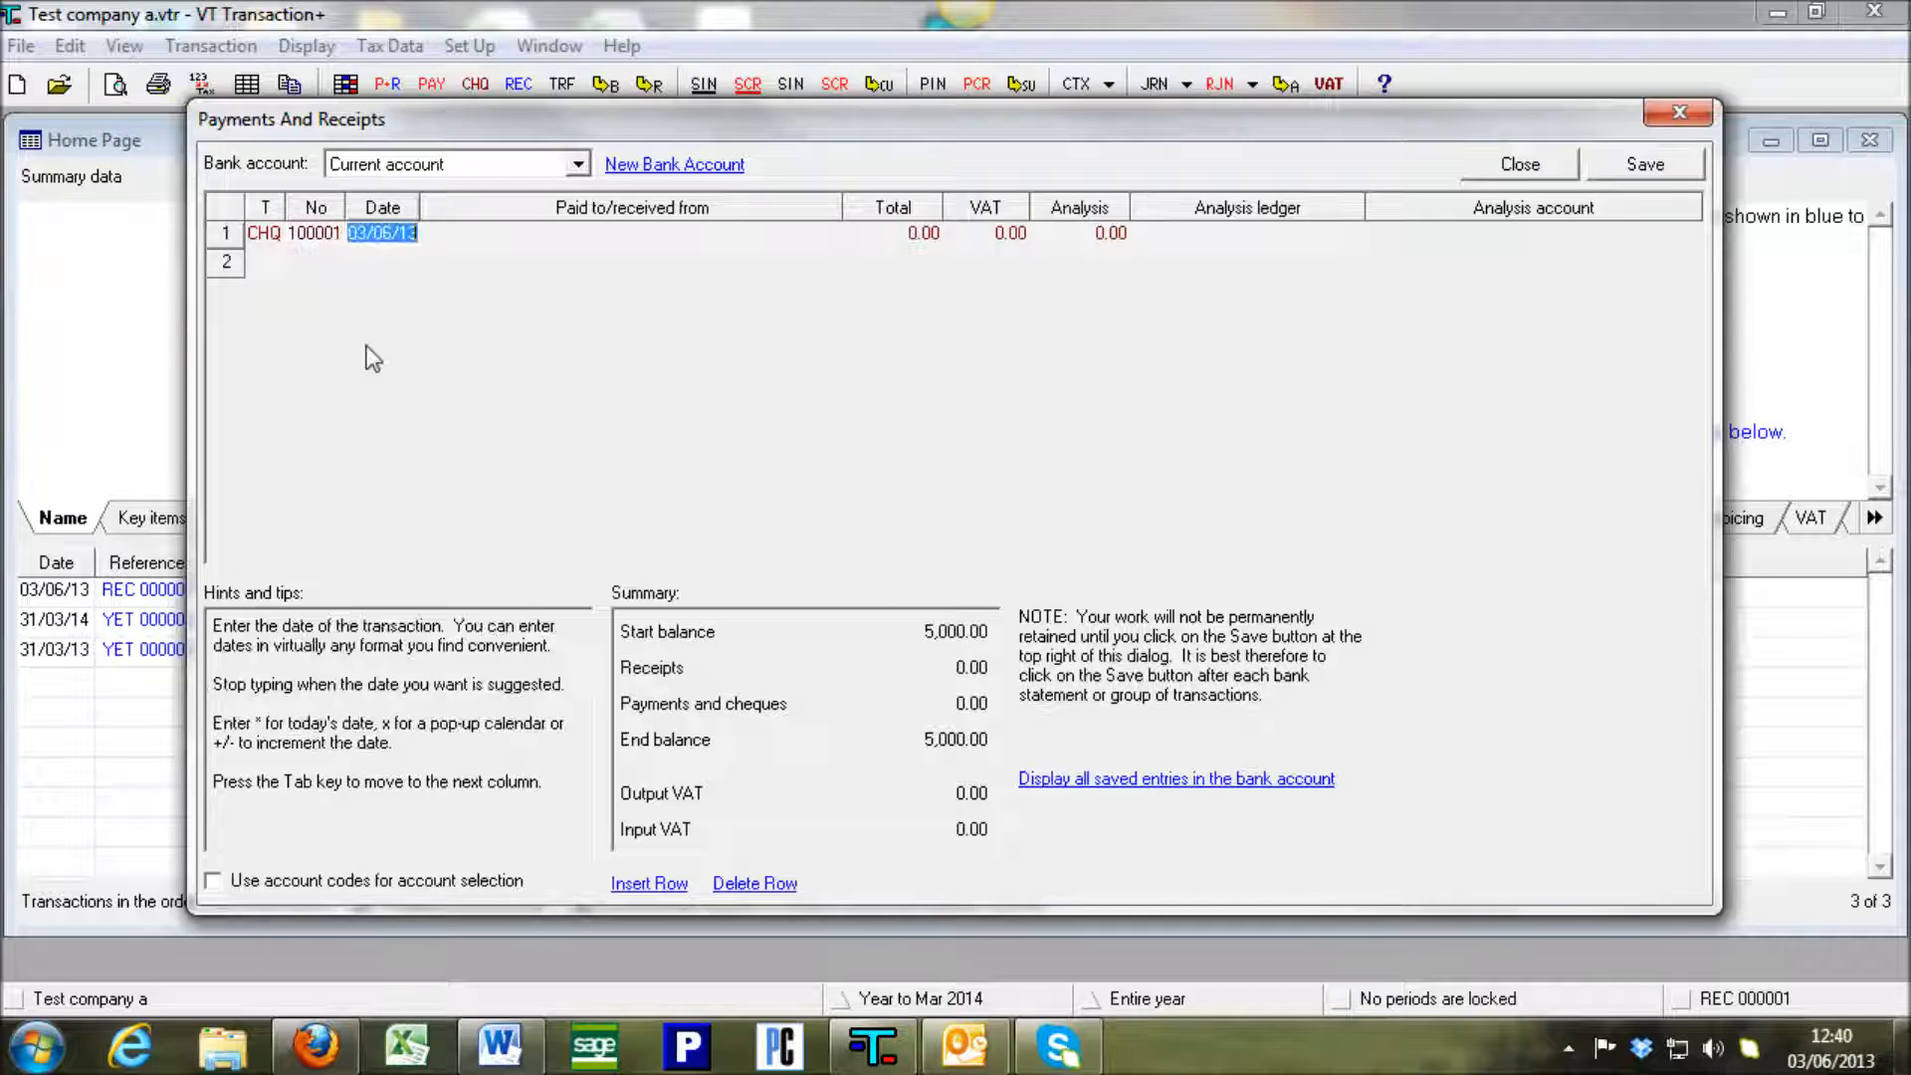
key("Tab")
type("Mr JO")
type("nes ")
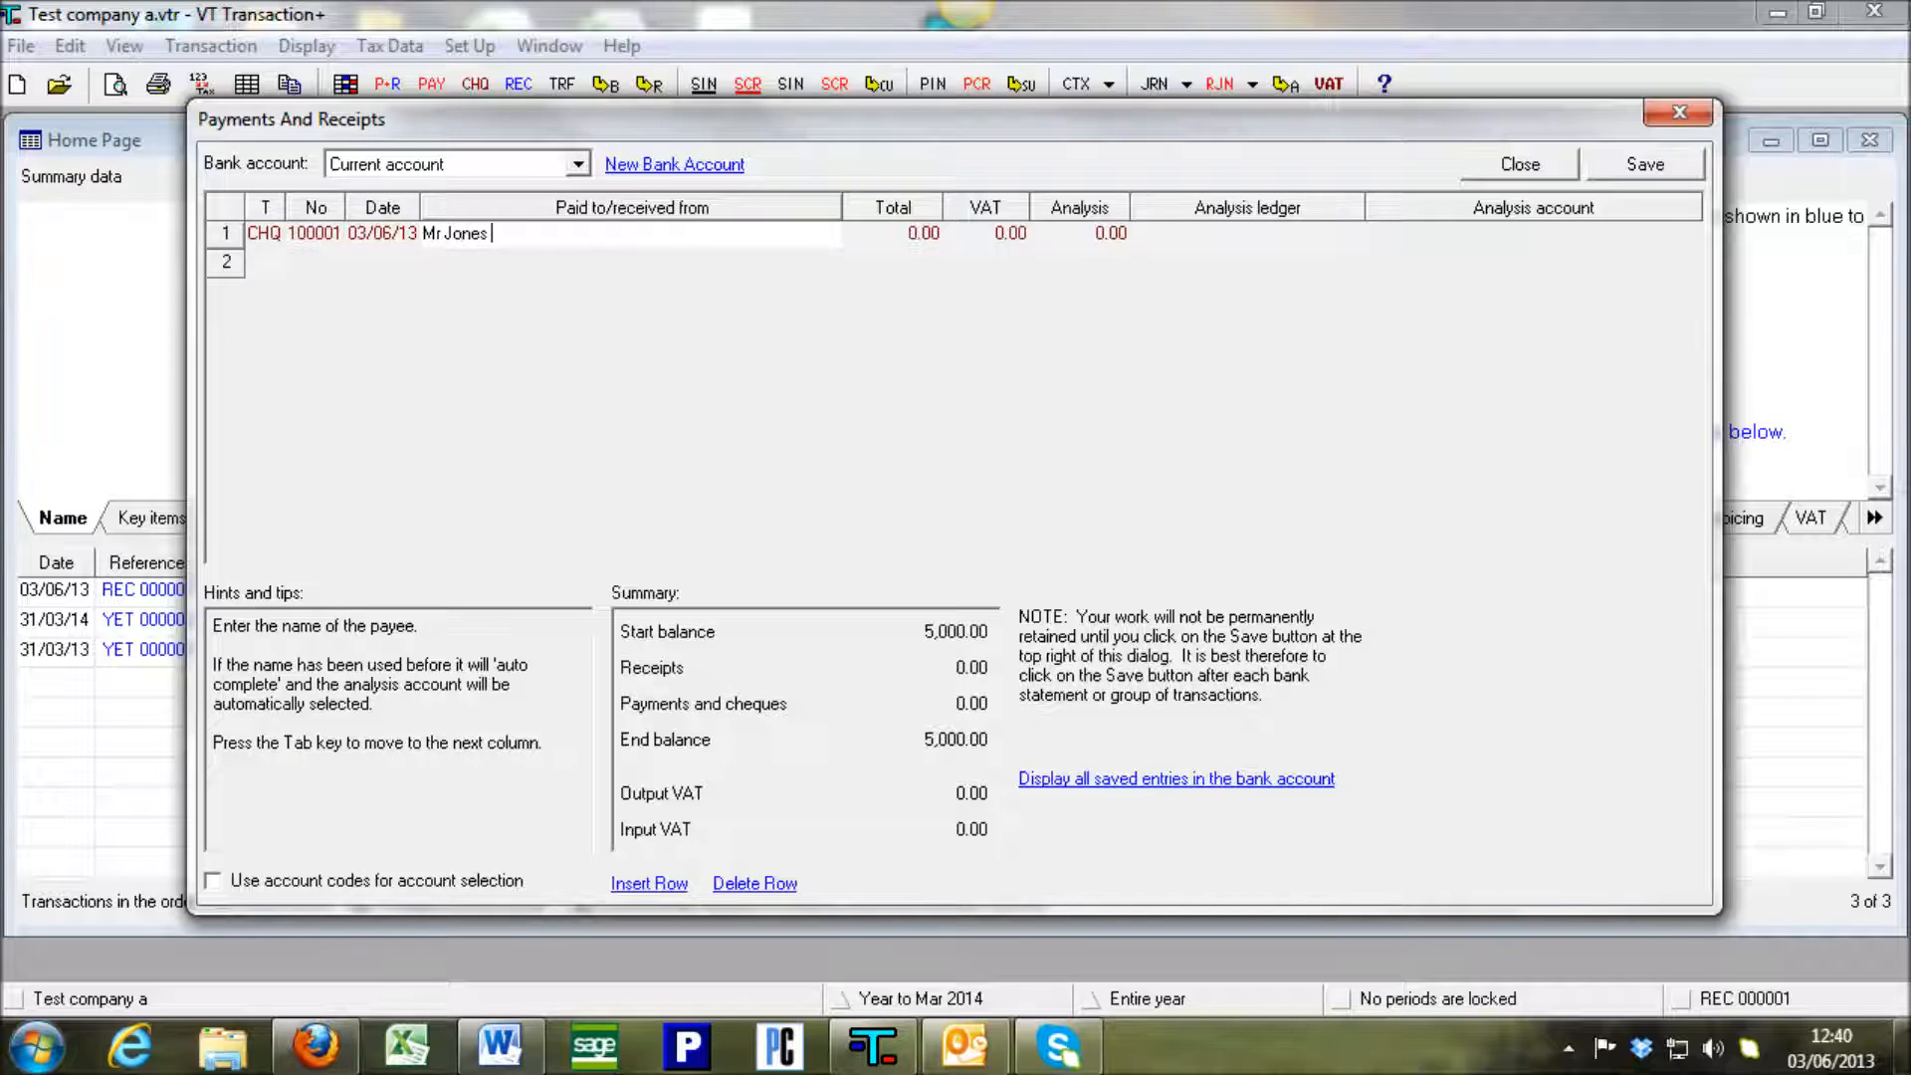
type("wages")
key("Tab")
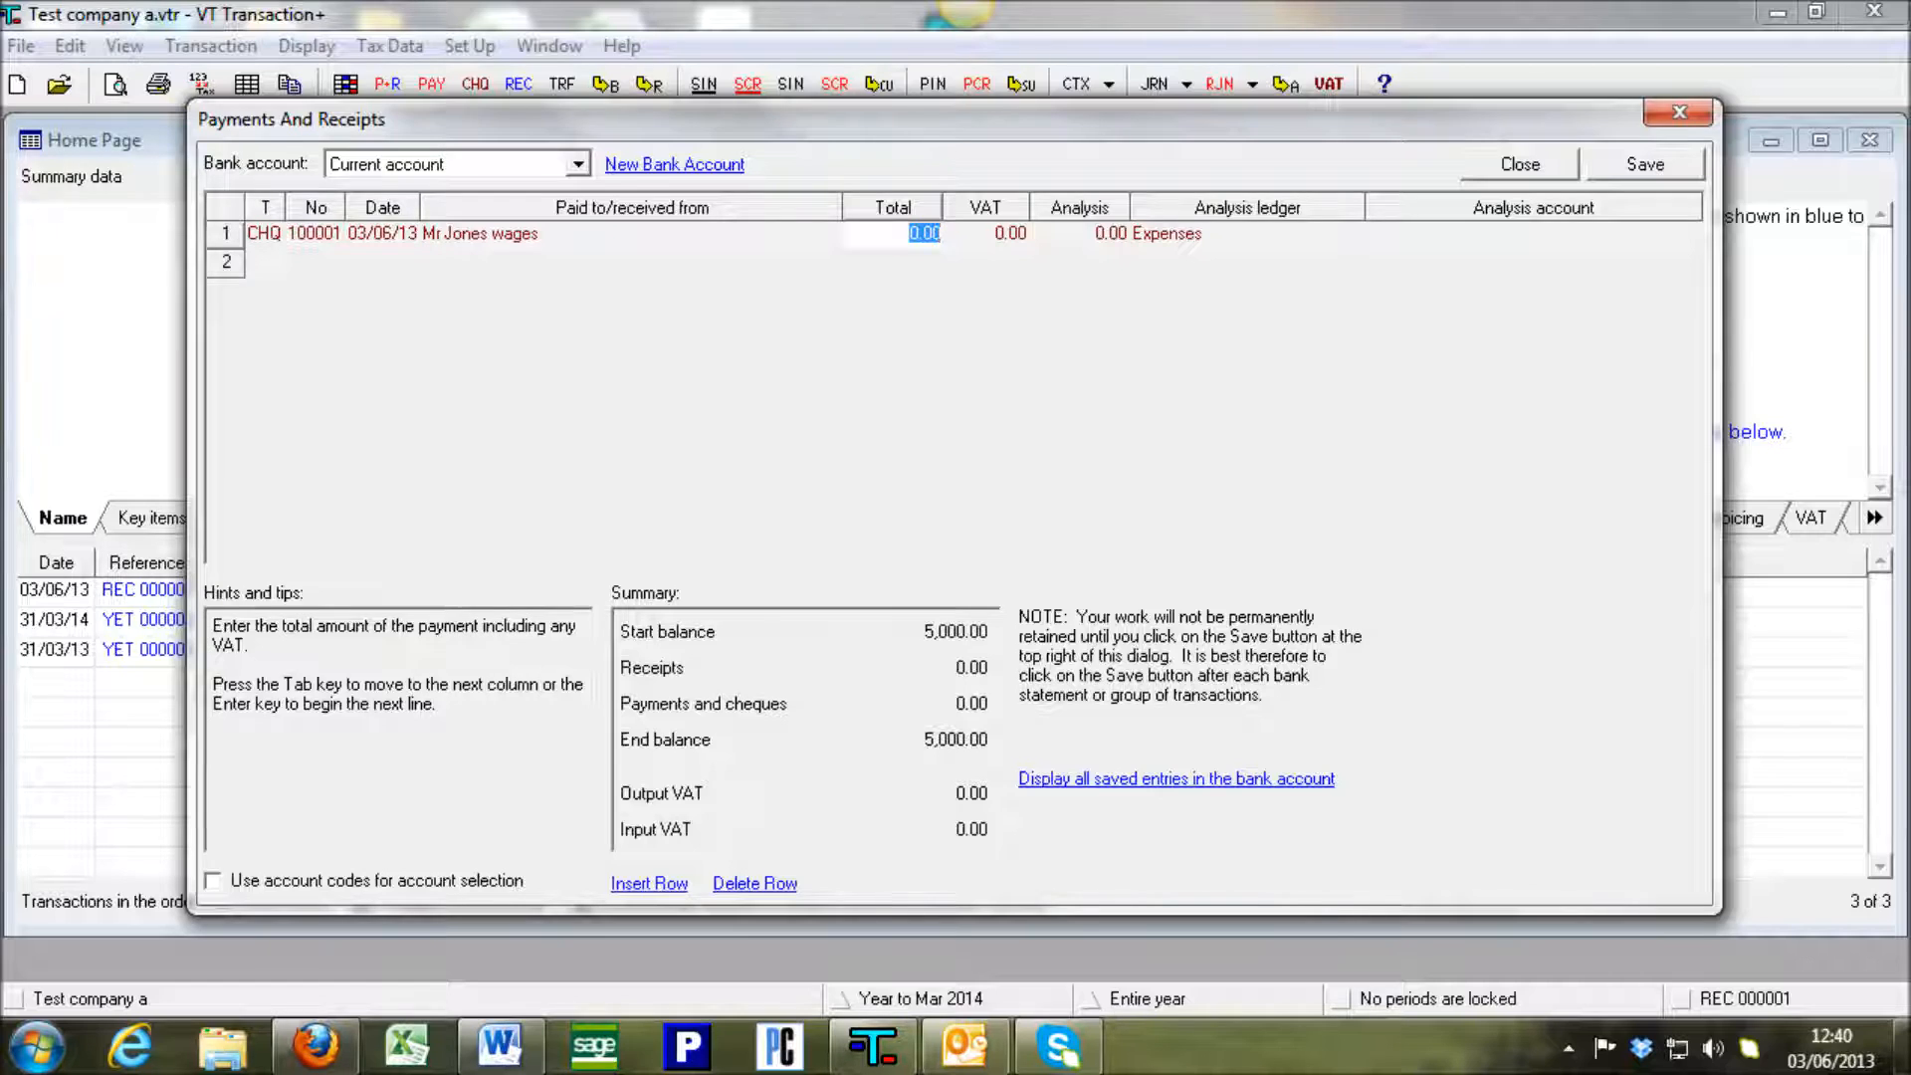
Set the cheque's total to 1000 with no VAT and analyse it to Wages and salaries in the Expenses ledger.
type("1000")
key("Tab")
key("Tab")
key("Tab")
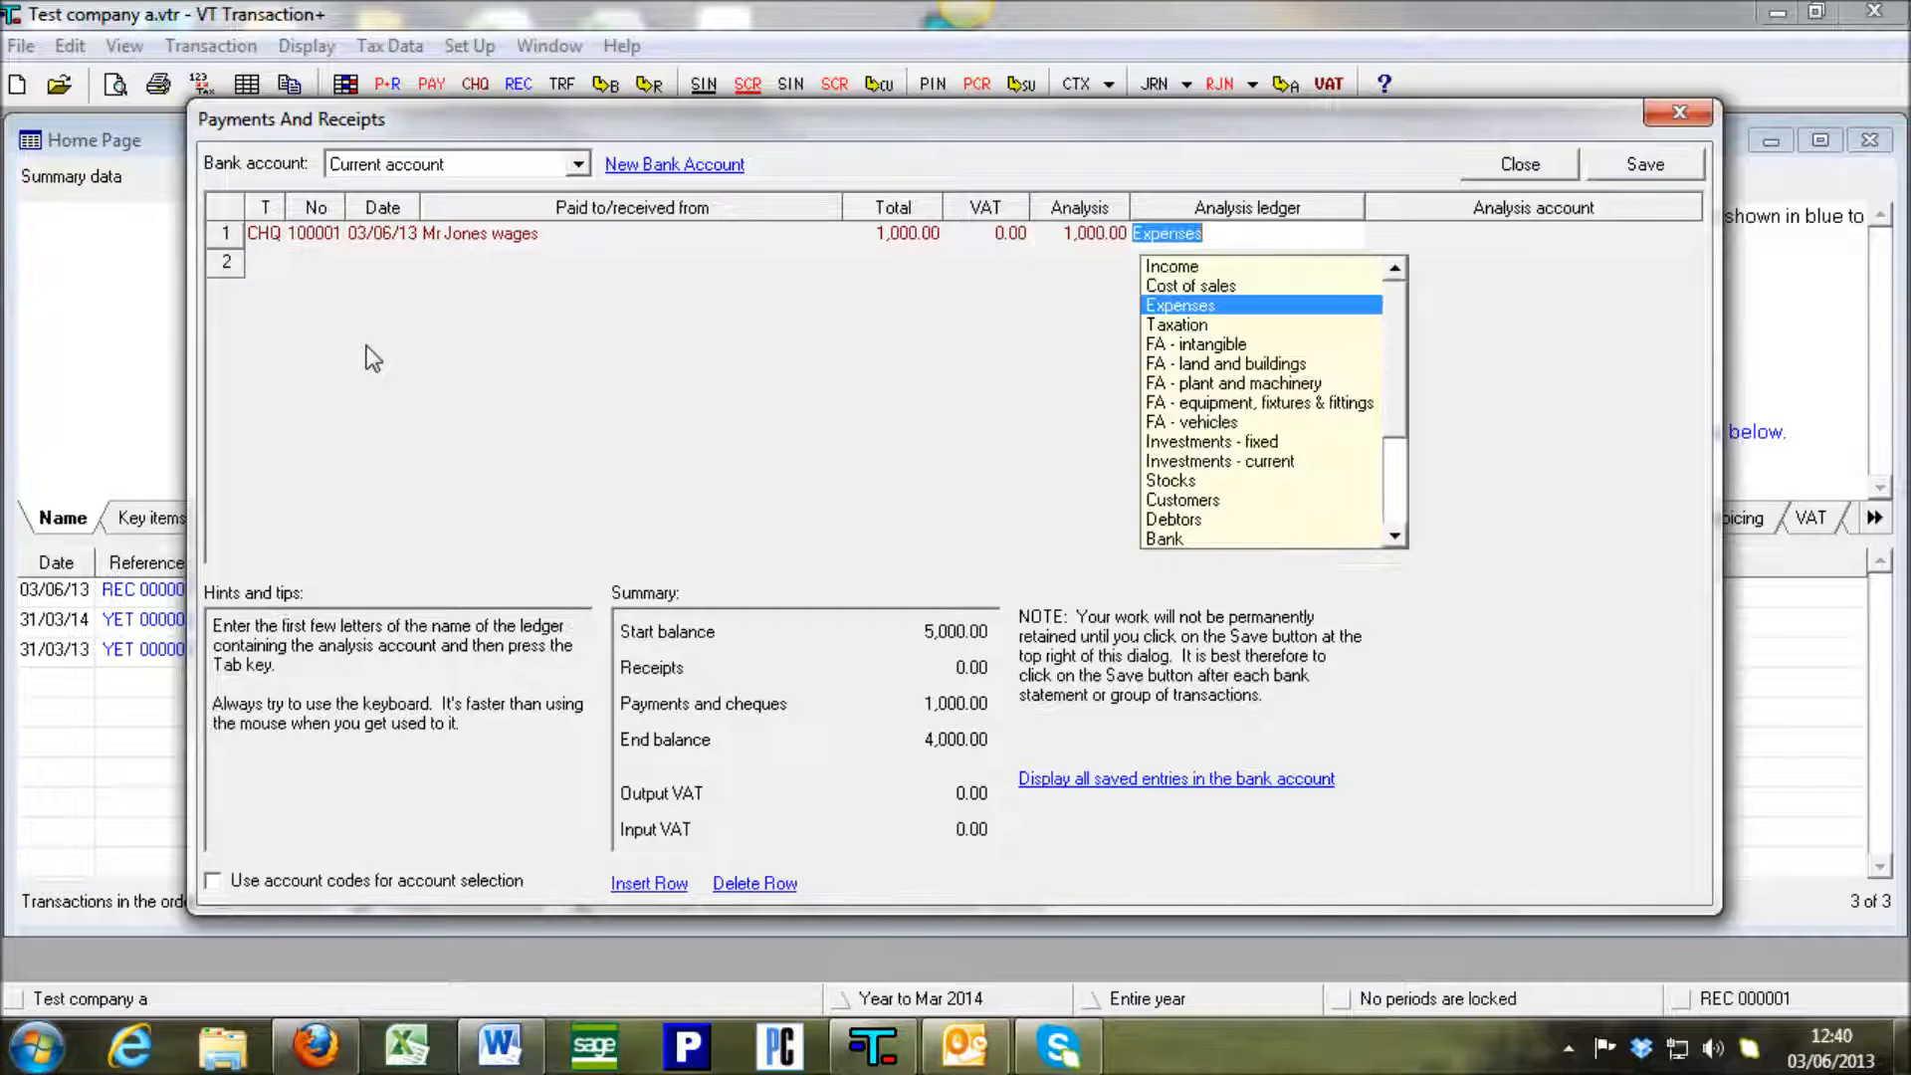
key("Tab")
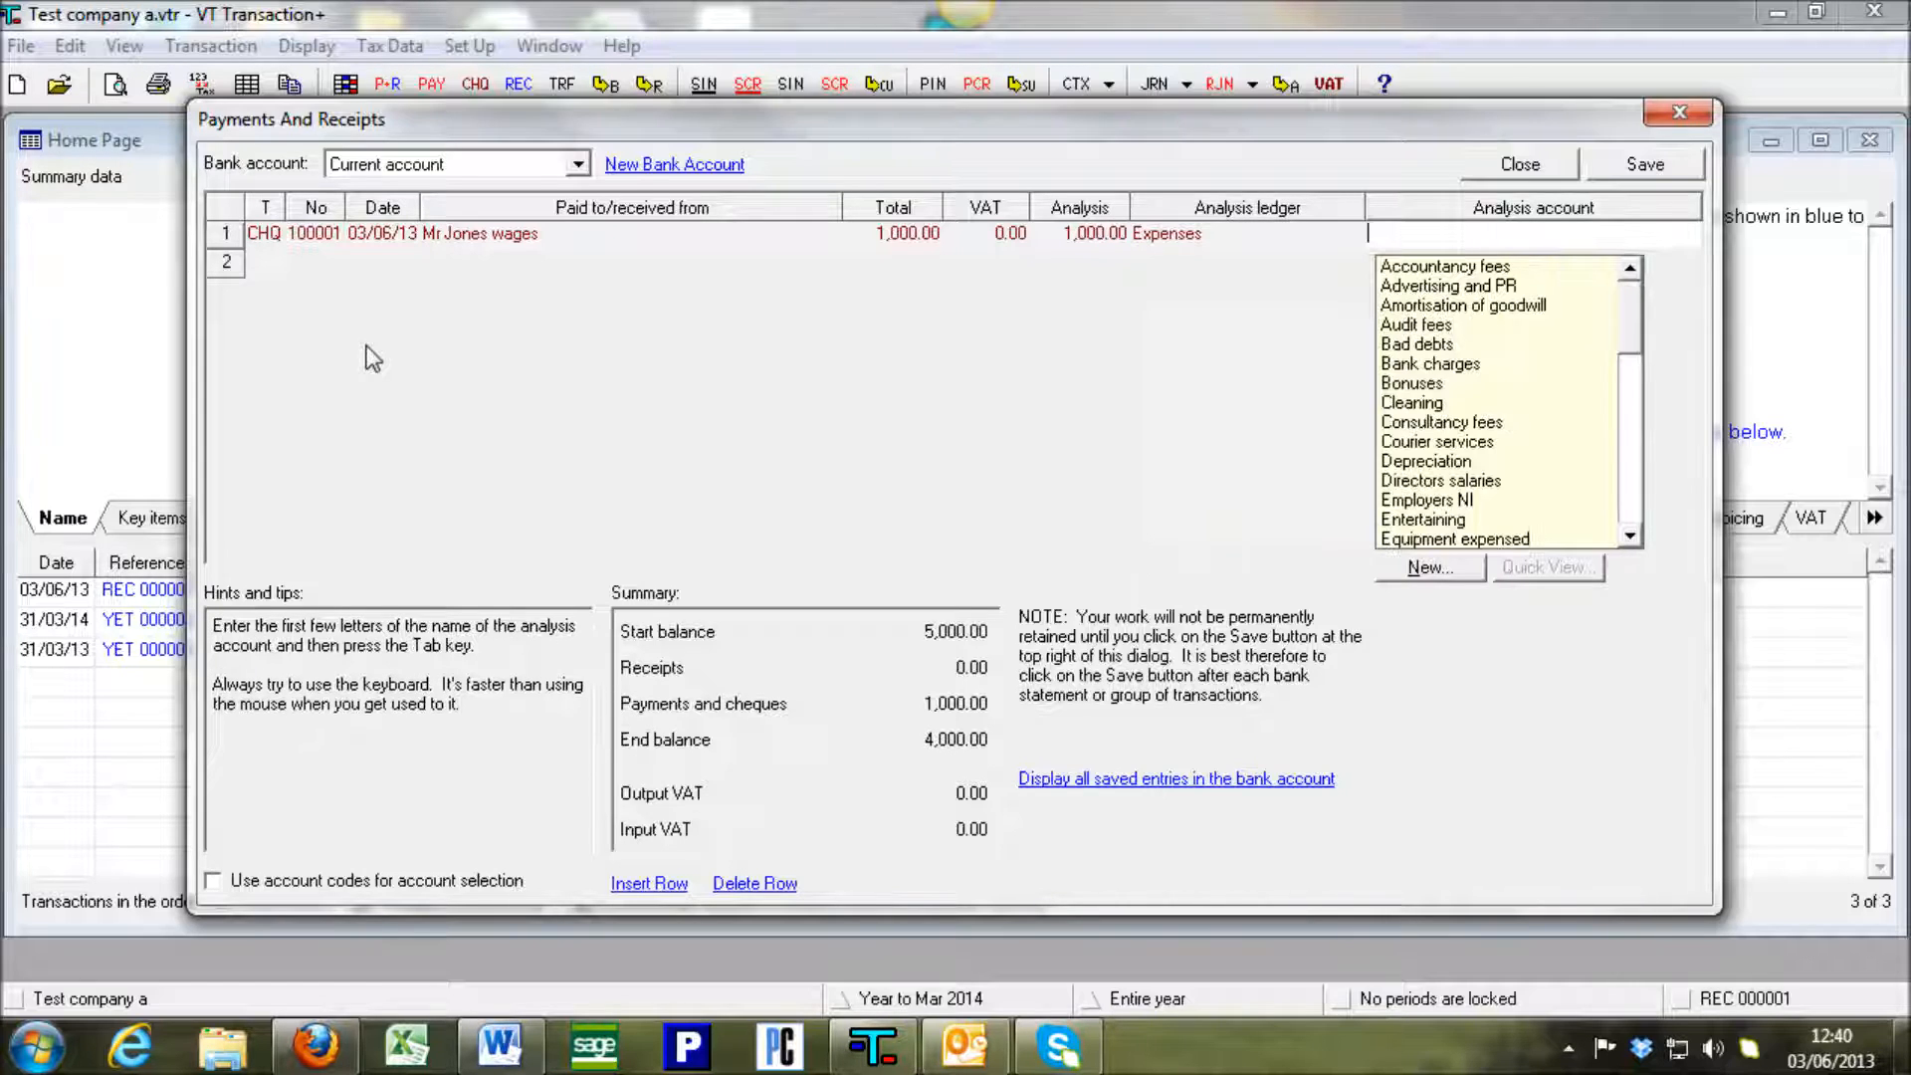
key("shift+Tab")
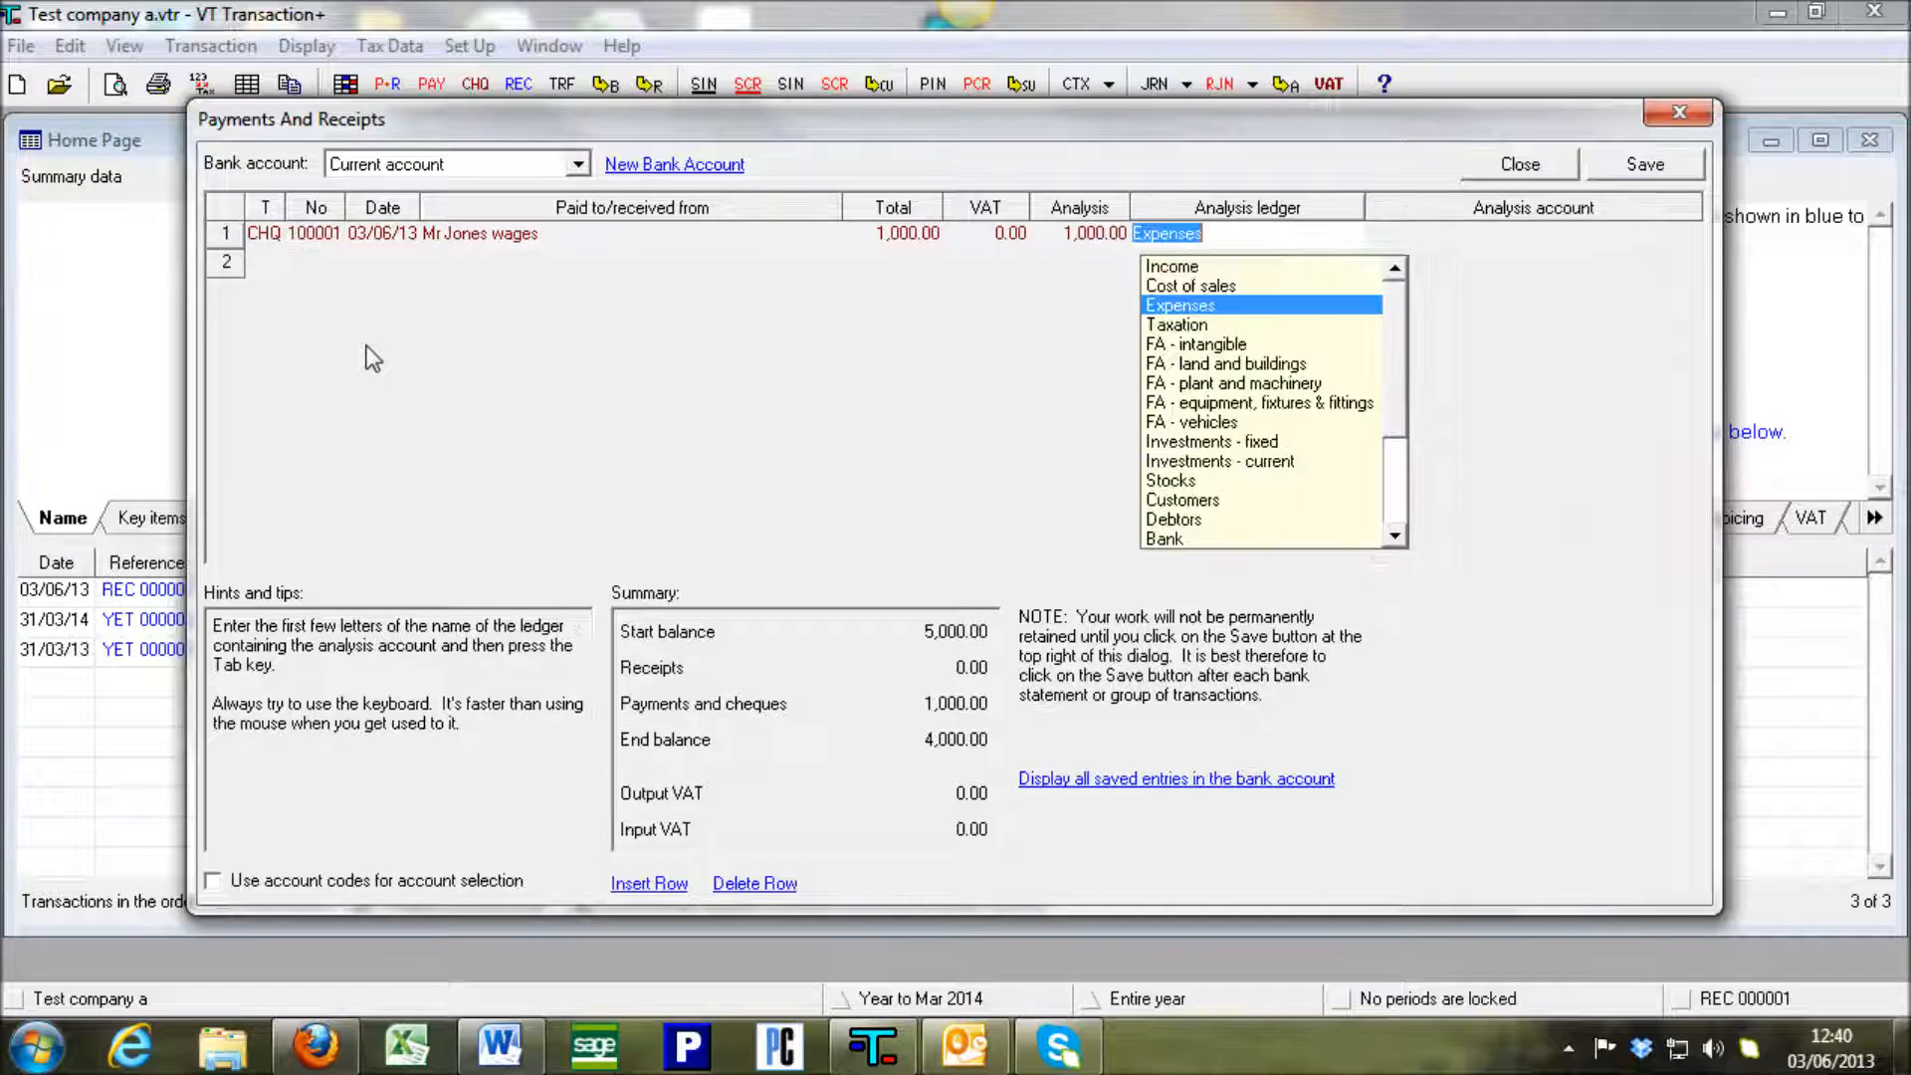
key("Tab")
type("Wag")
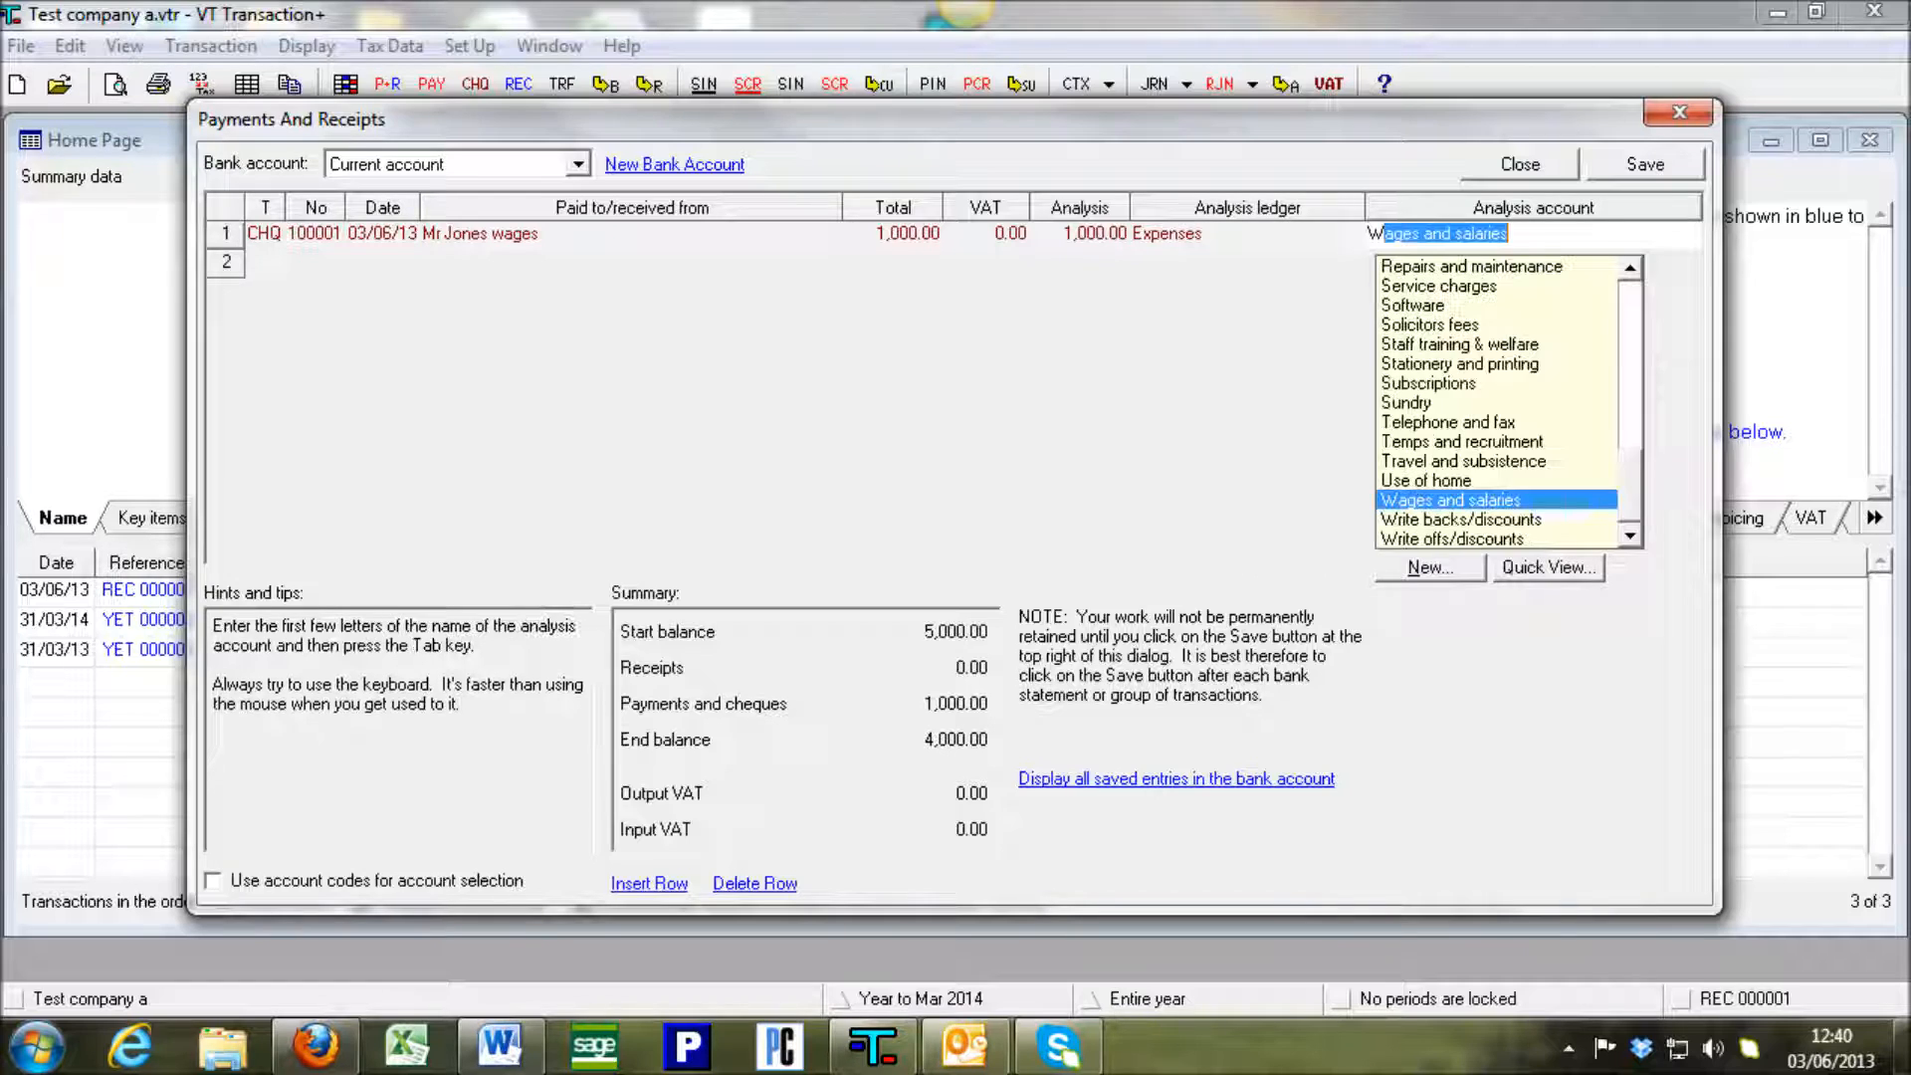
key("Return")
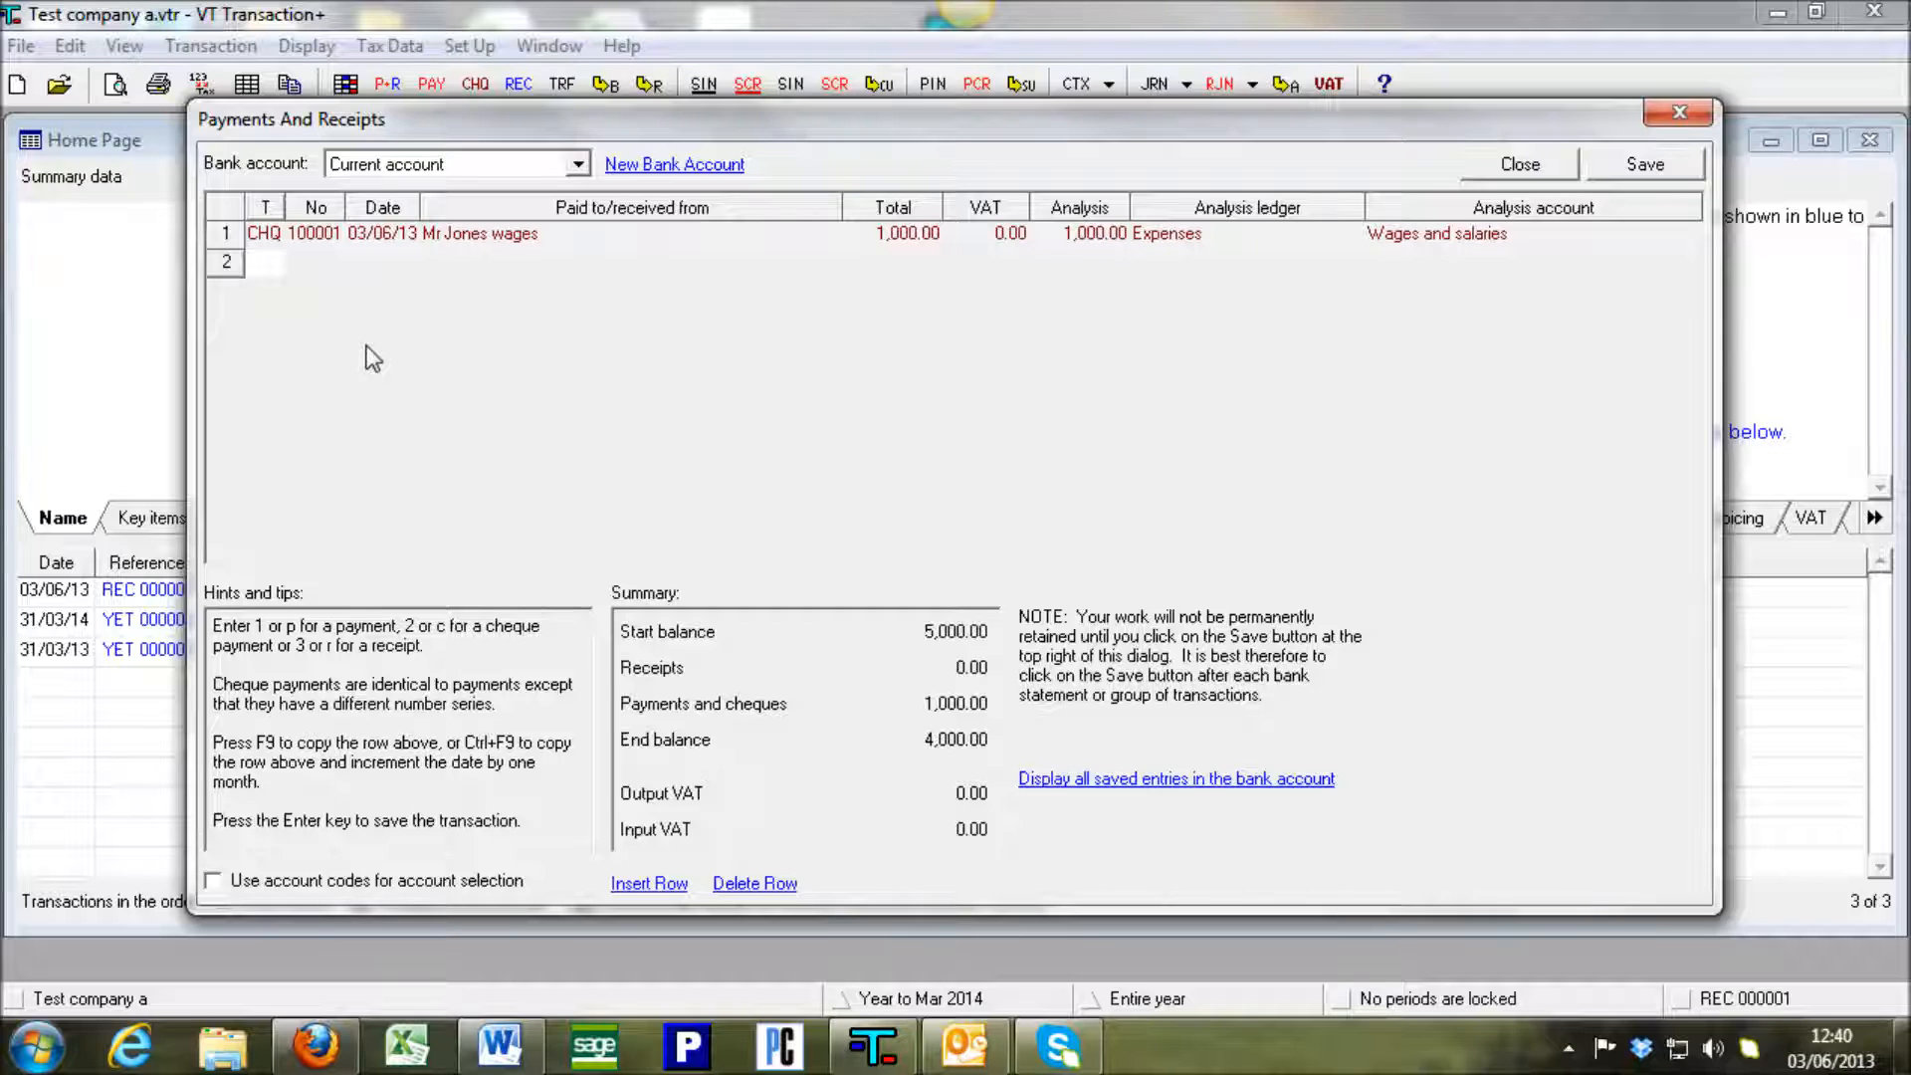
Add a payment on the second row with the suggested number and date, and enter the payee's name.
type("p")
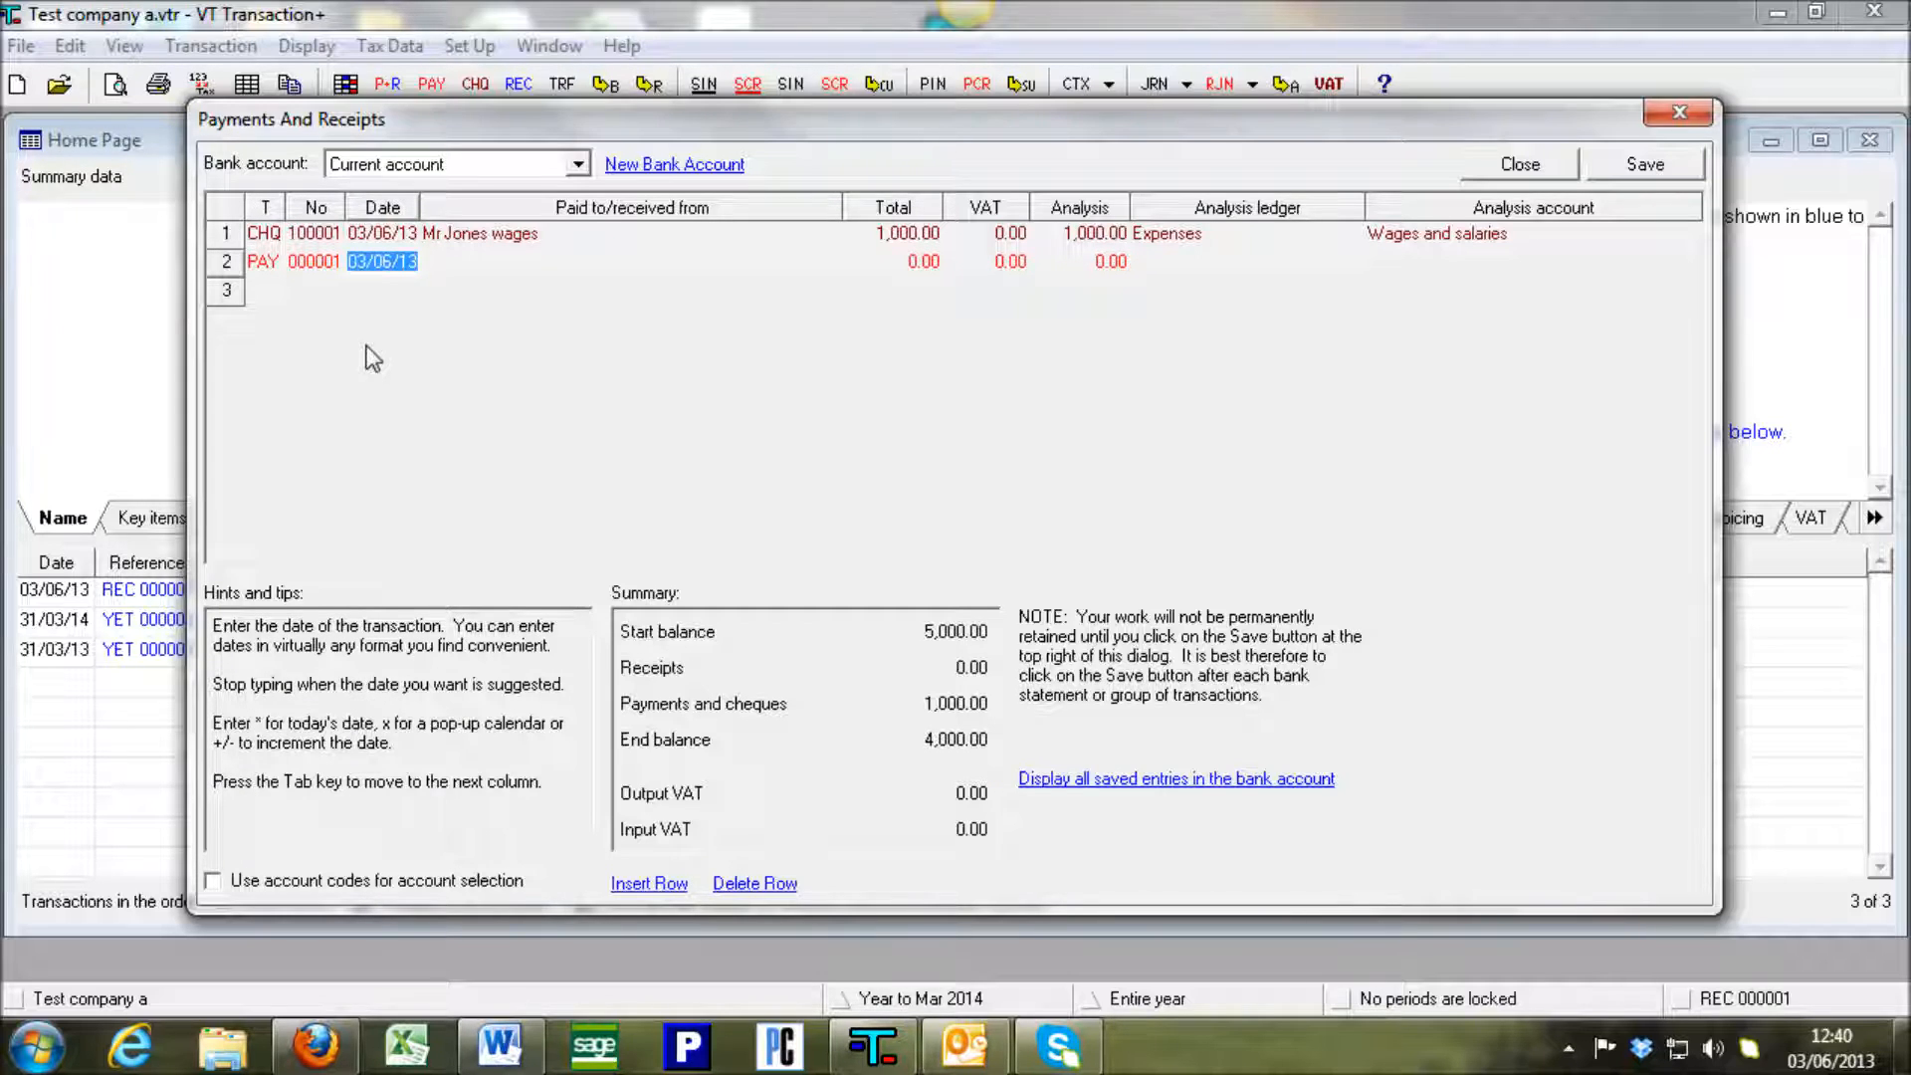
key("Tab")
type("M")
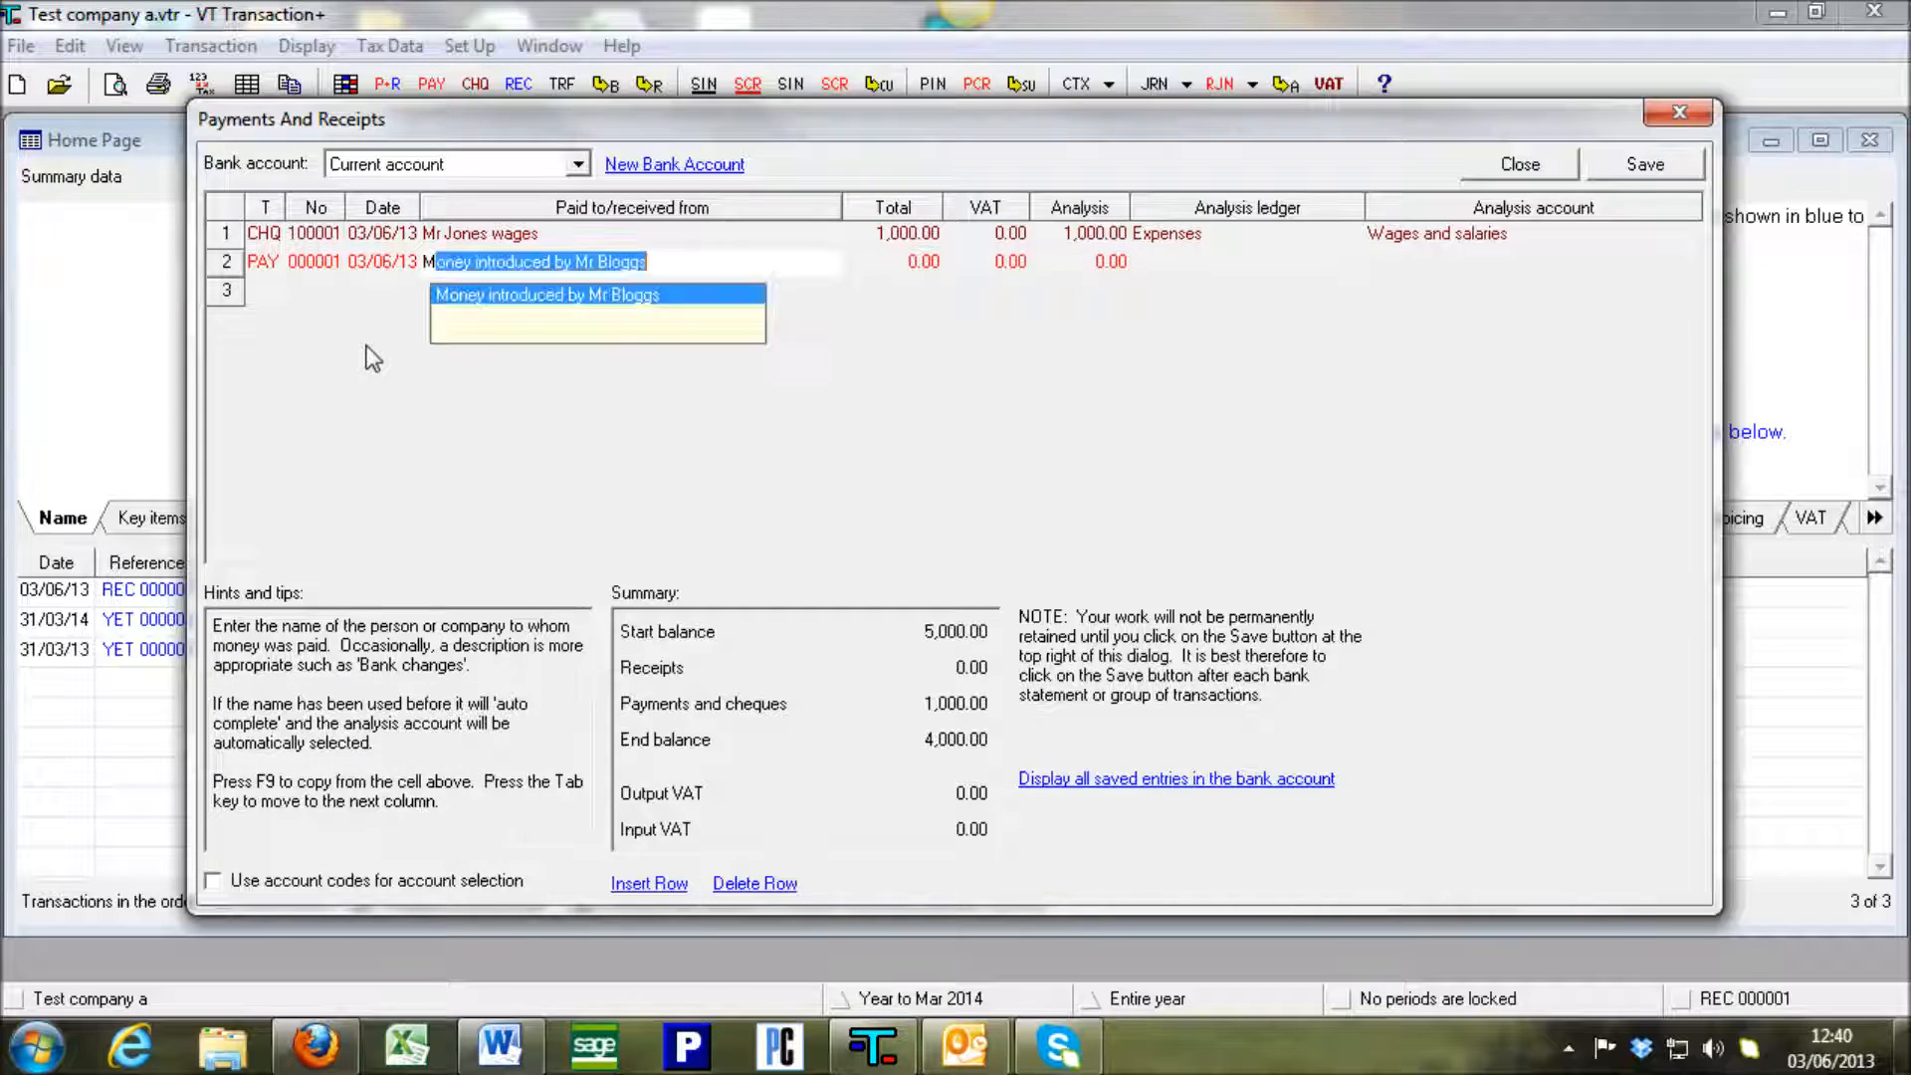
key("Delete")
type("r Smith")
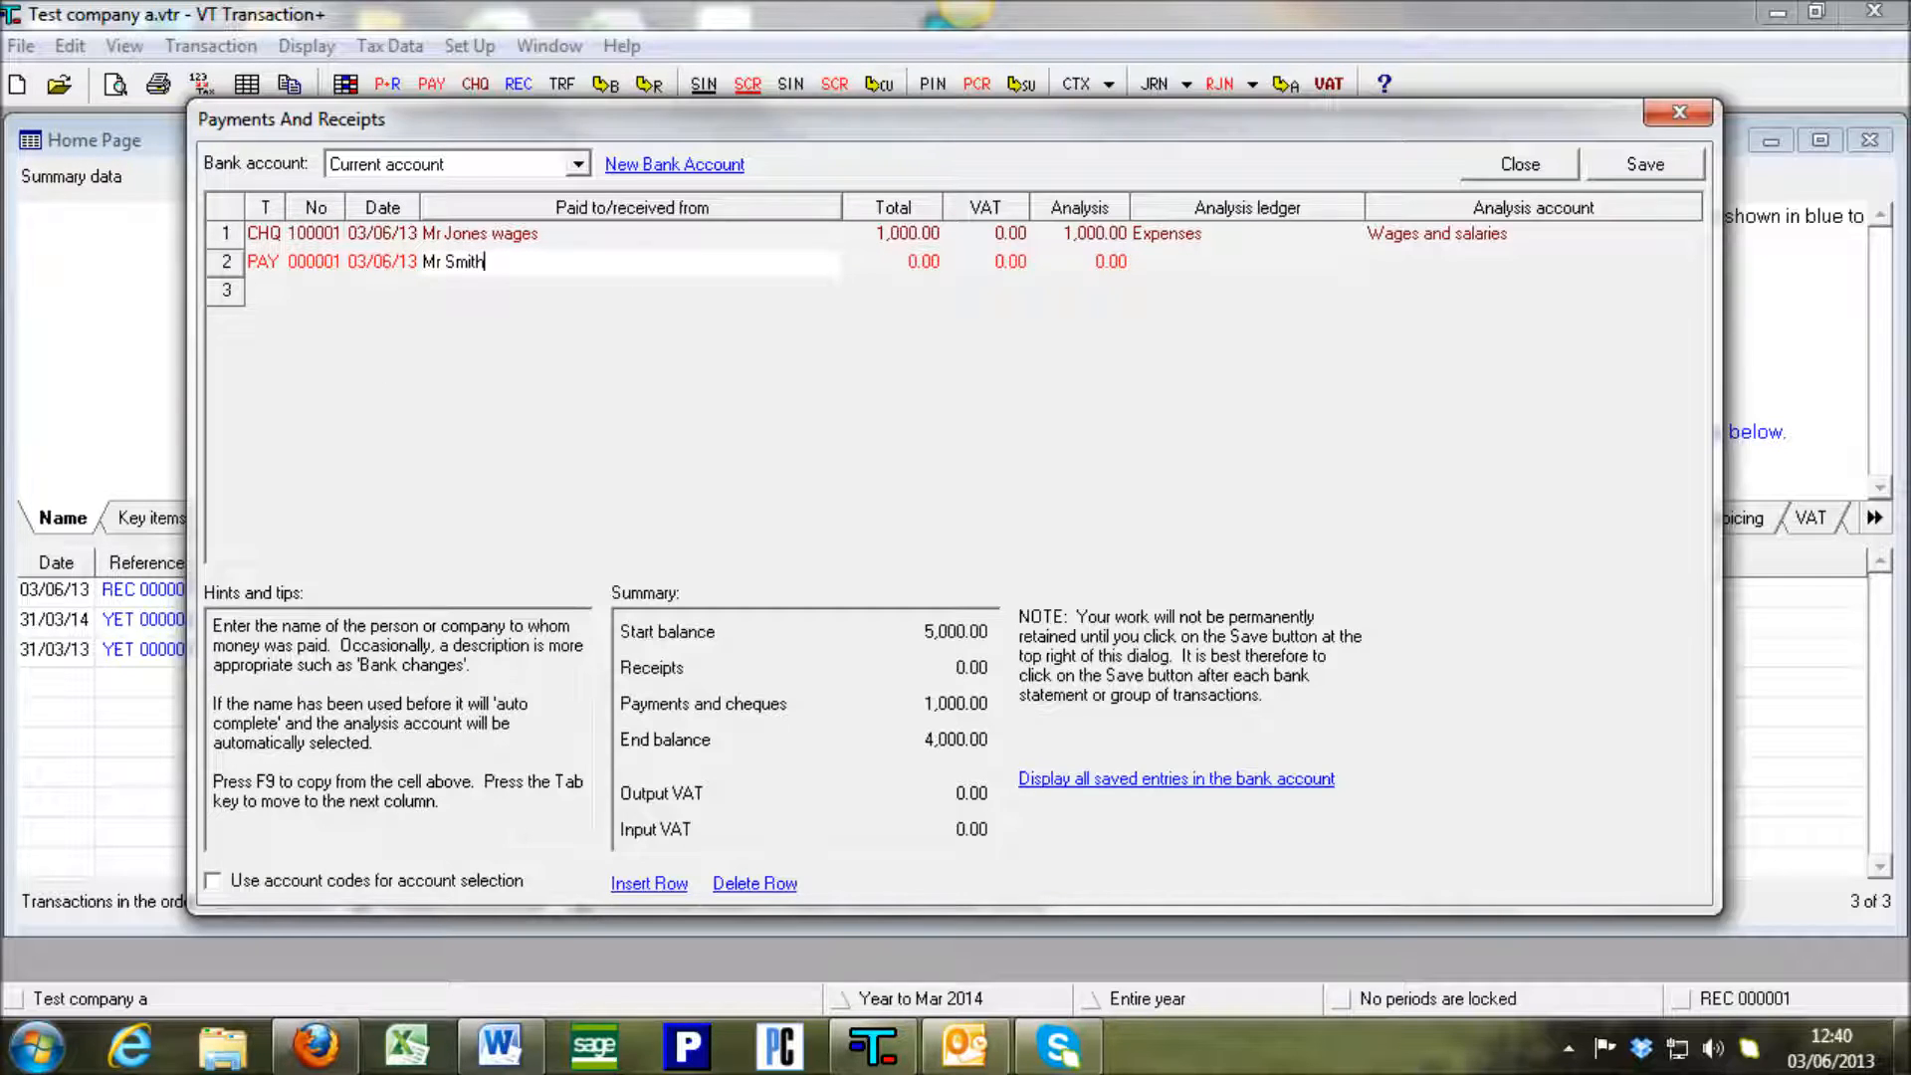
key("Tab")
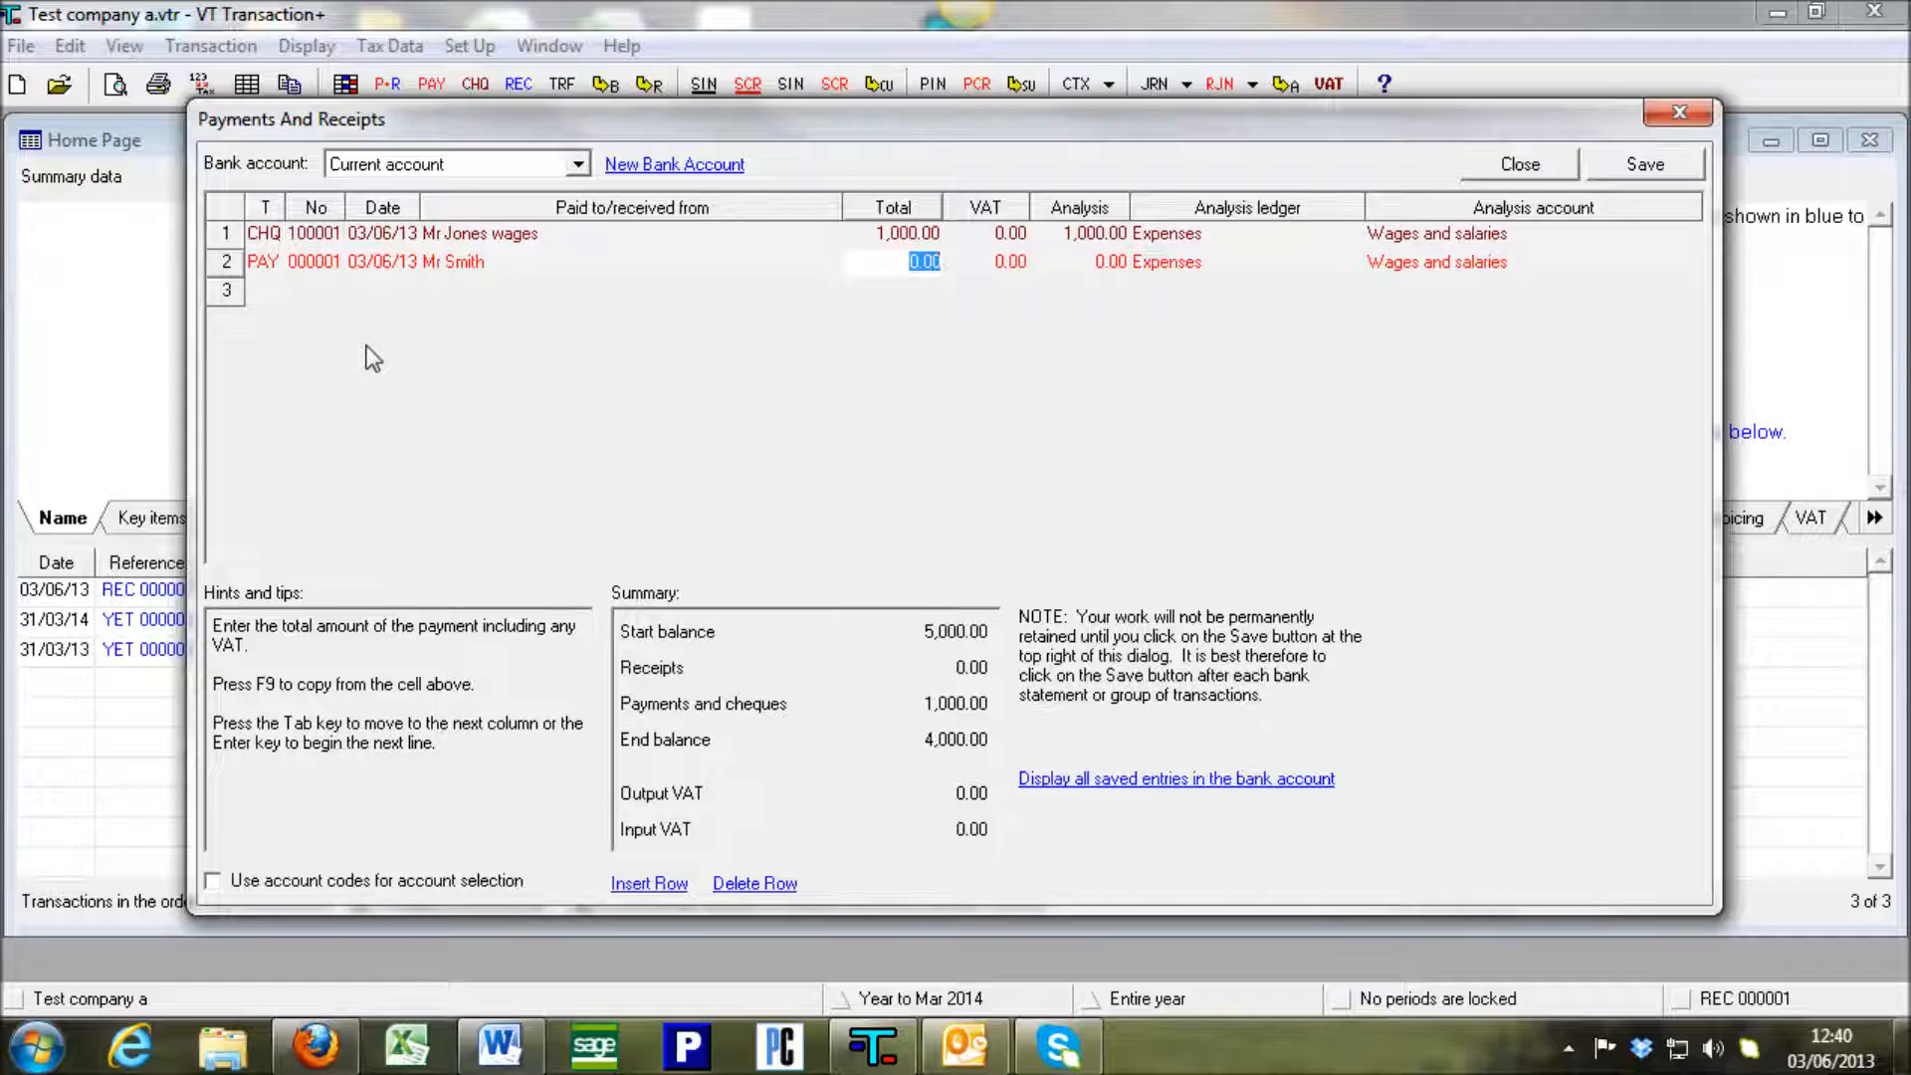
Set the payment's total to 500 with no VAT, accept Expenses and Wages and salaries as its analysis, and save both entries.
type("5000")
key("BackSpace")
key("Tab")
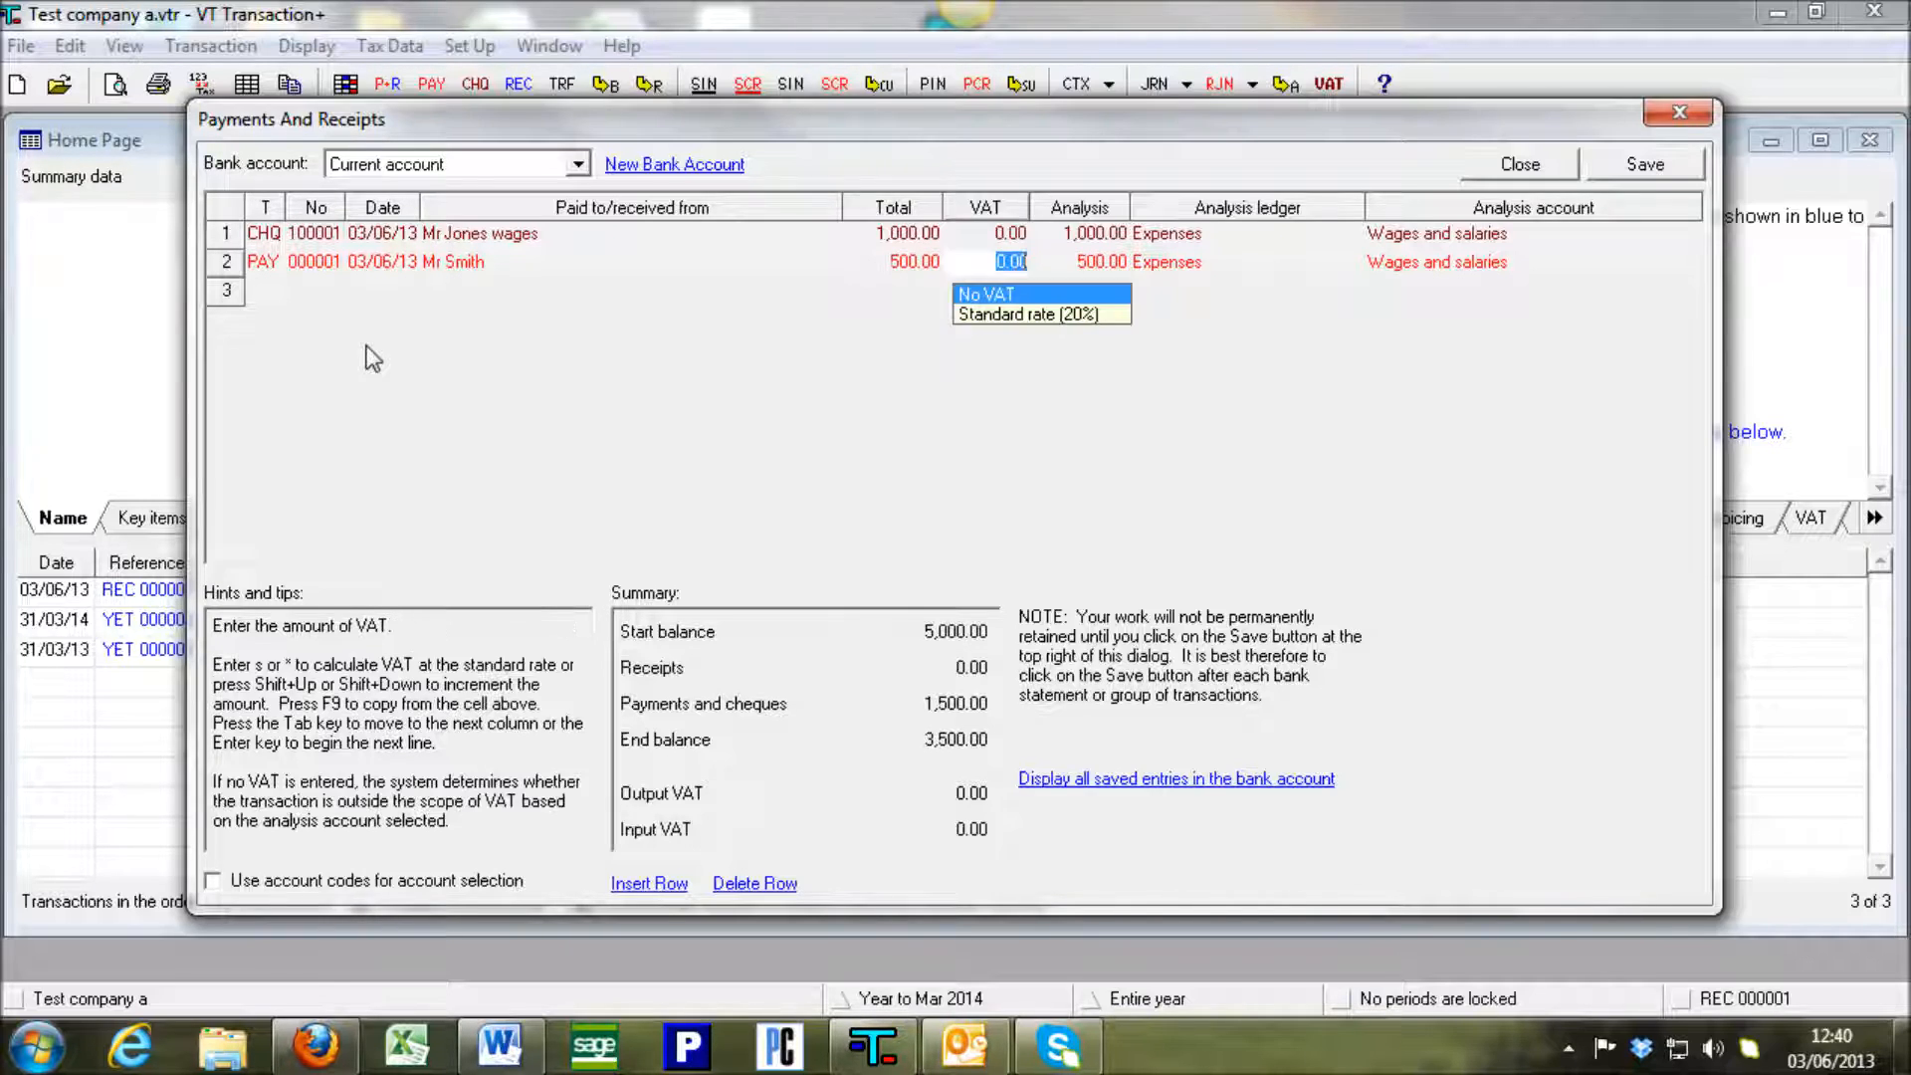
key("Tab")
key("Tab")
key("Tab")
key("Tab")
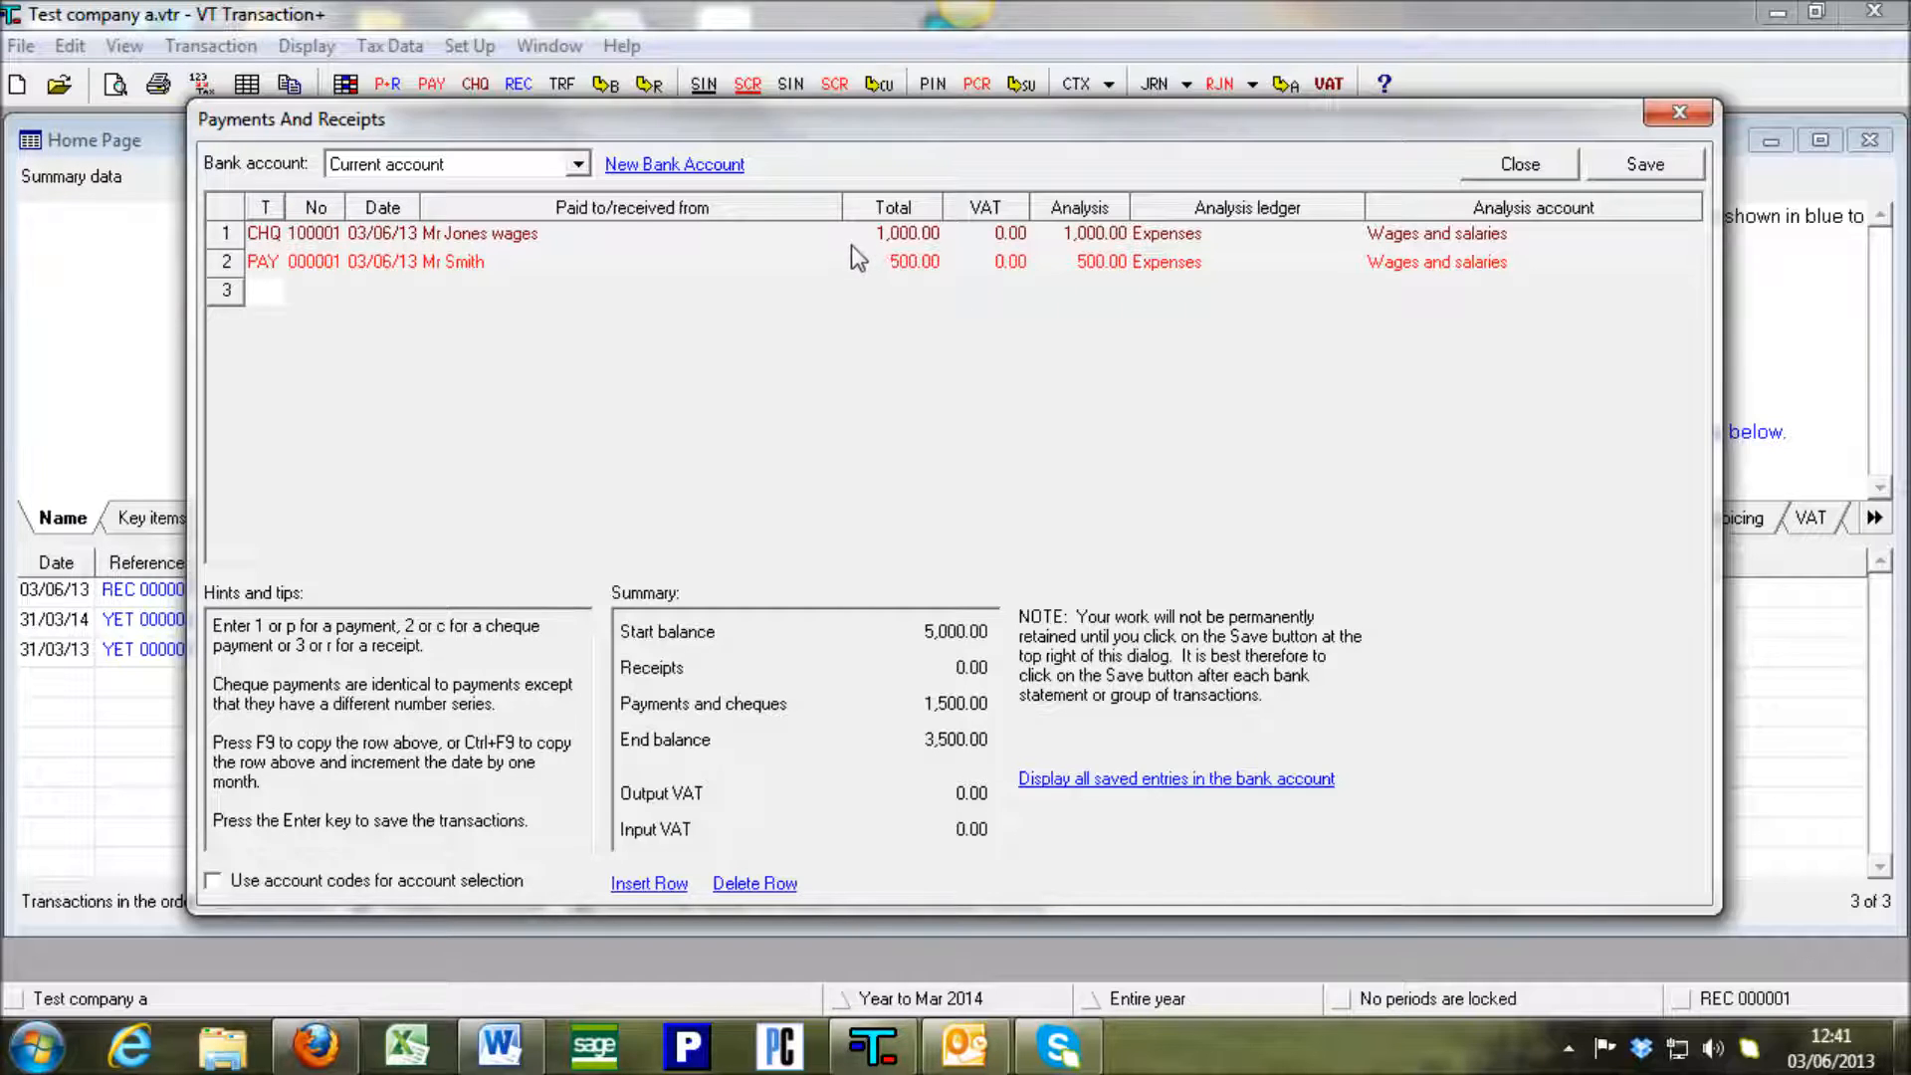
left_click(1648, 165)
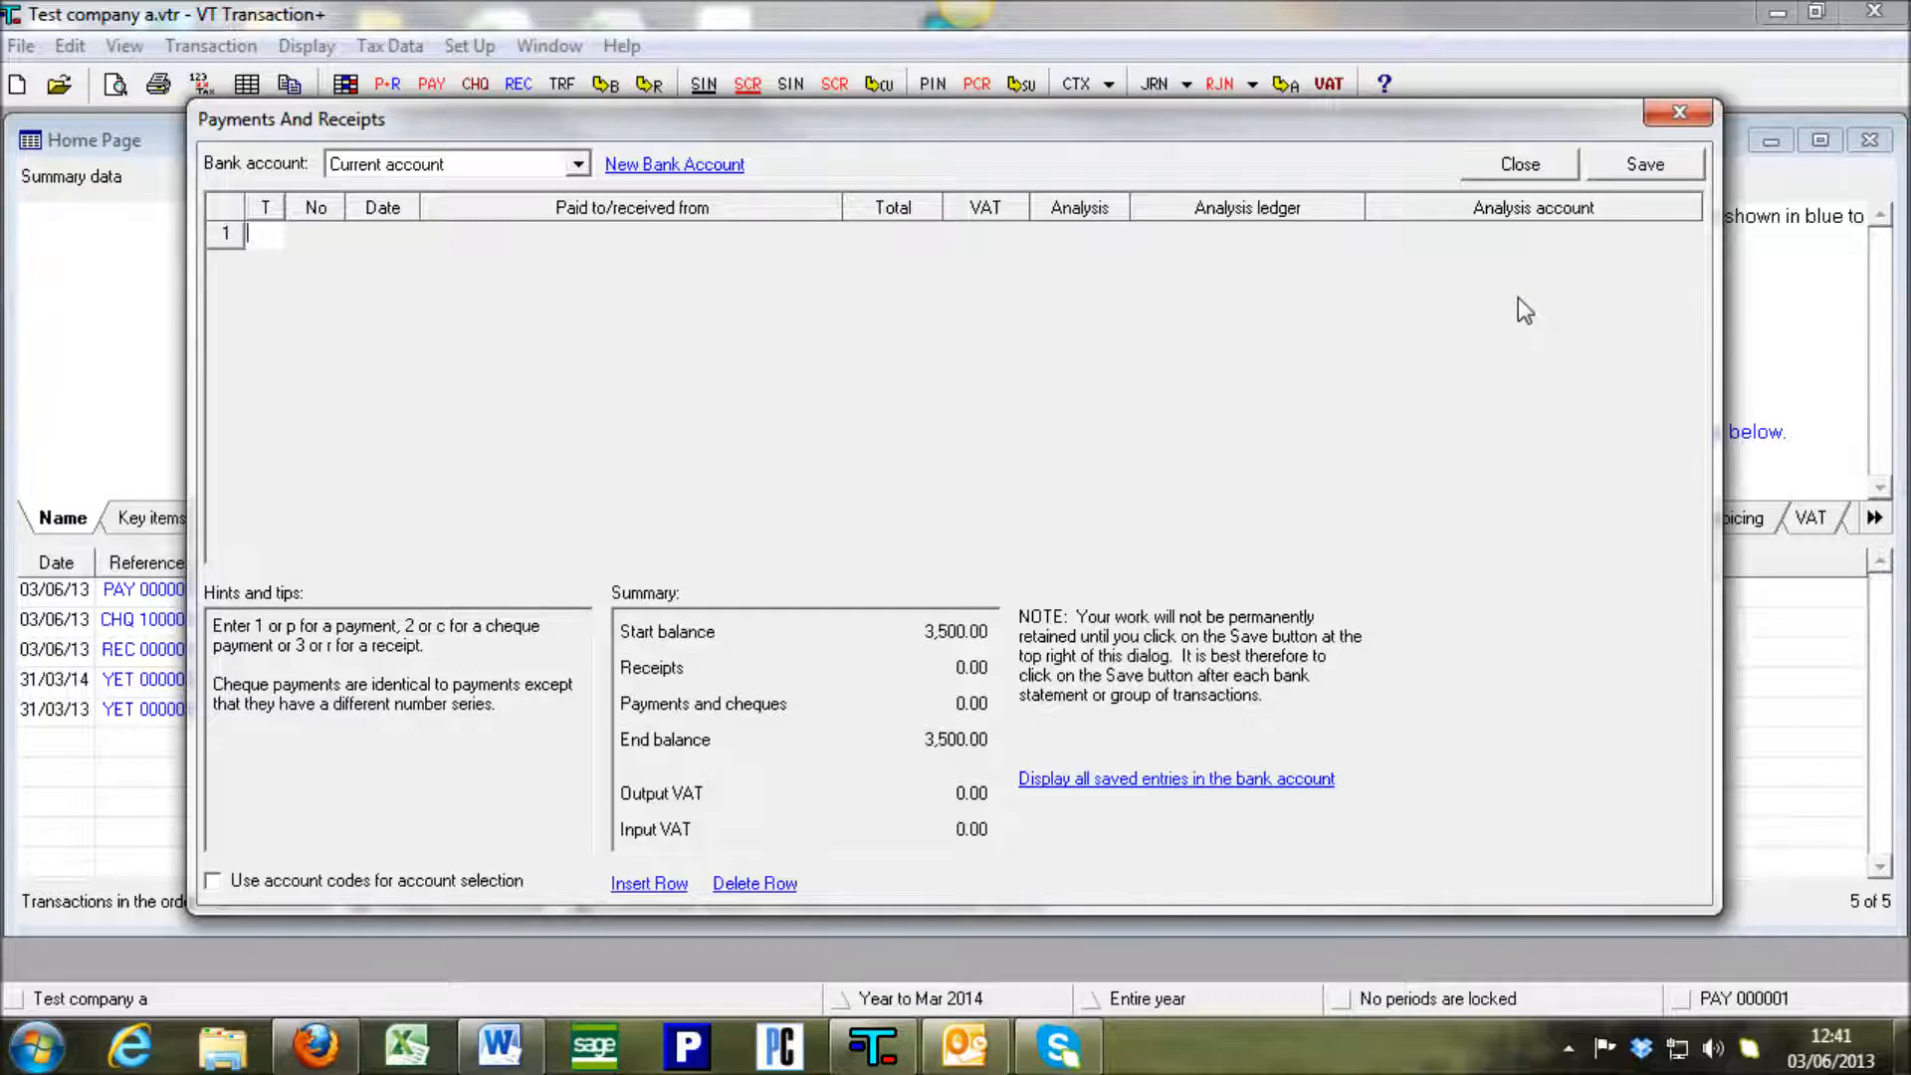
Start a cheque payment with the suggested number and date, picking the previously used payee for the employee's wages.
type("2")
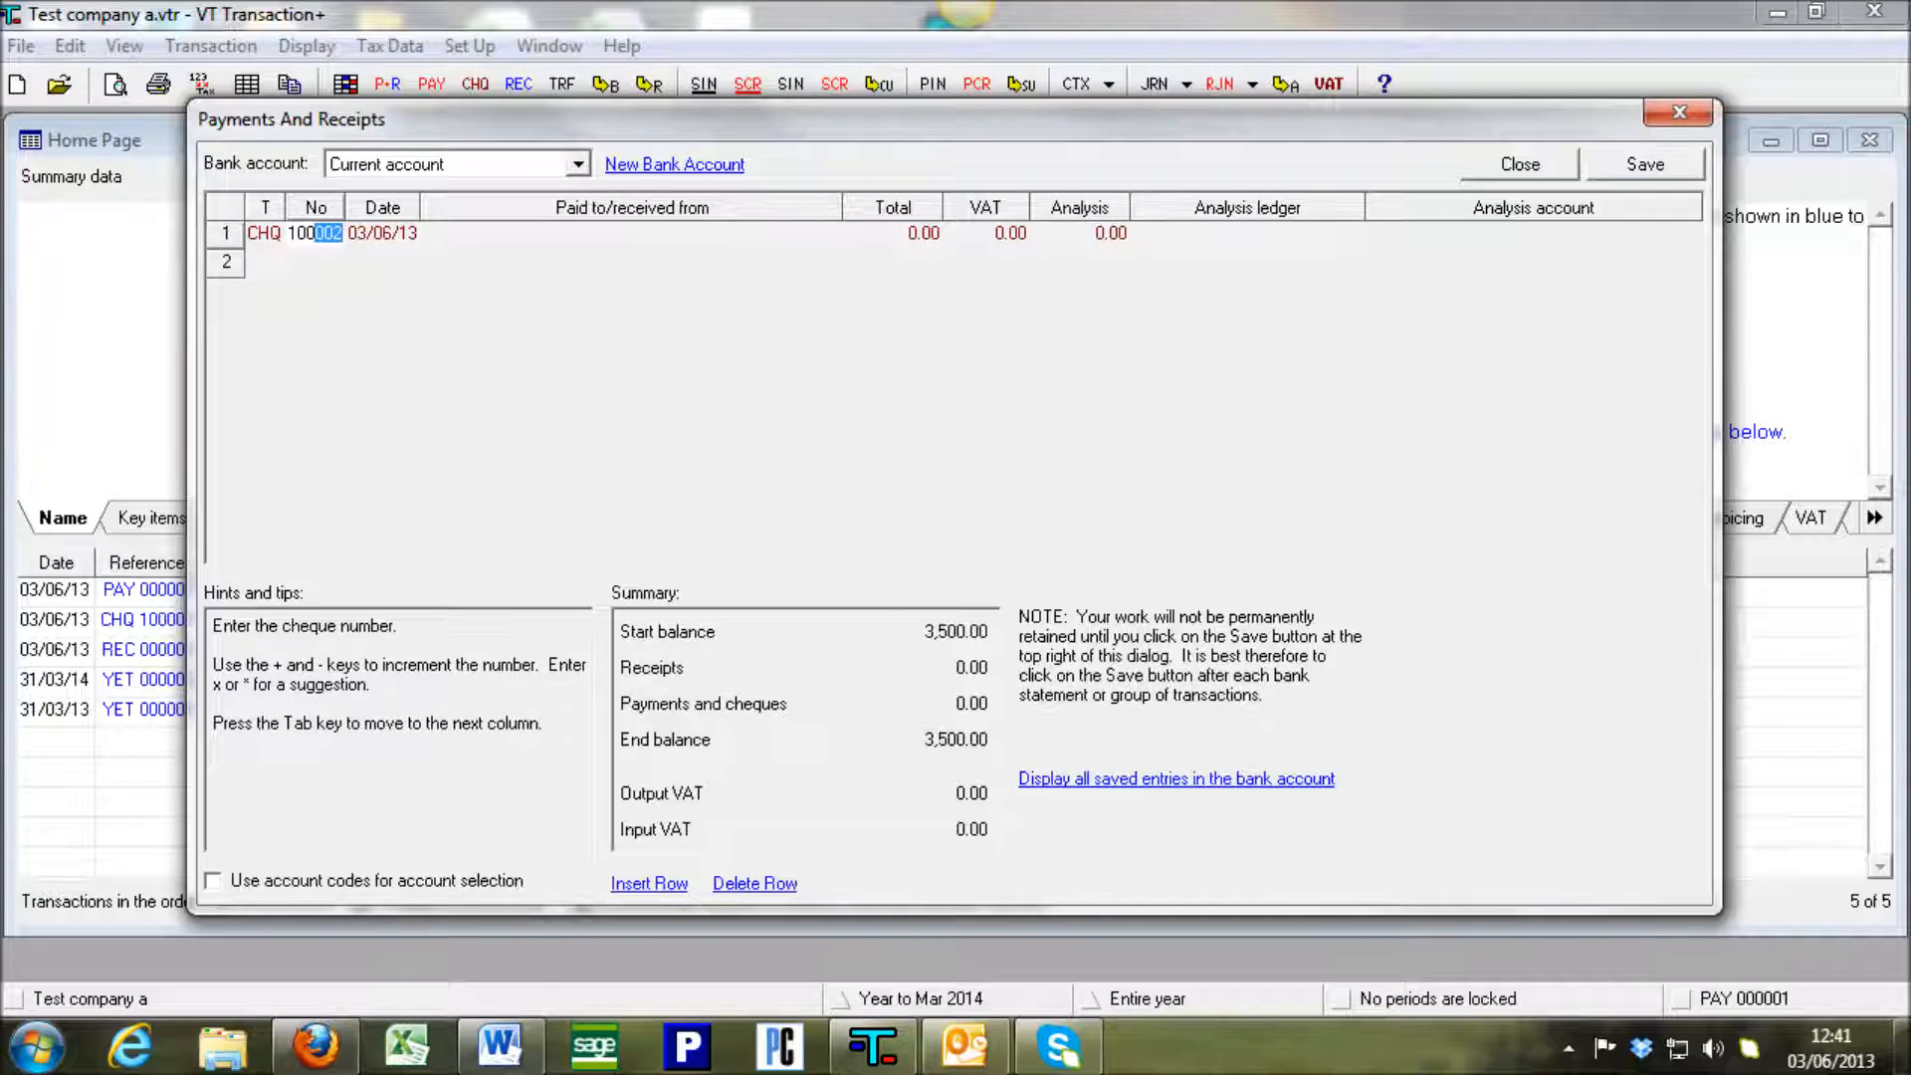
key("Tab")
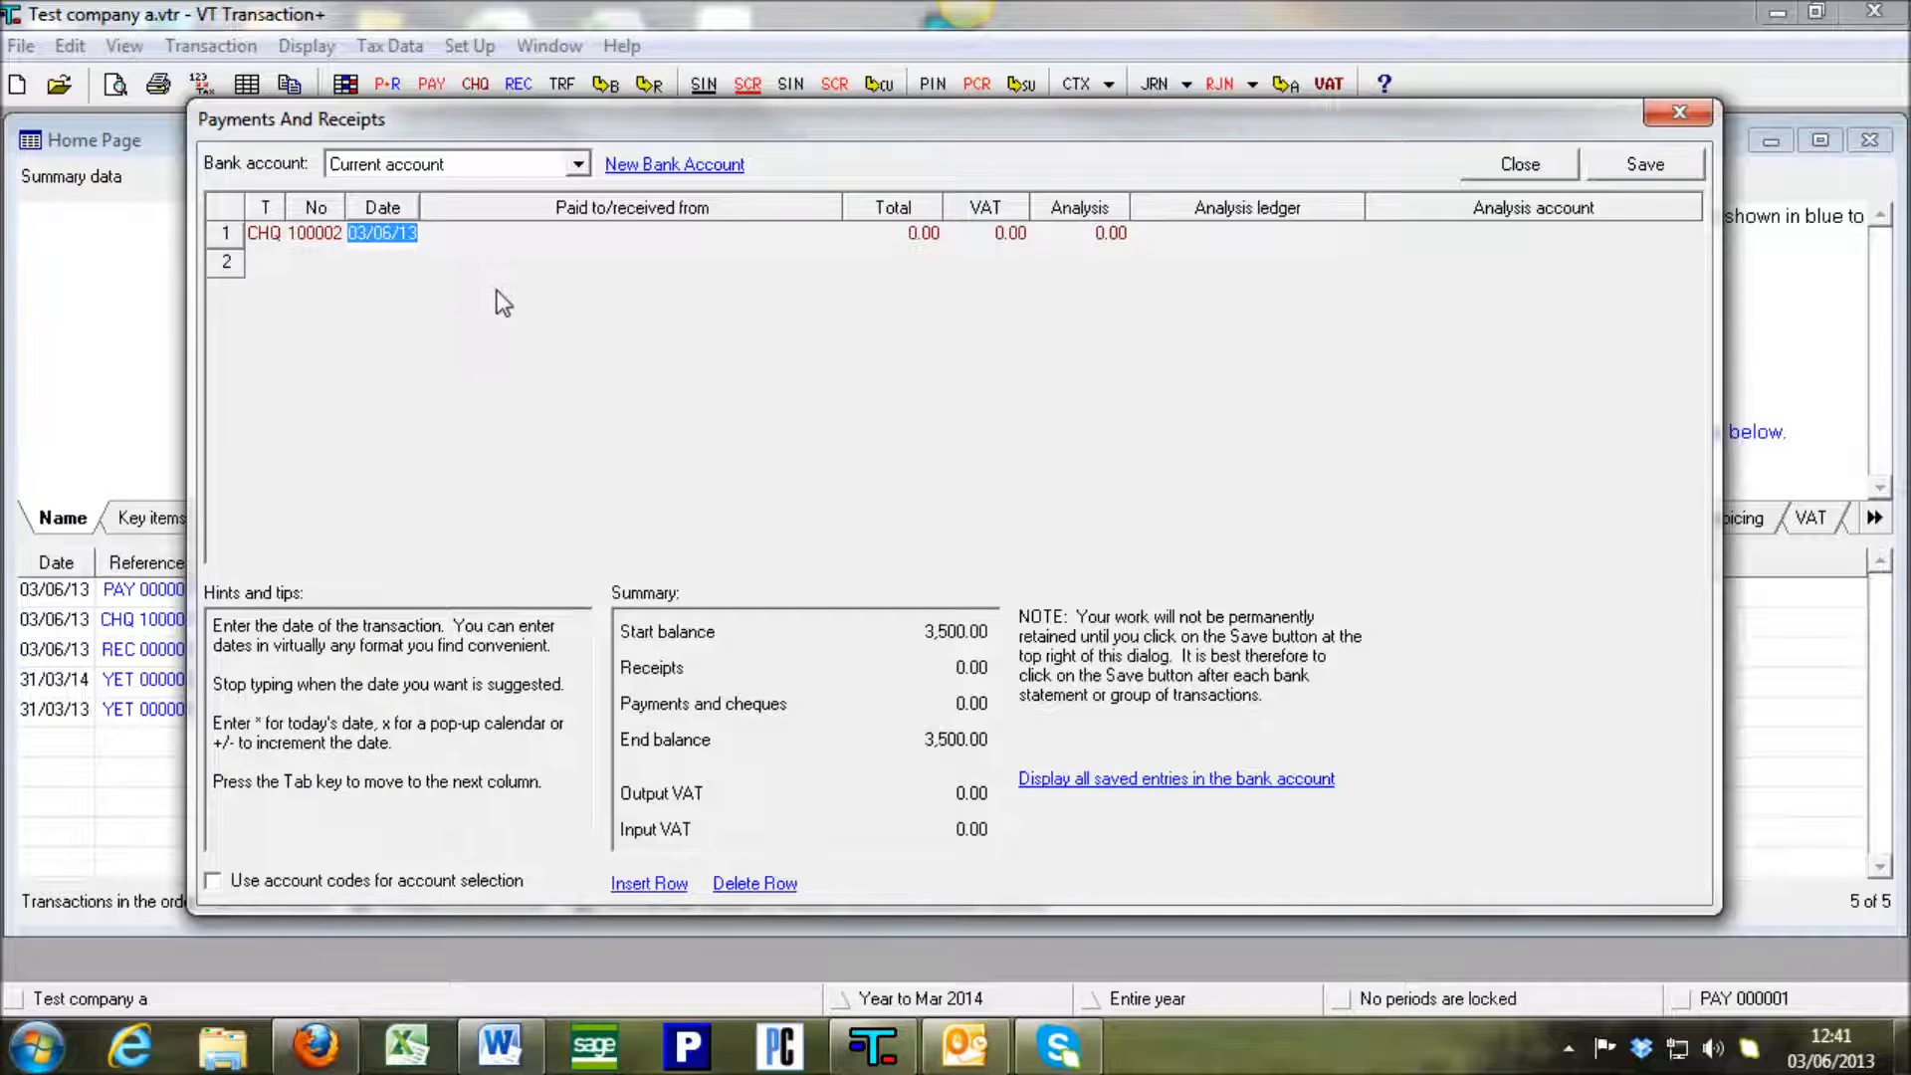
key("Tab")
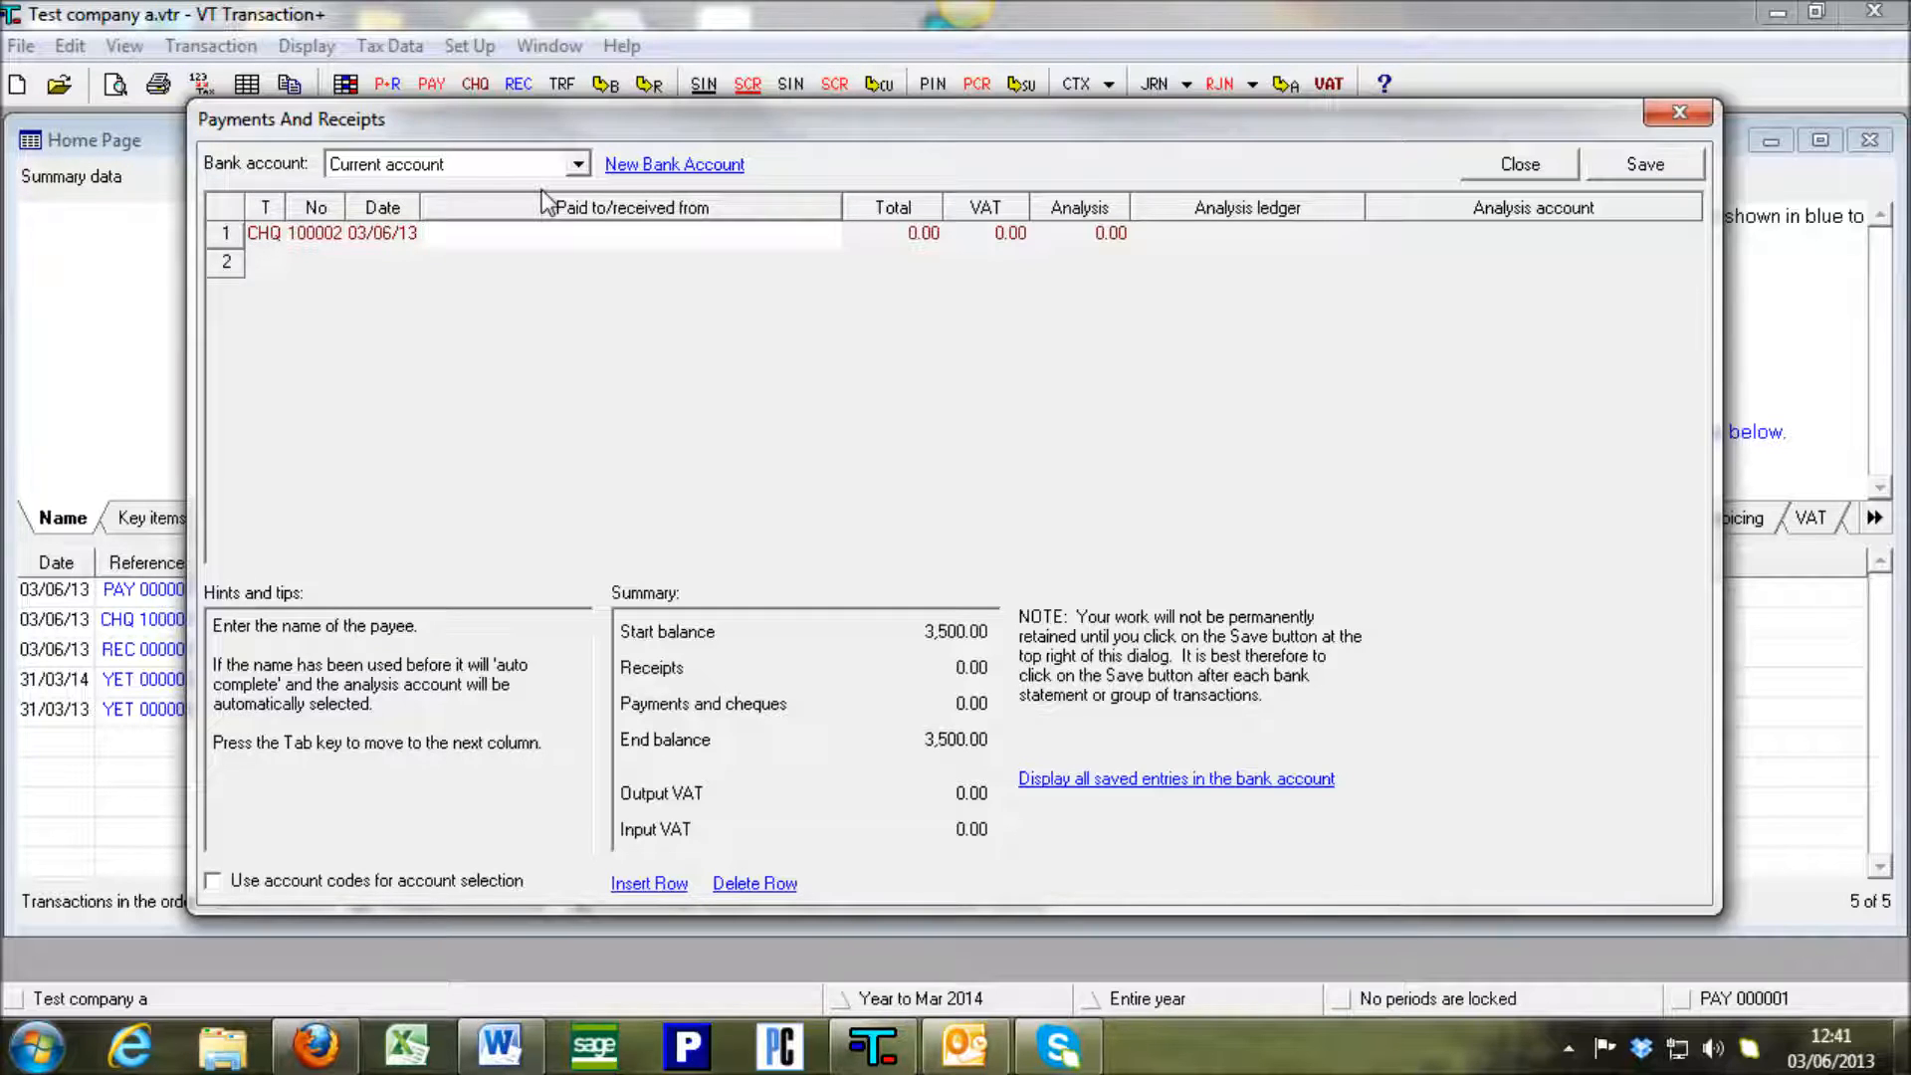
type("Mr Smith")
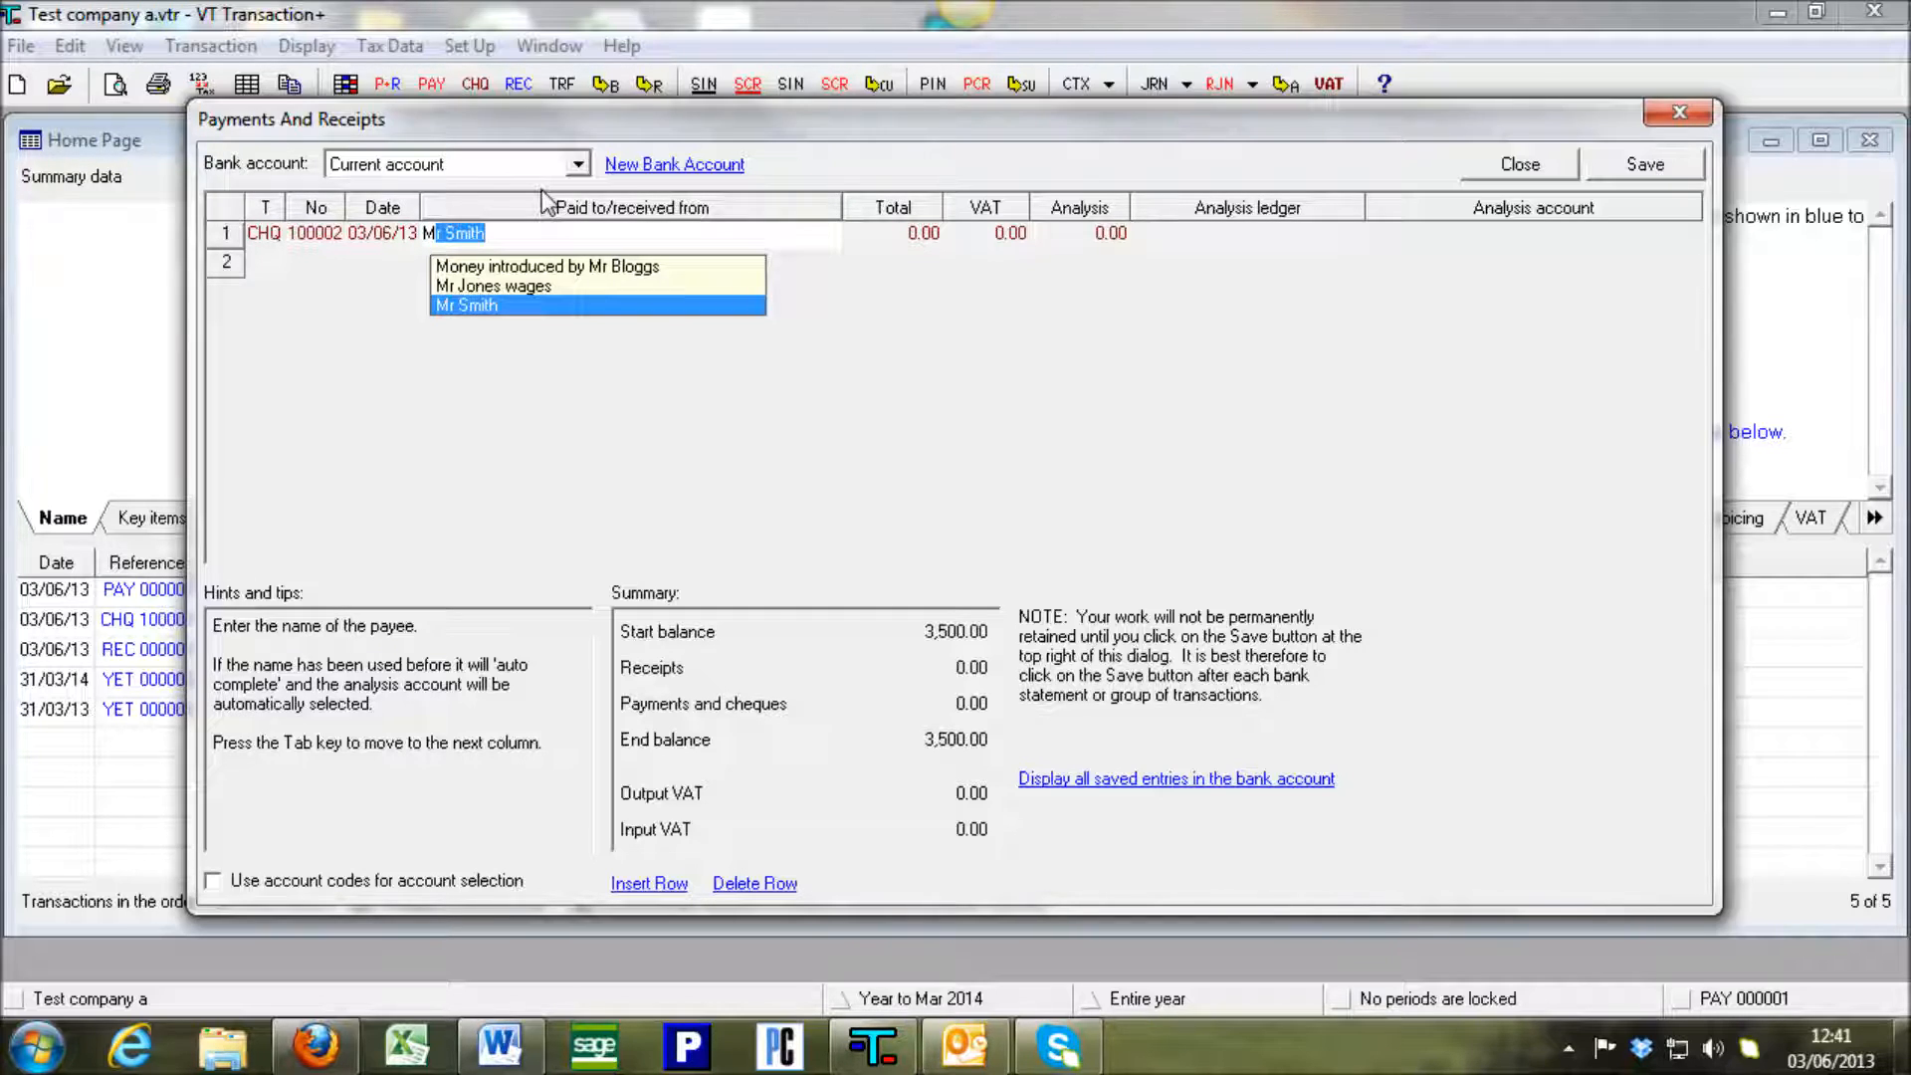
key("Up")
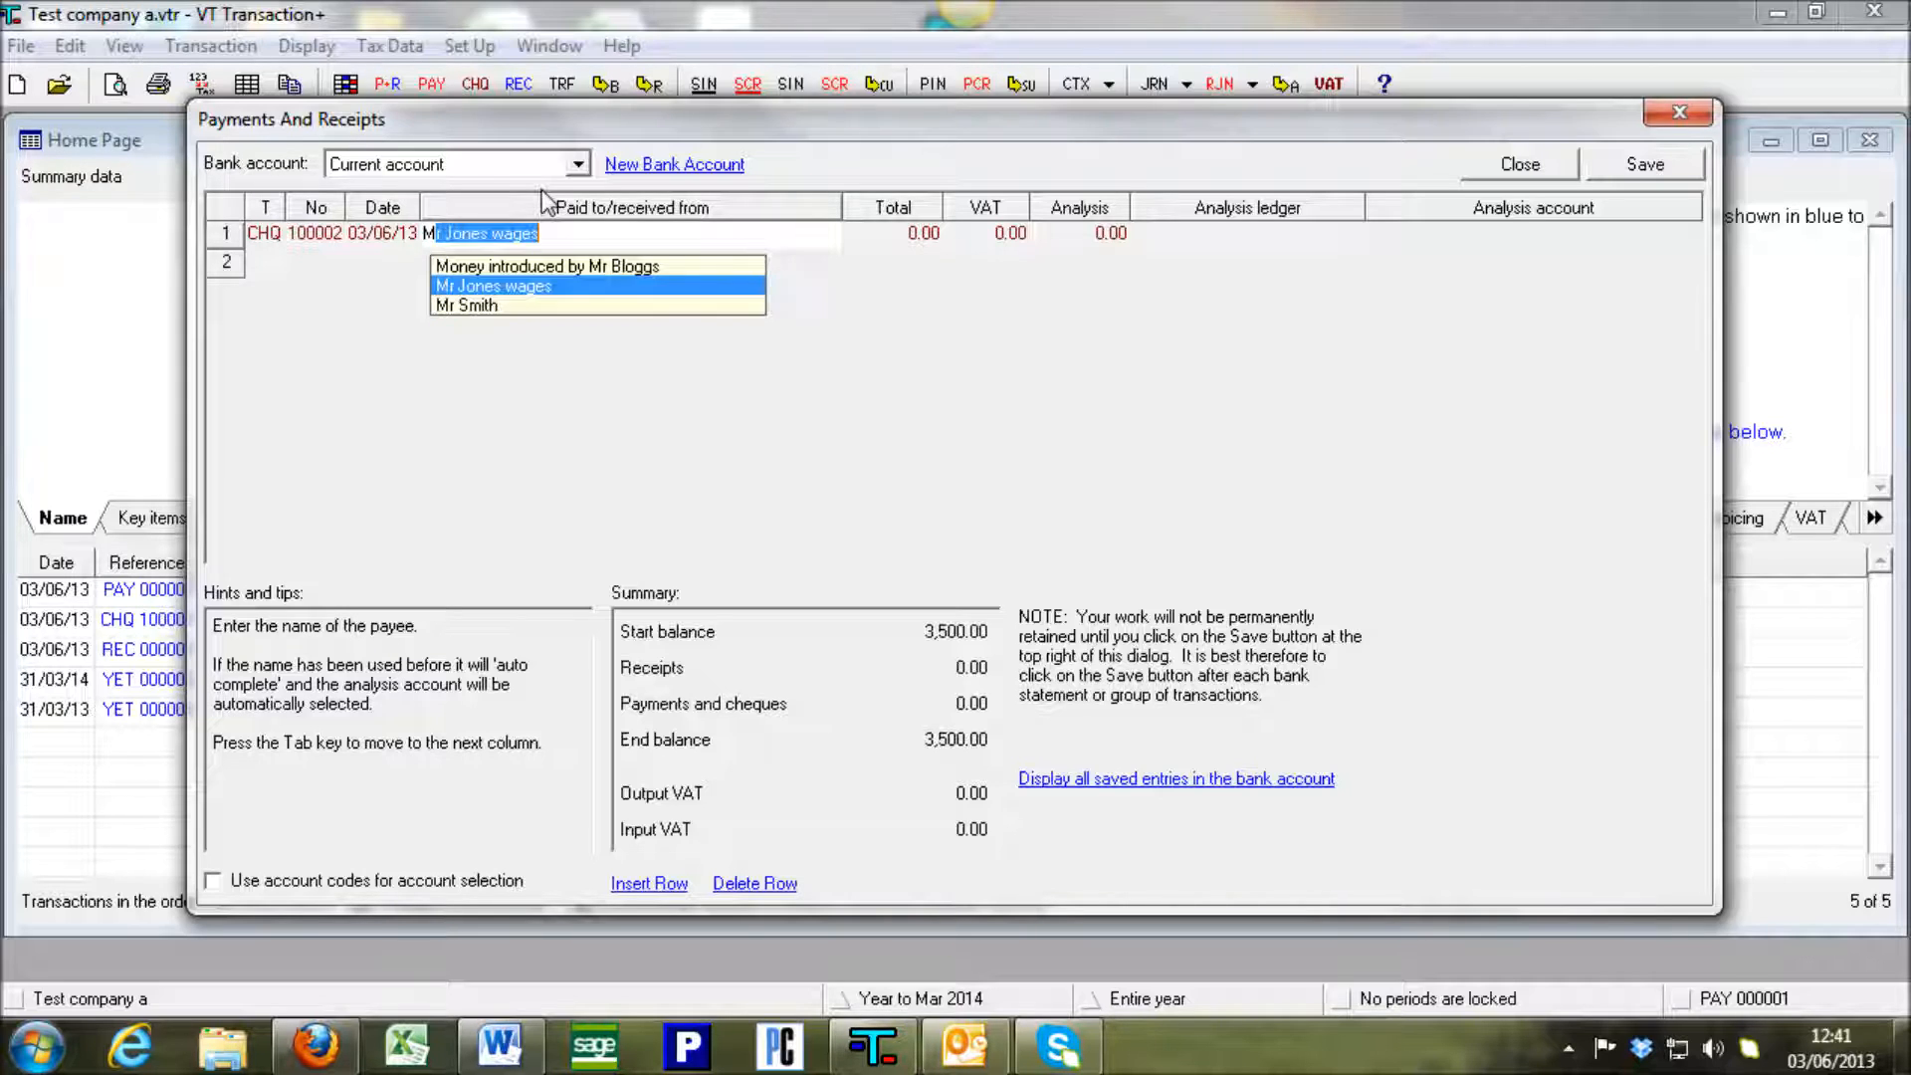
key("Tab")
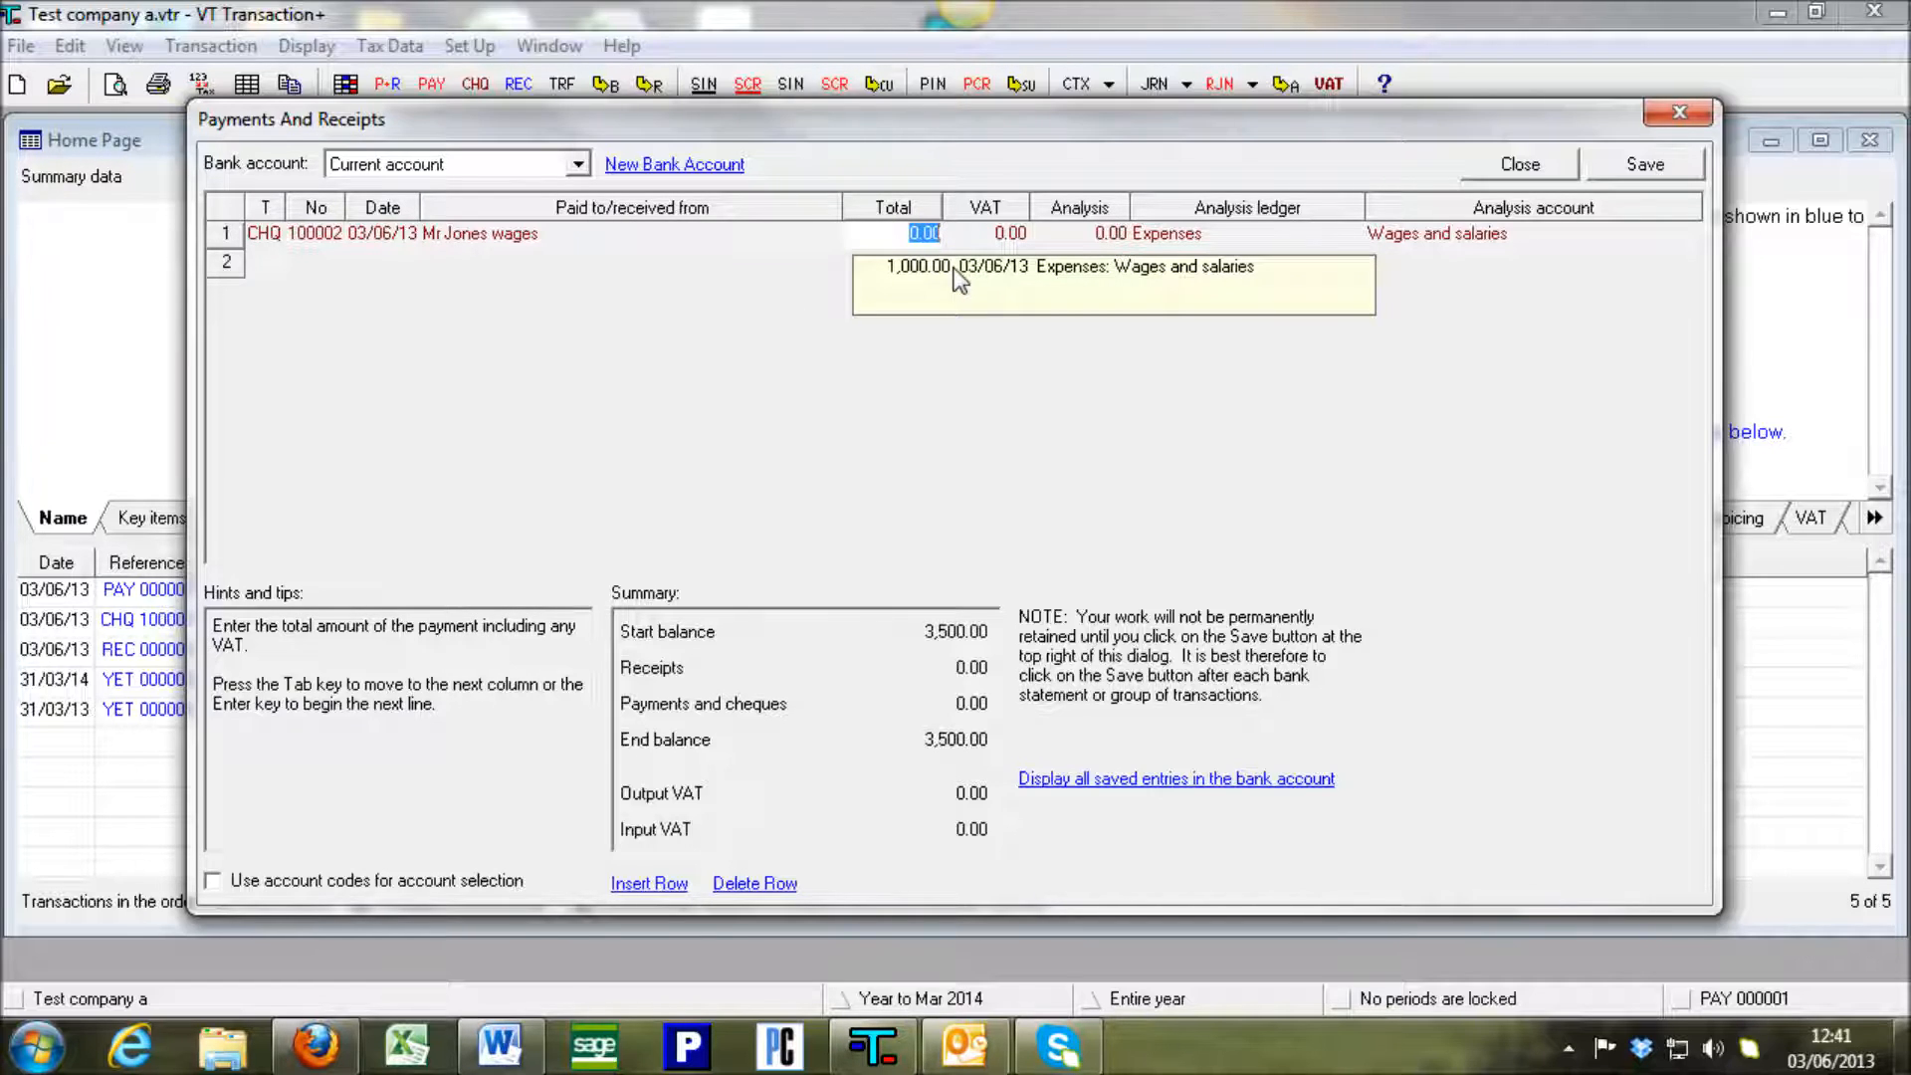
Set the wages cheque's total to 500 with no VAT and accept Expenses and Wages and salaries as its analysis.
type("500")
key("Tab")
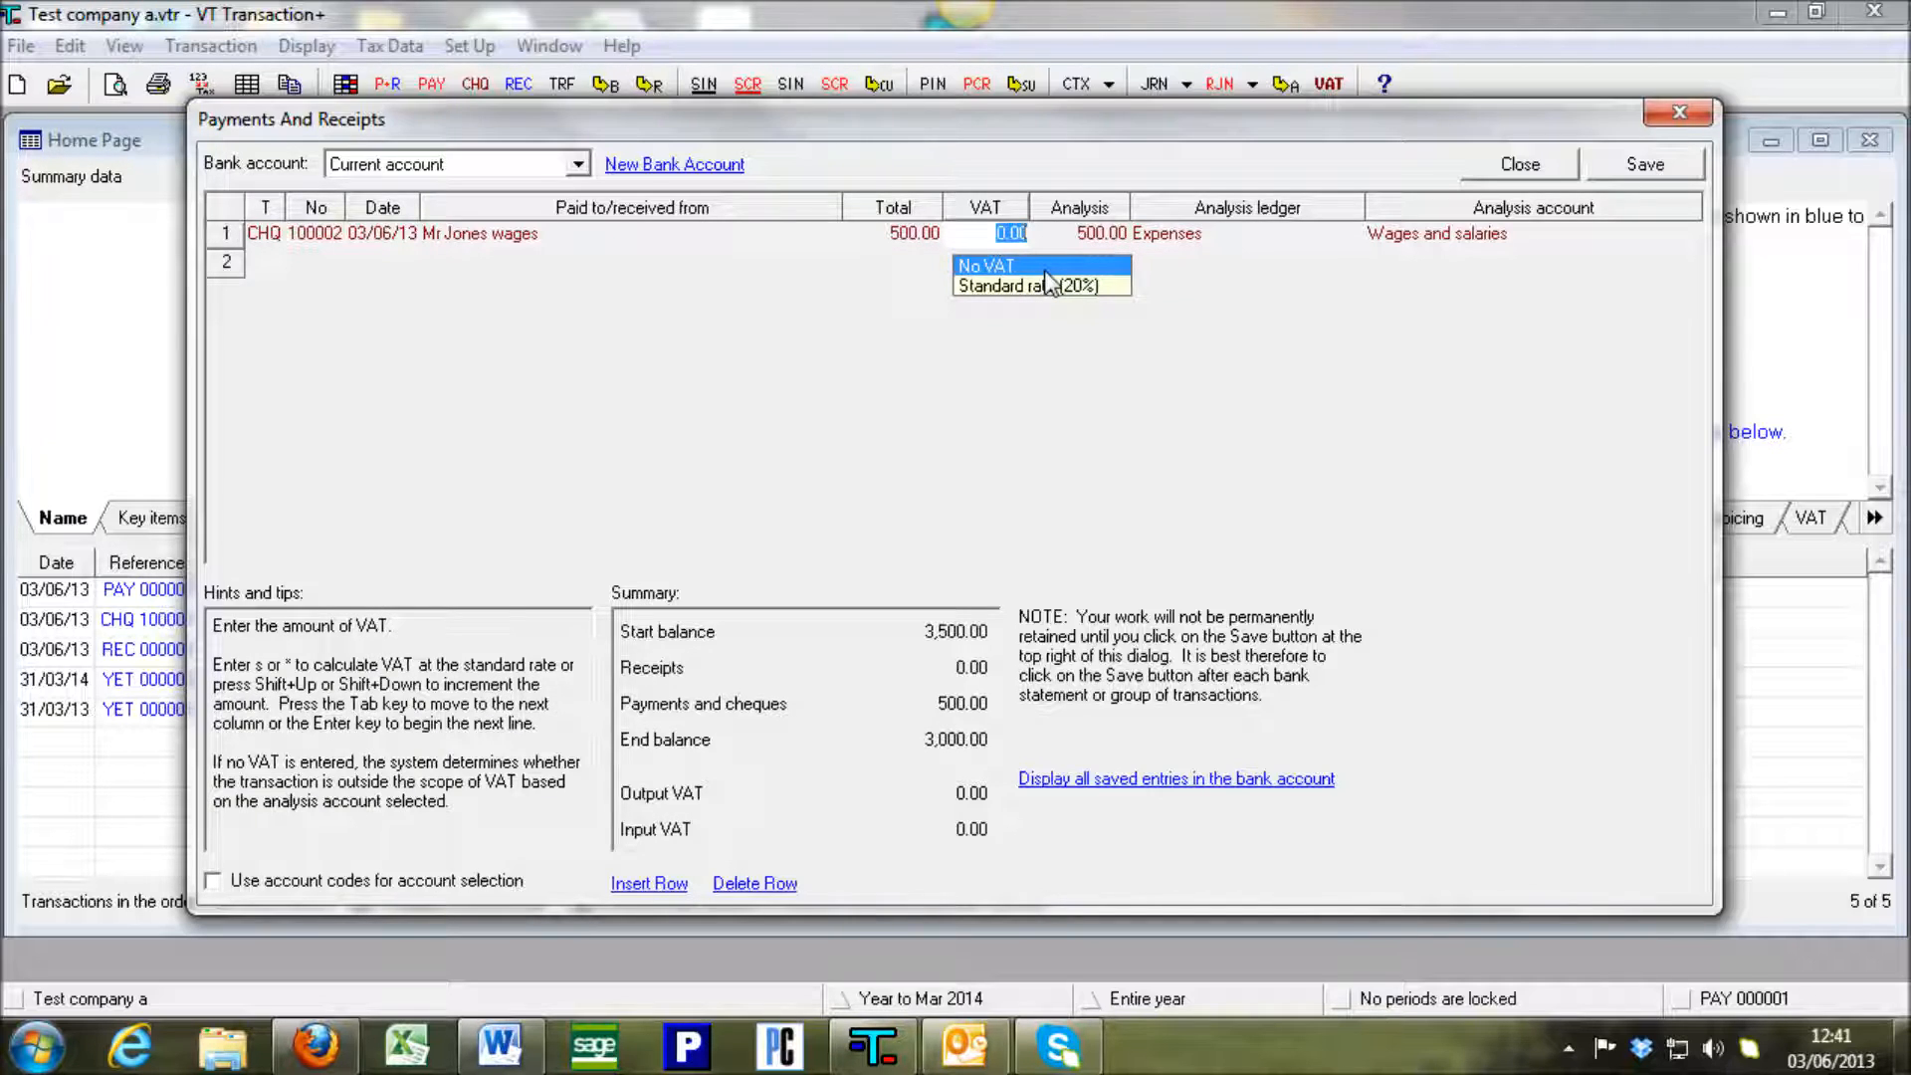
key("Tab")
key("Tab")
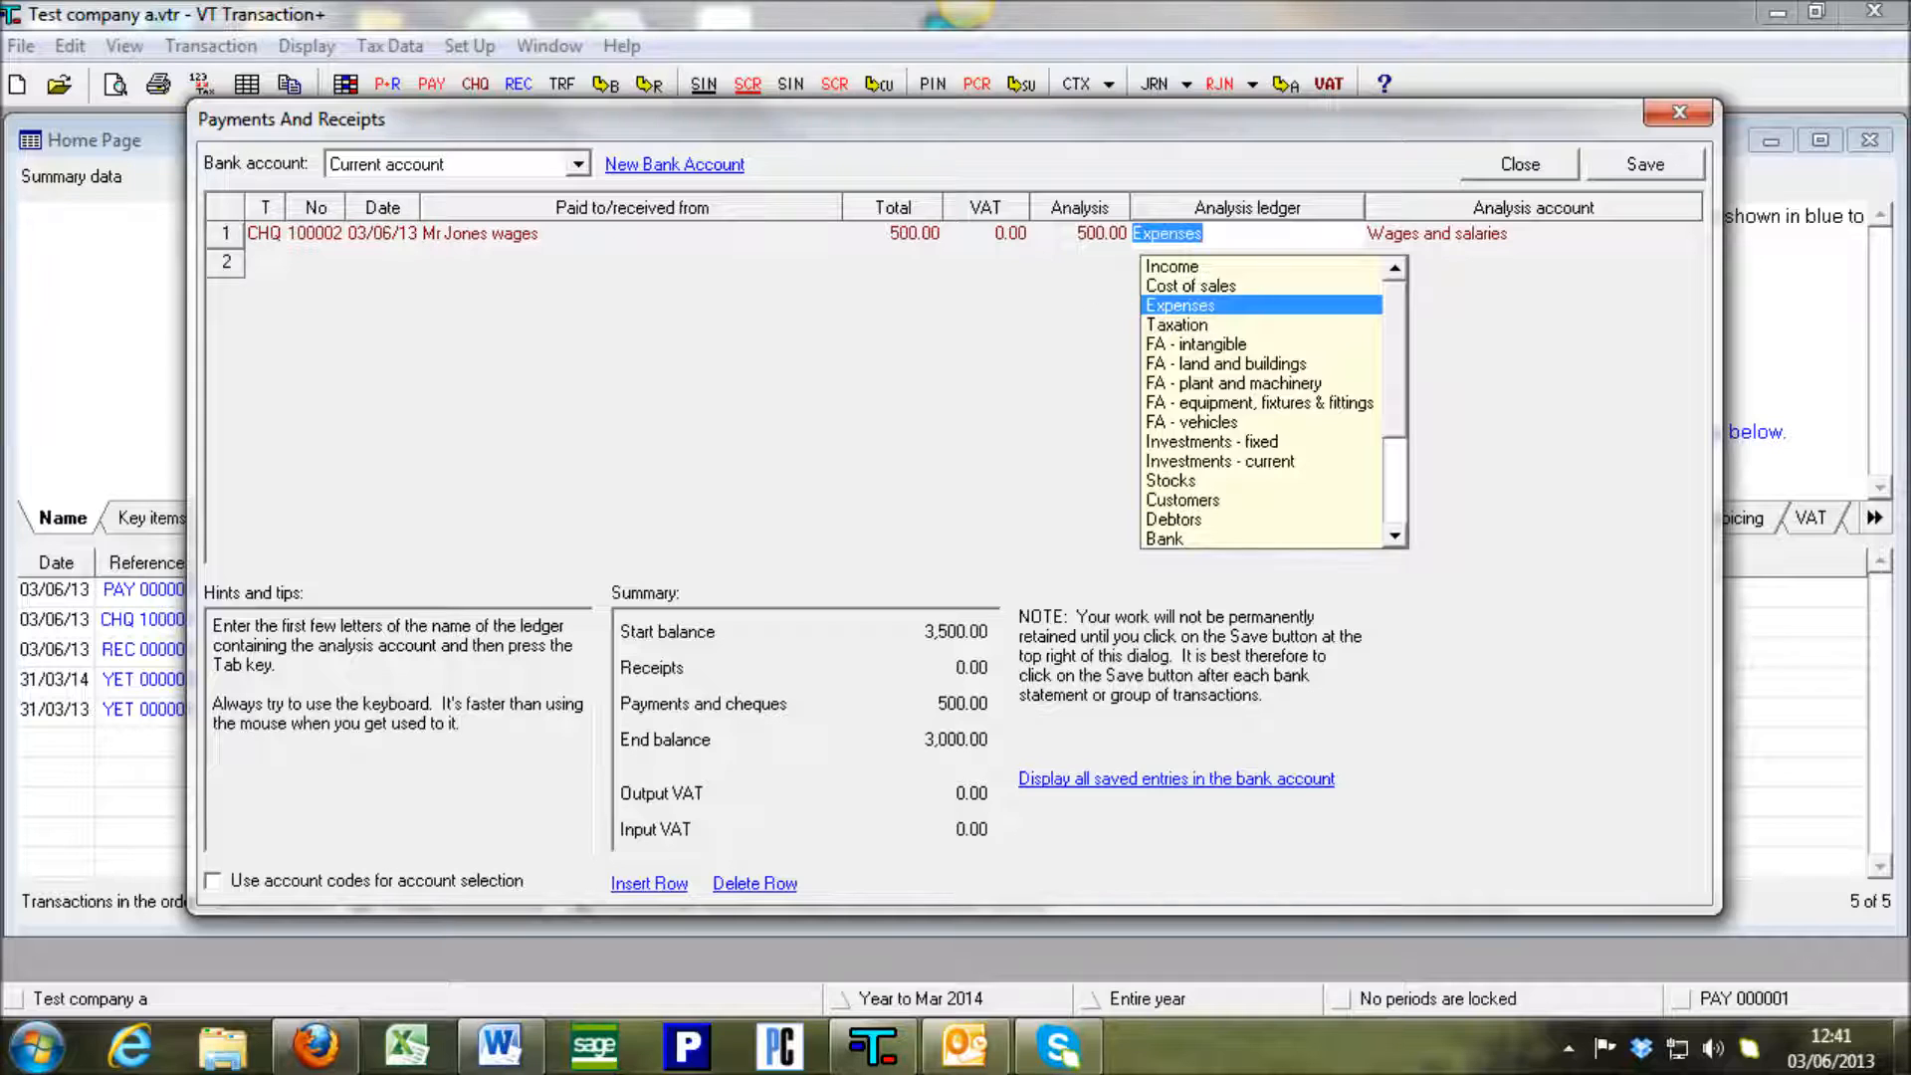
scroll(1395, 317, "down", 3)
scroll(1396, 317, "up", 3)
key("Tab")
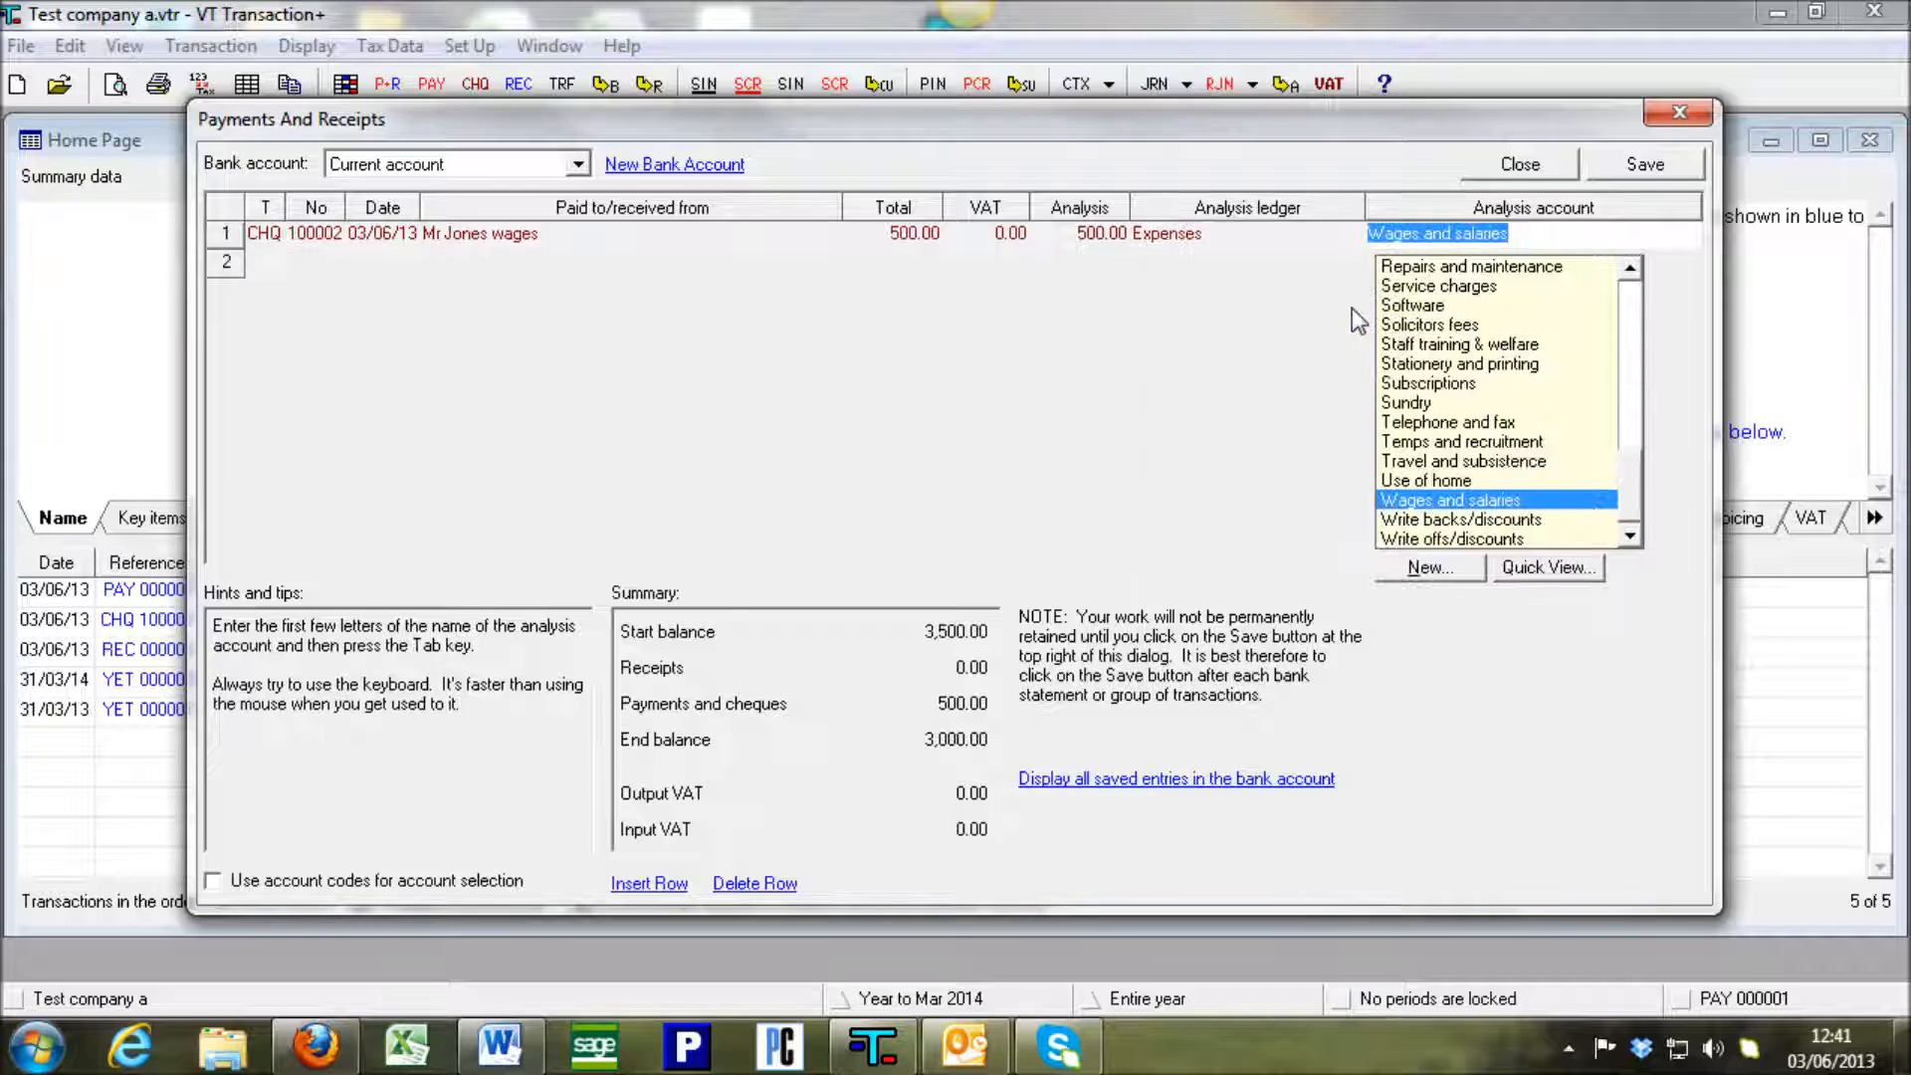
key("Tab")
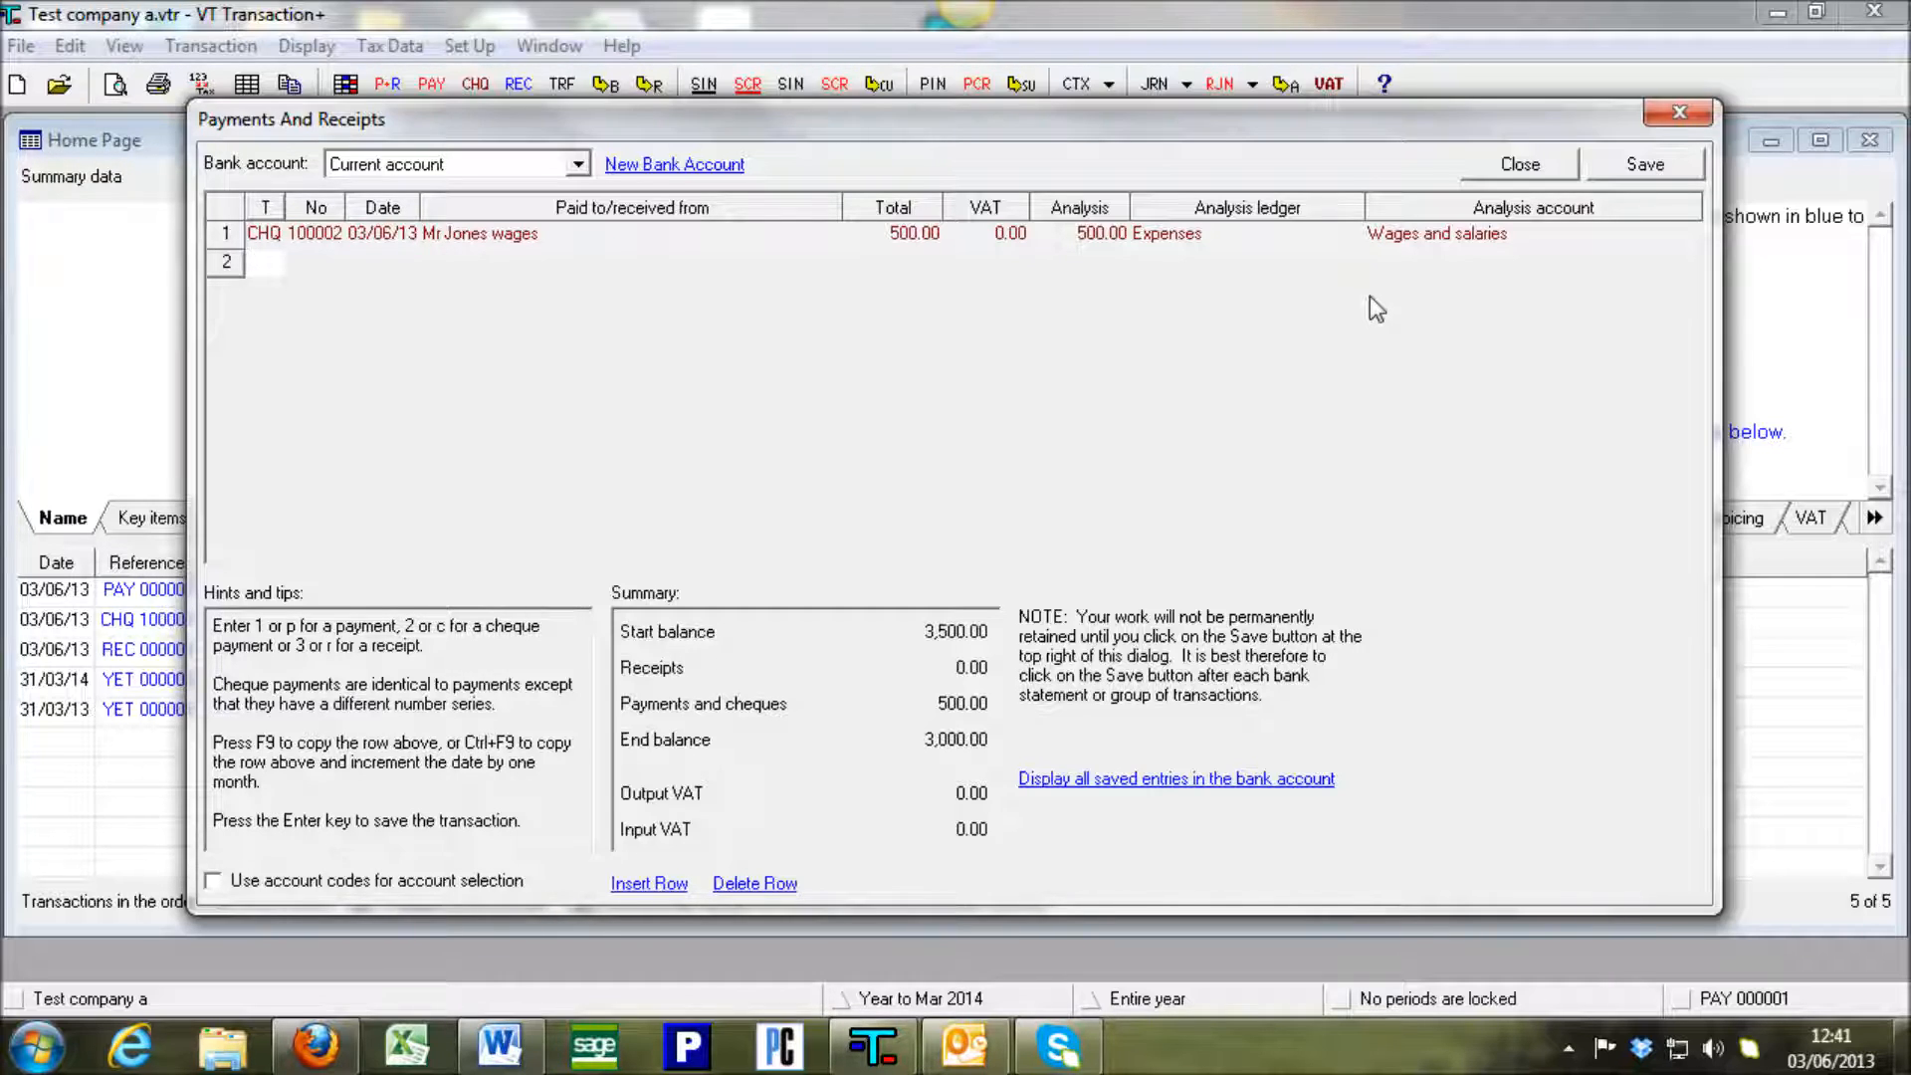
Add a payment on the second row with the suggested number and date, copying the payee from the row above.
type("p")
key("Tab")
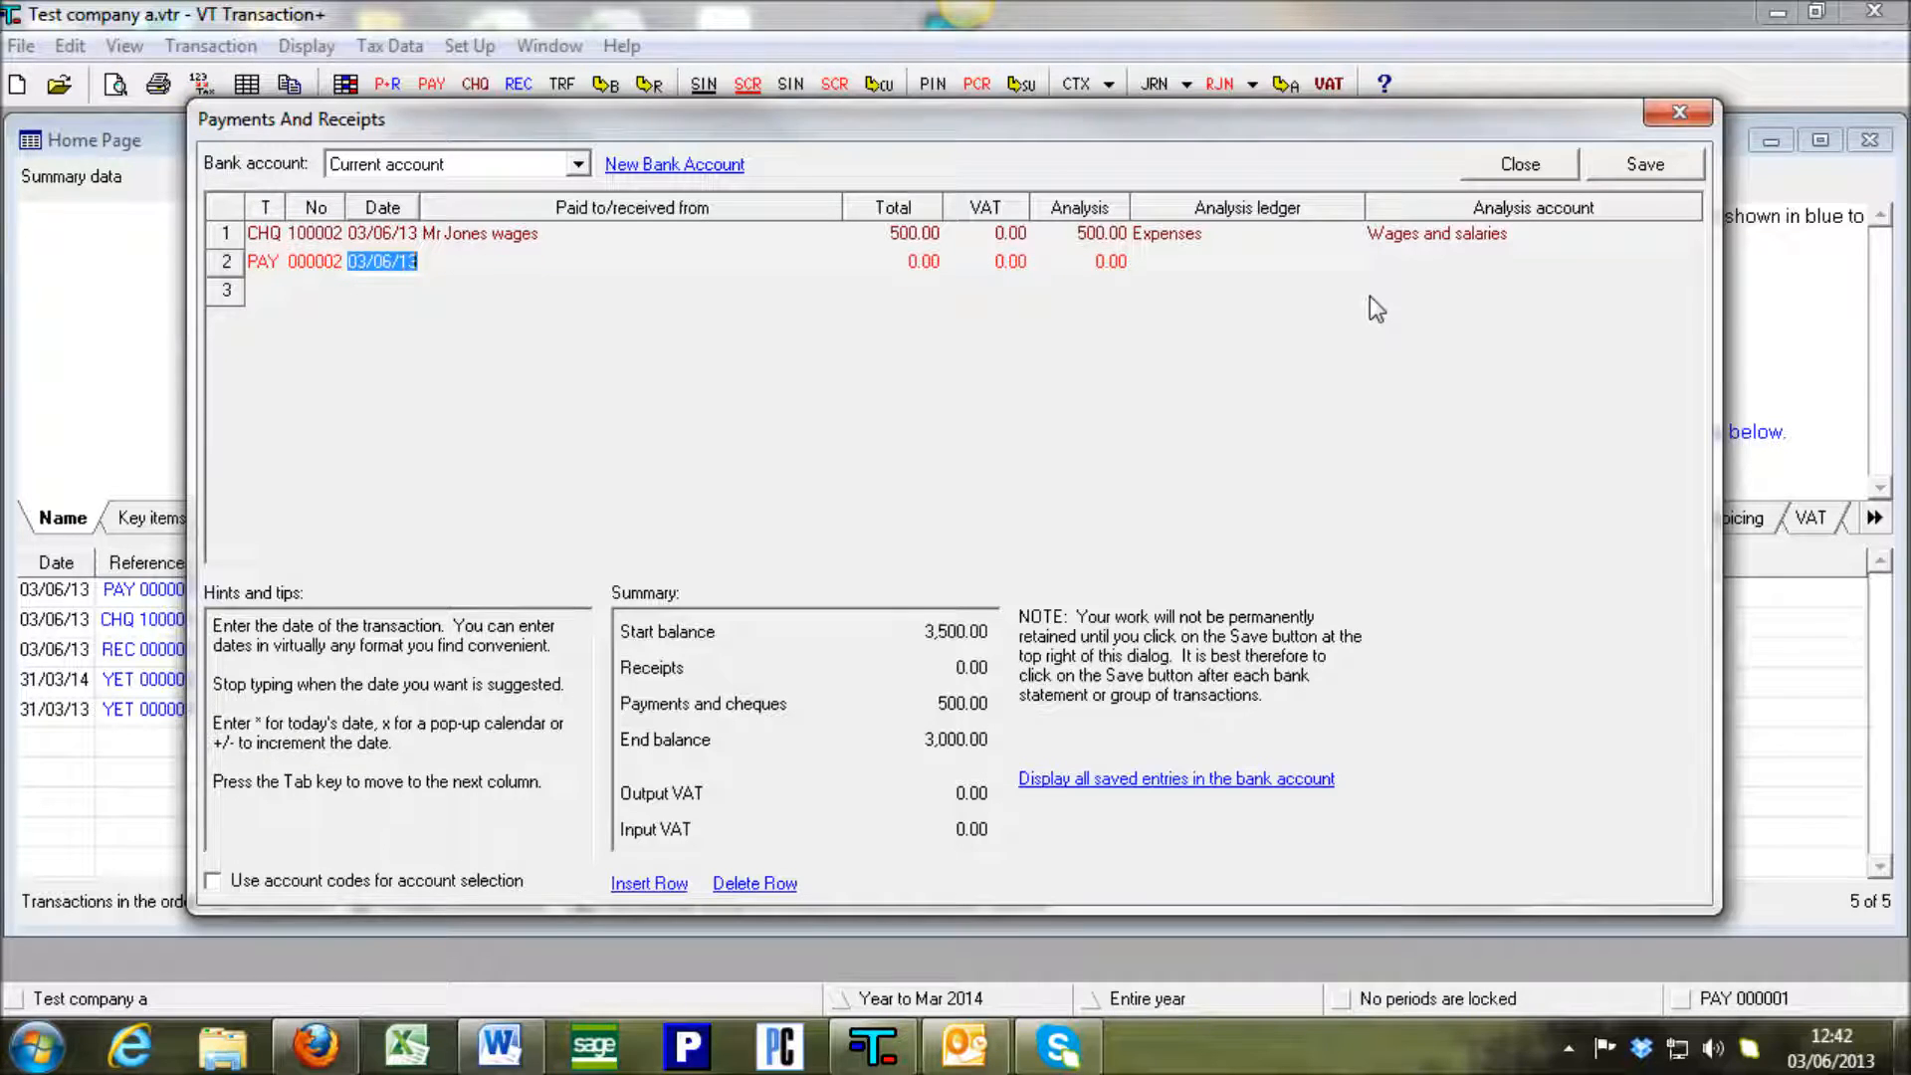
key("Tab")
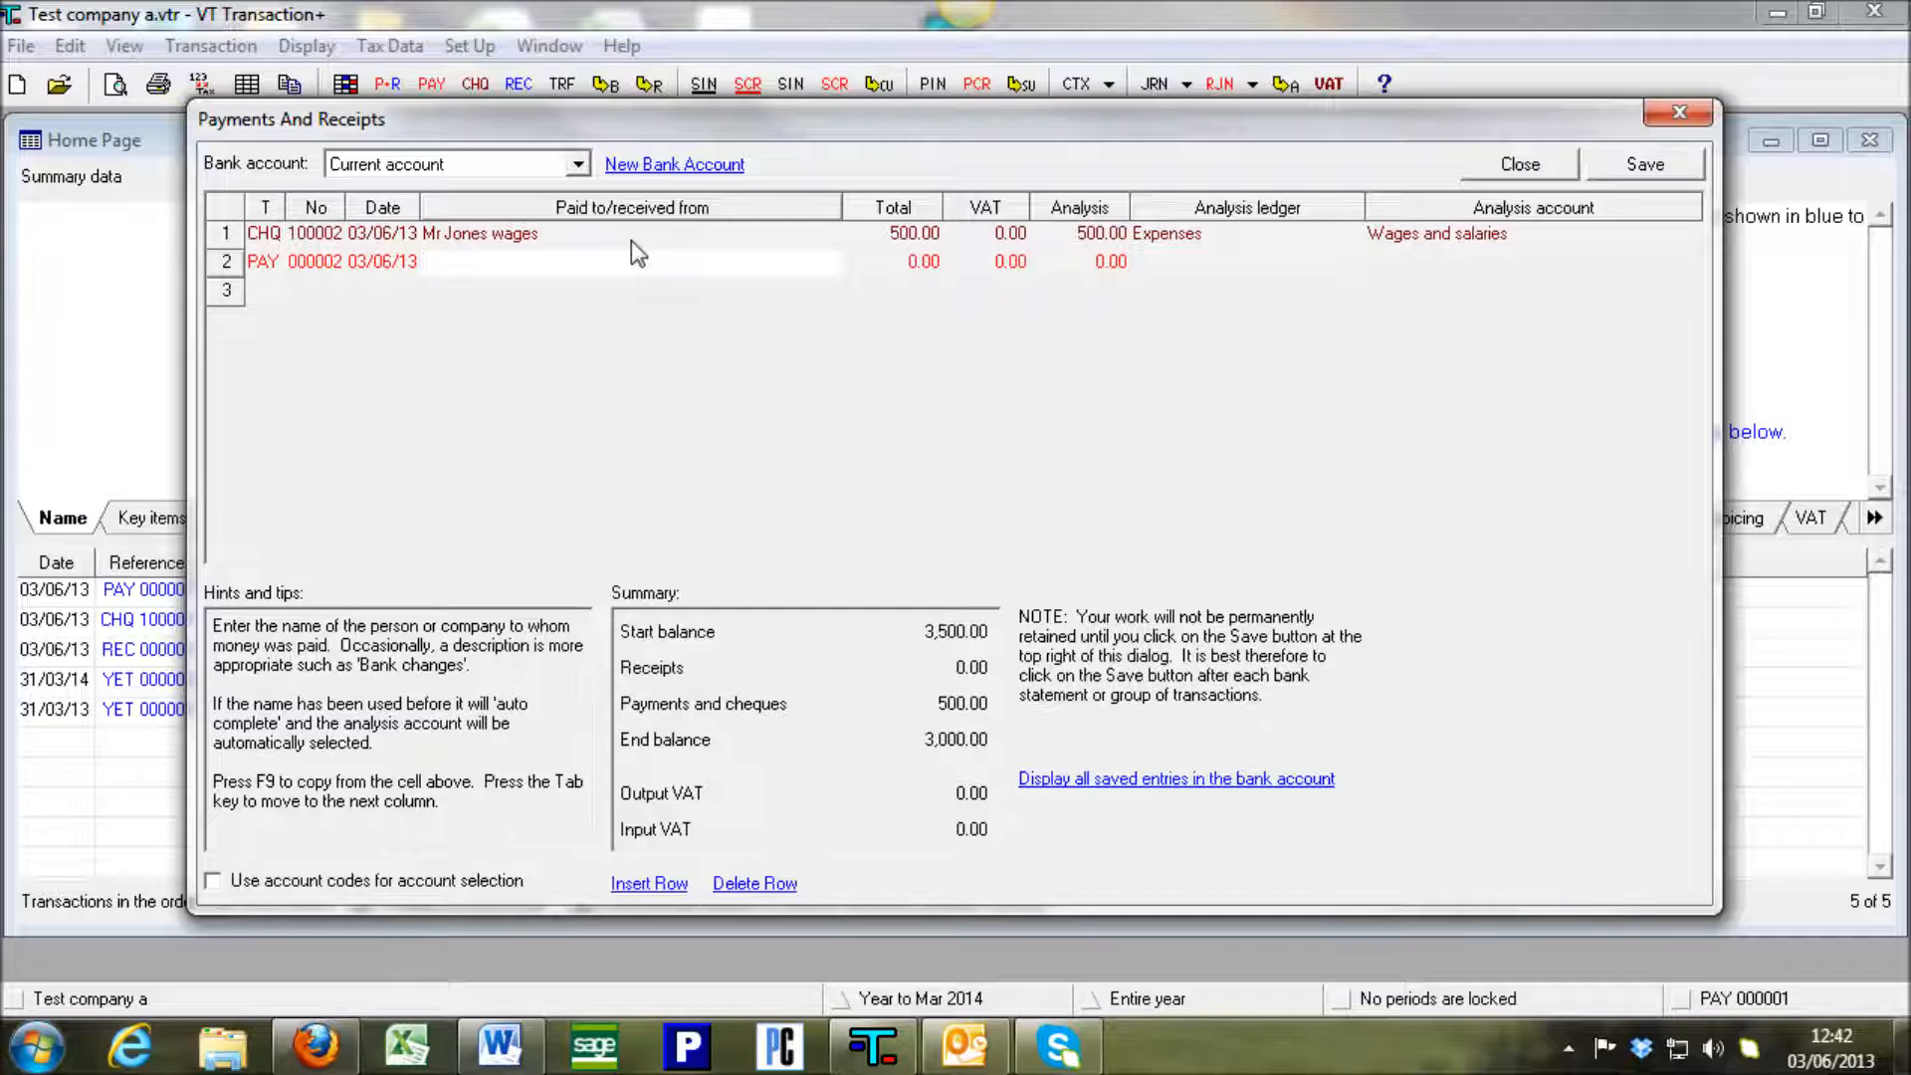
type("Mr Jones wages")
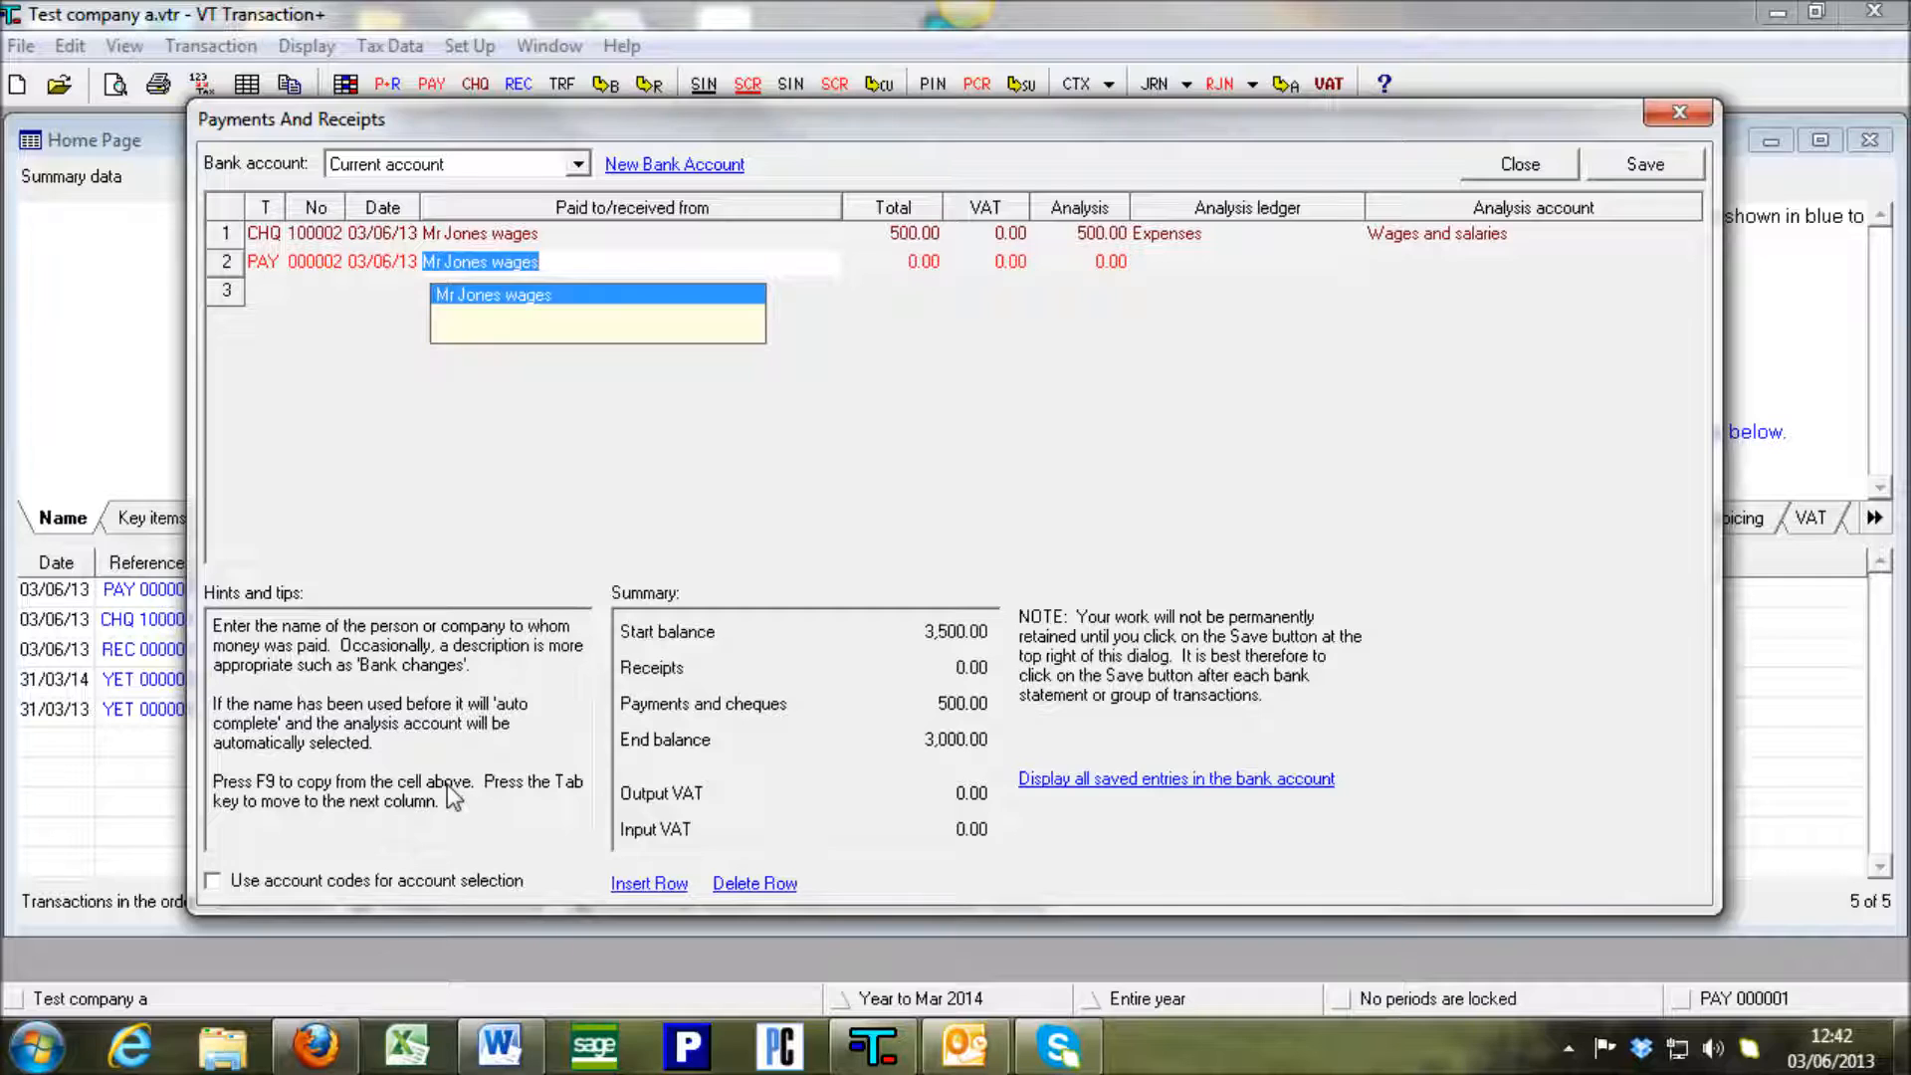
key("Tab")
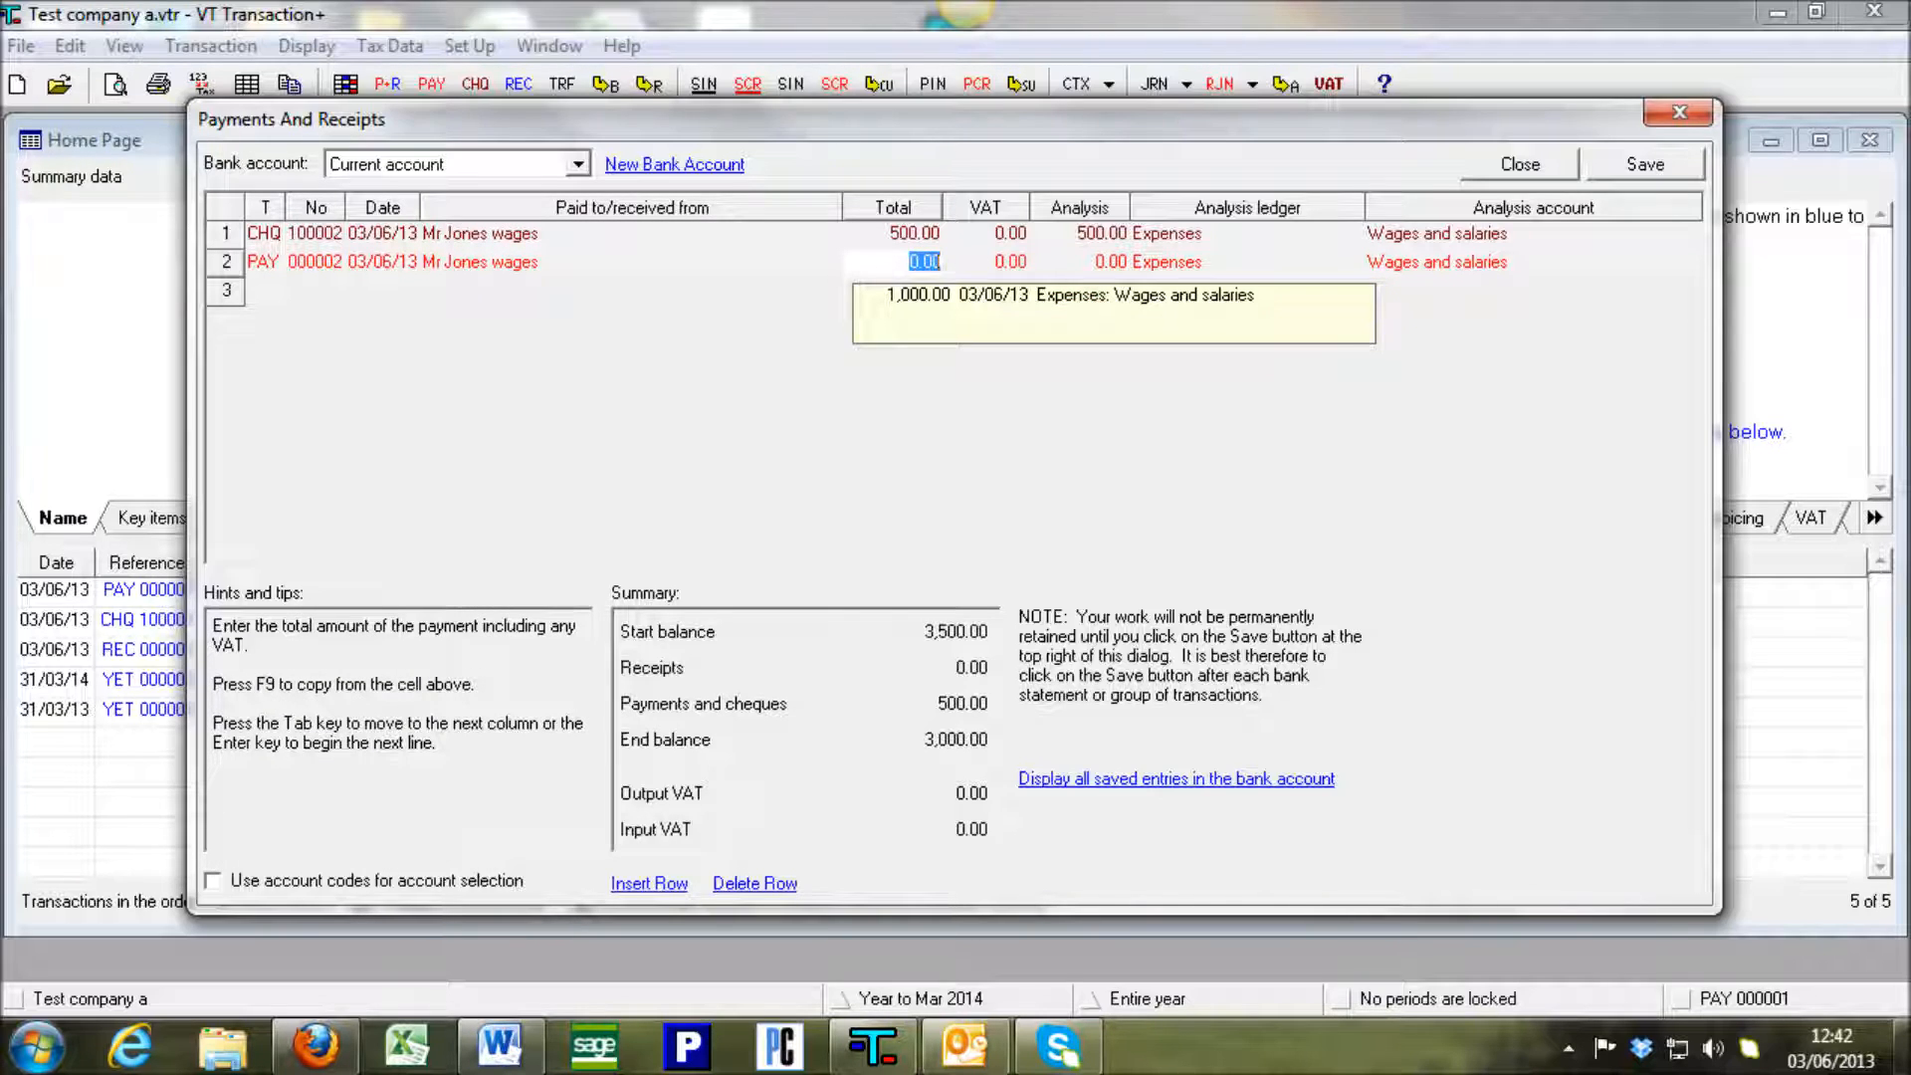
Set the second row's total to 500 with no VAT, accept its Wages and salaries analysis, and save both wages entries.
type("500")
key("Tab")
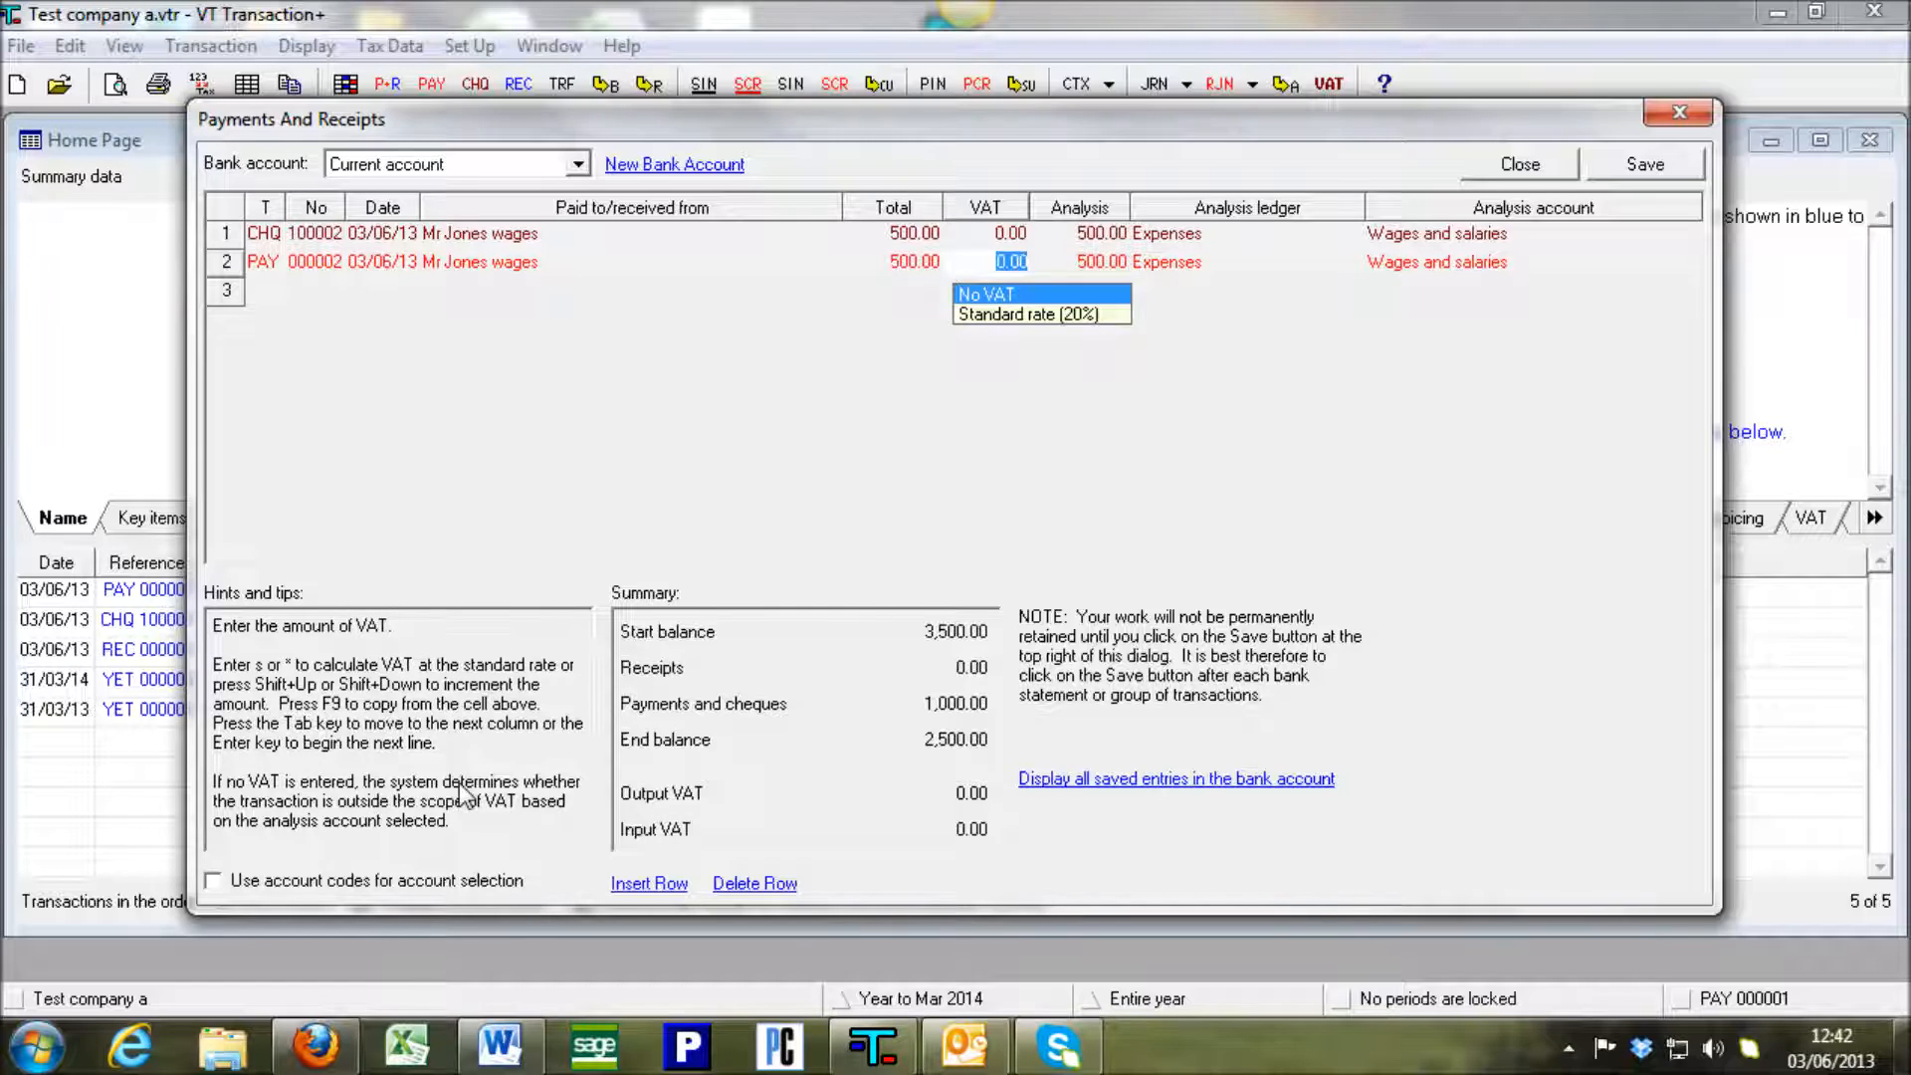
key("Tab")
key("Tab")
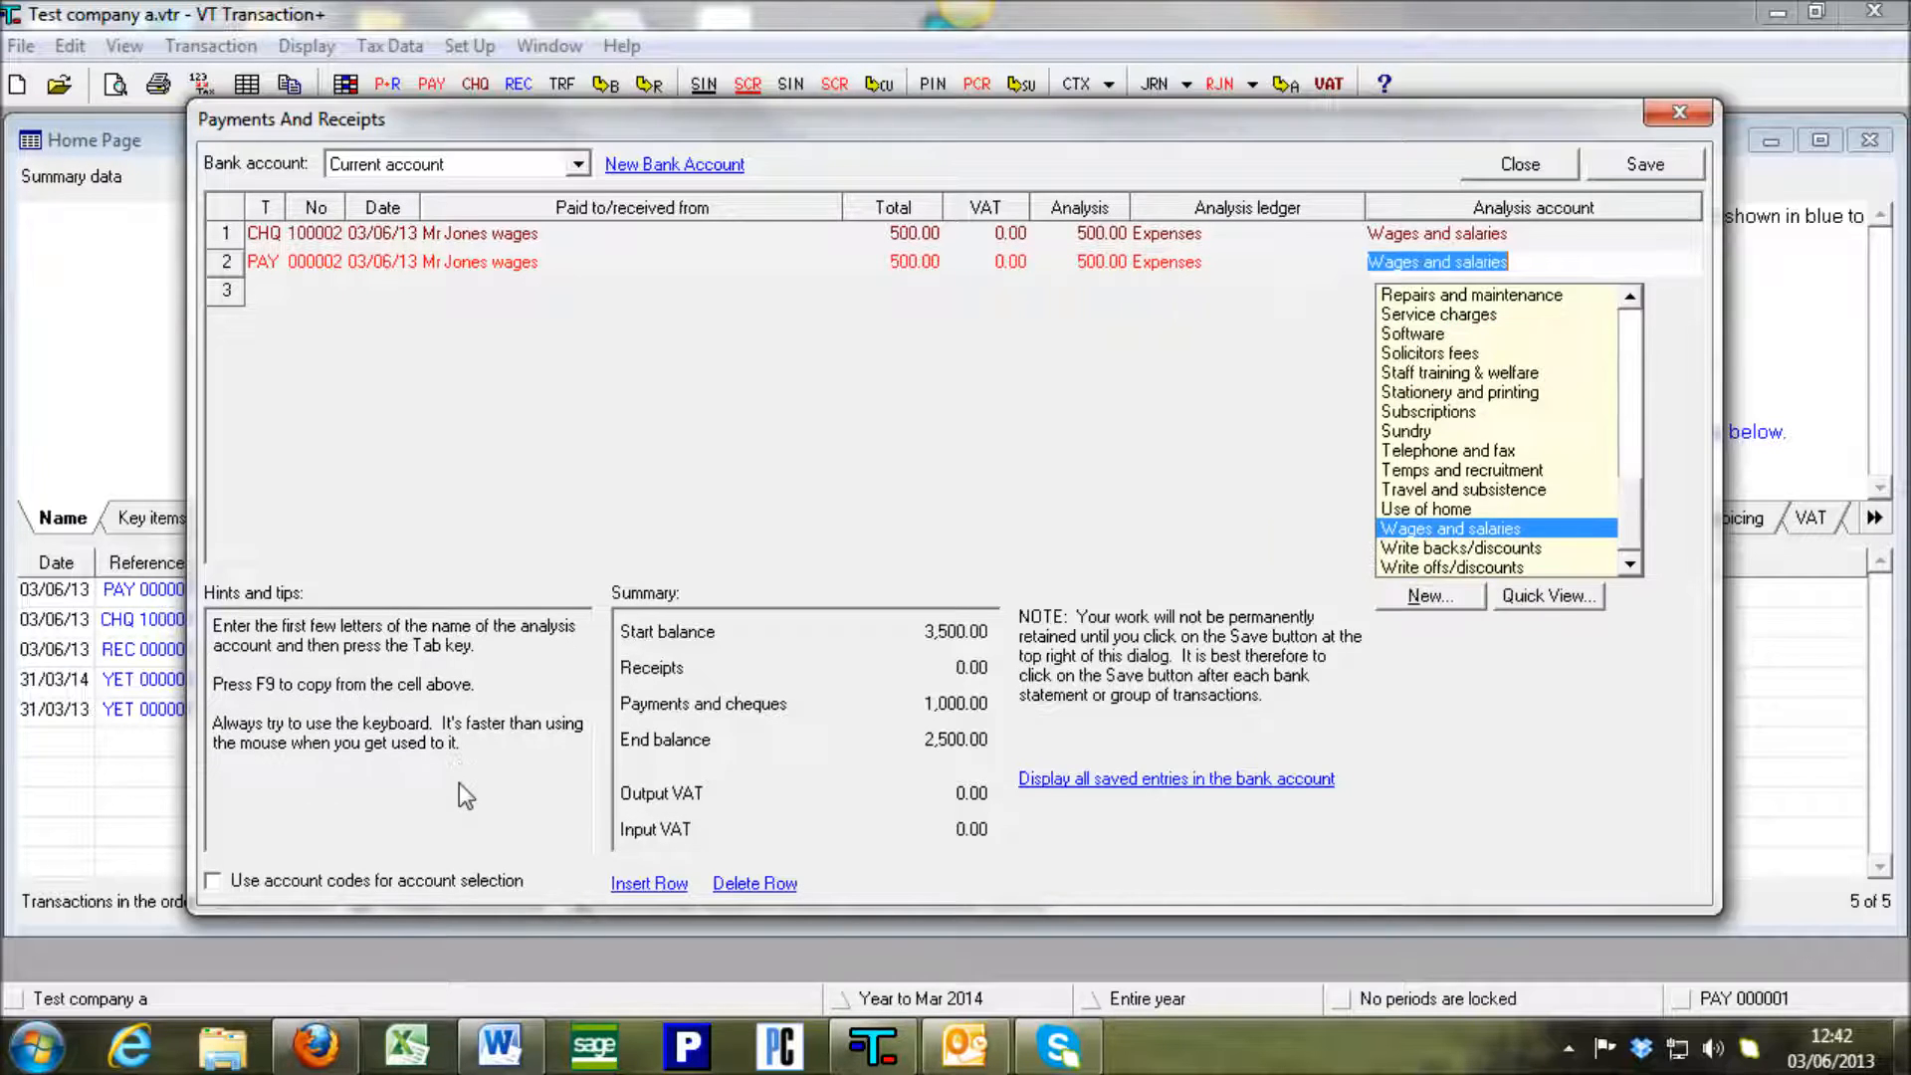
key("Tab")
left_click(1628, 165)
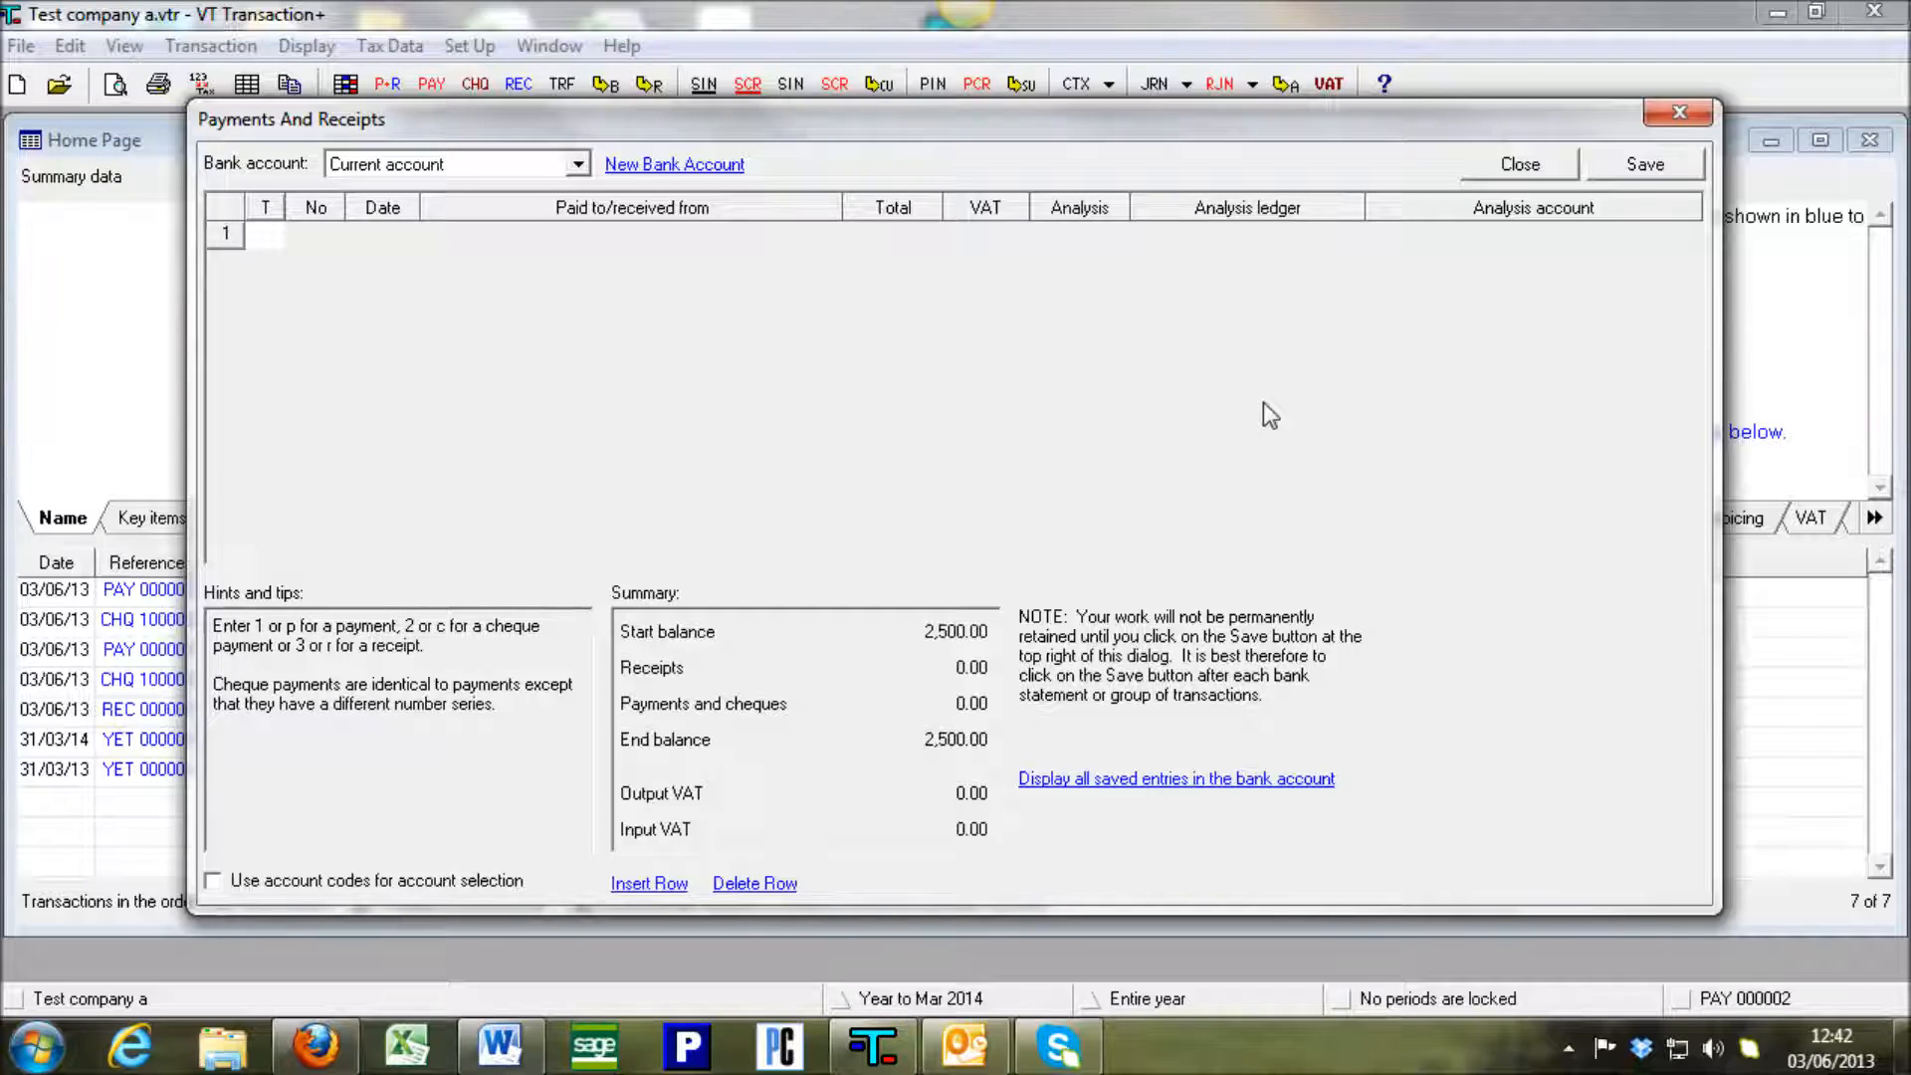
Start a cheque payment with the suggested number and date, entering "Cleaning services - 1" as the payee.
type("c")
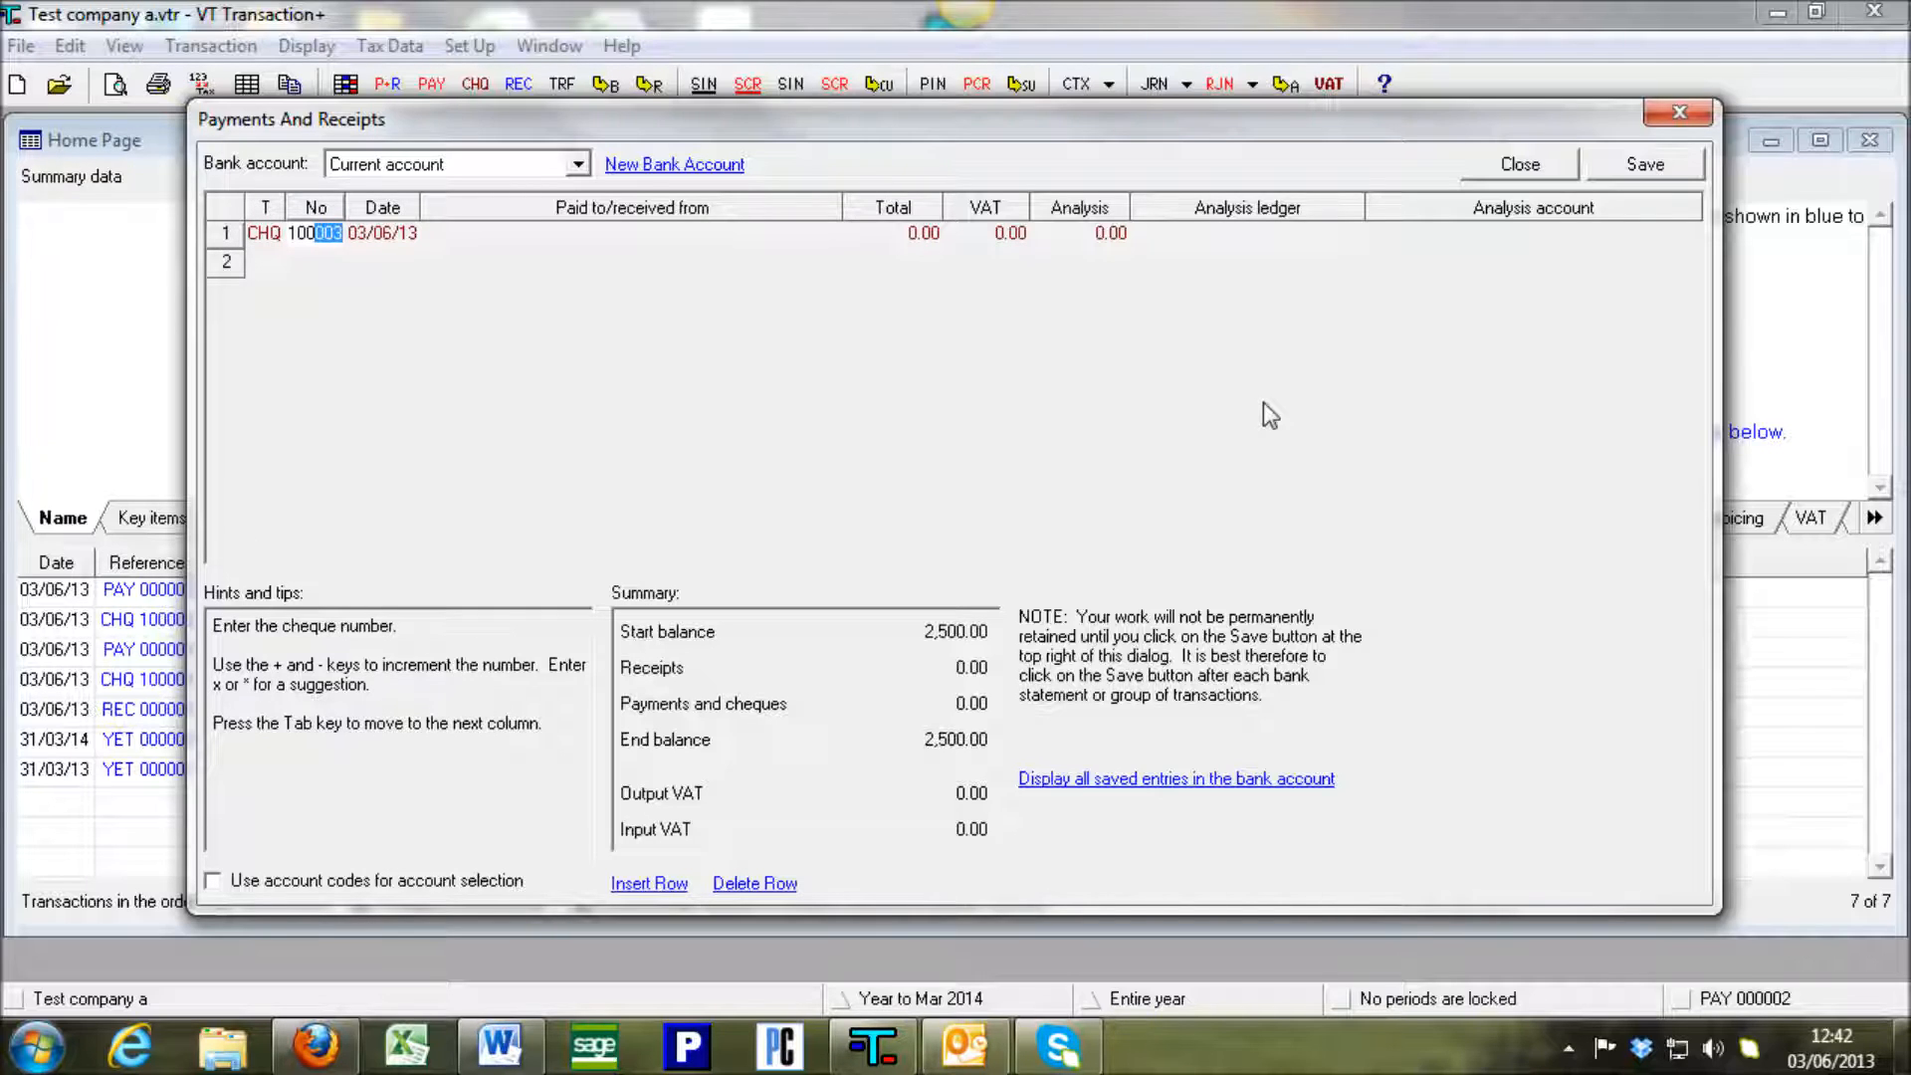
key("Tab")
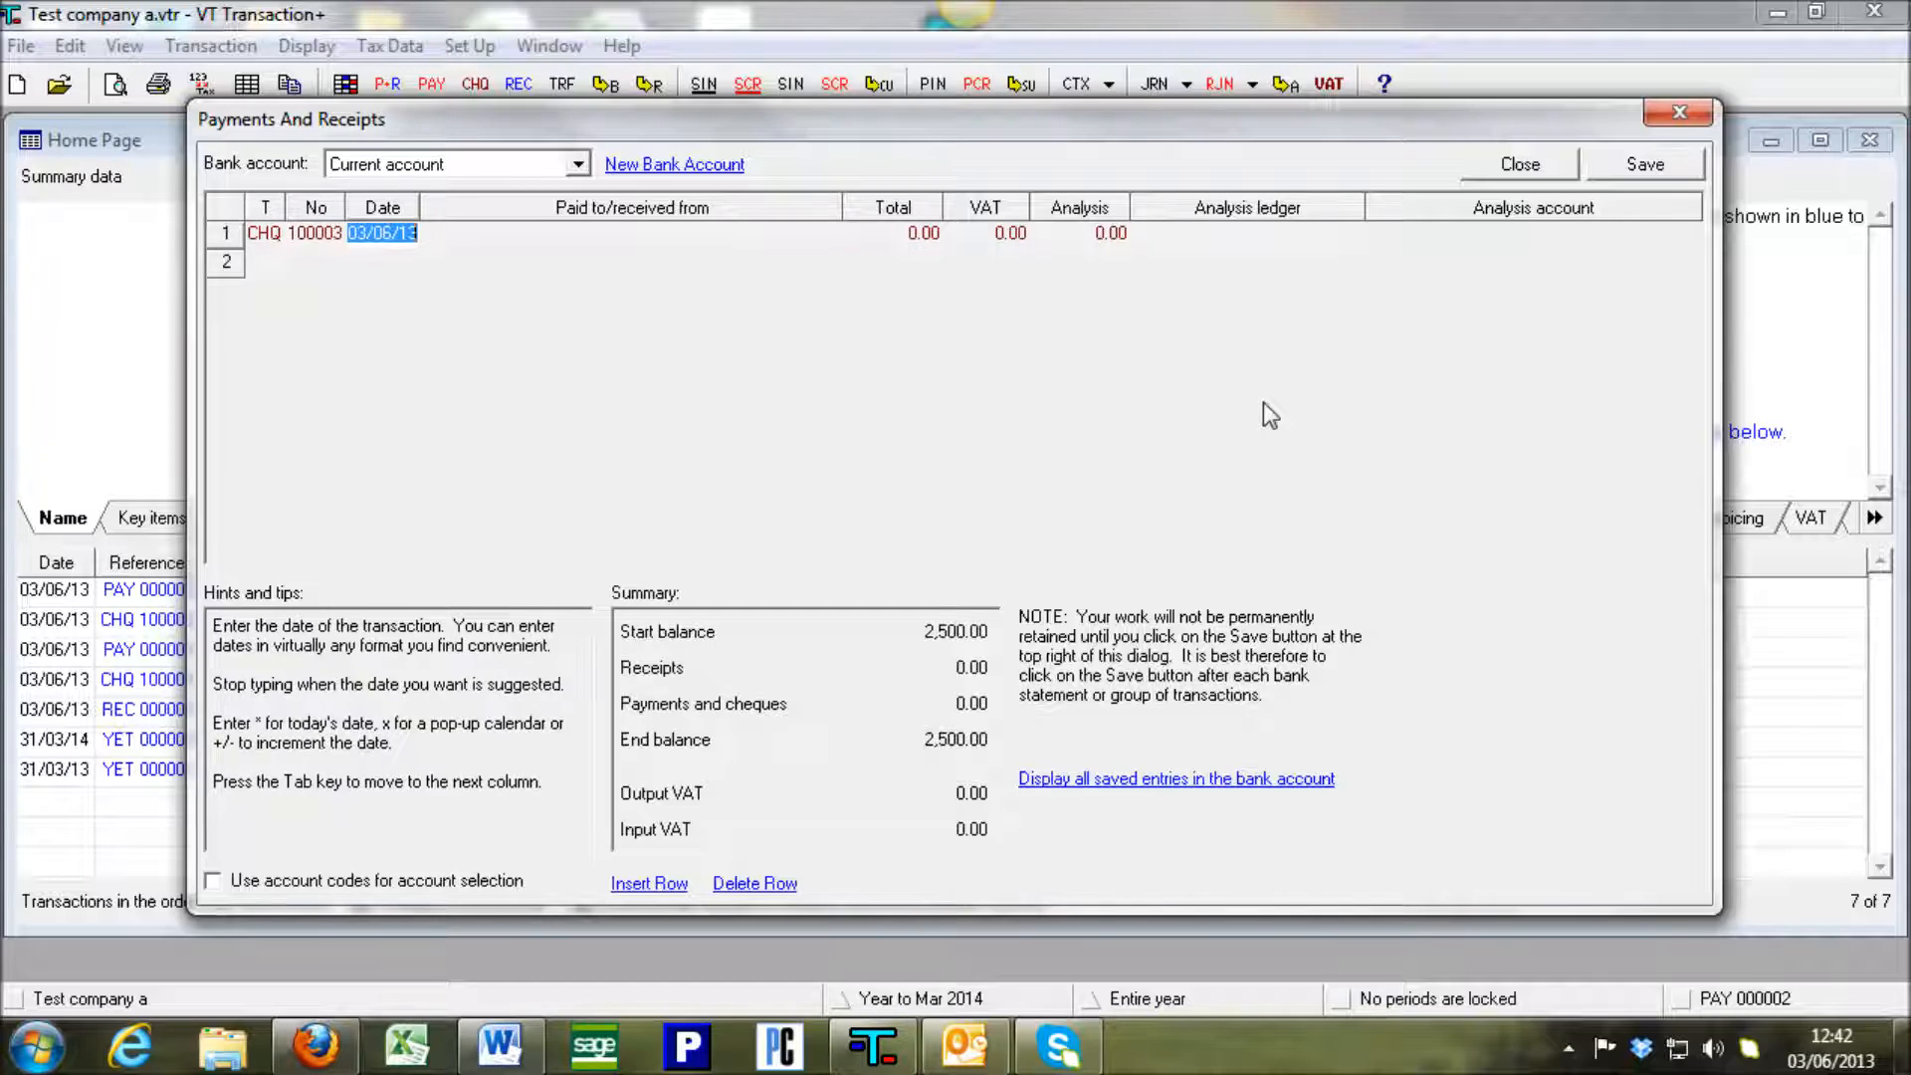
key("Tab")
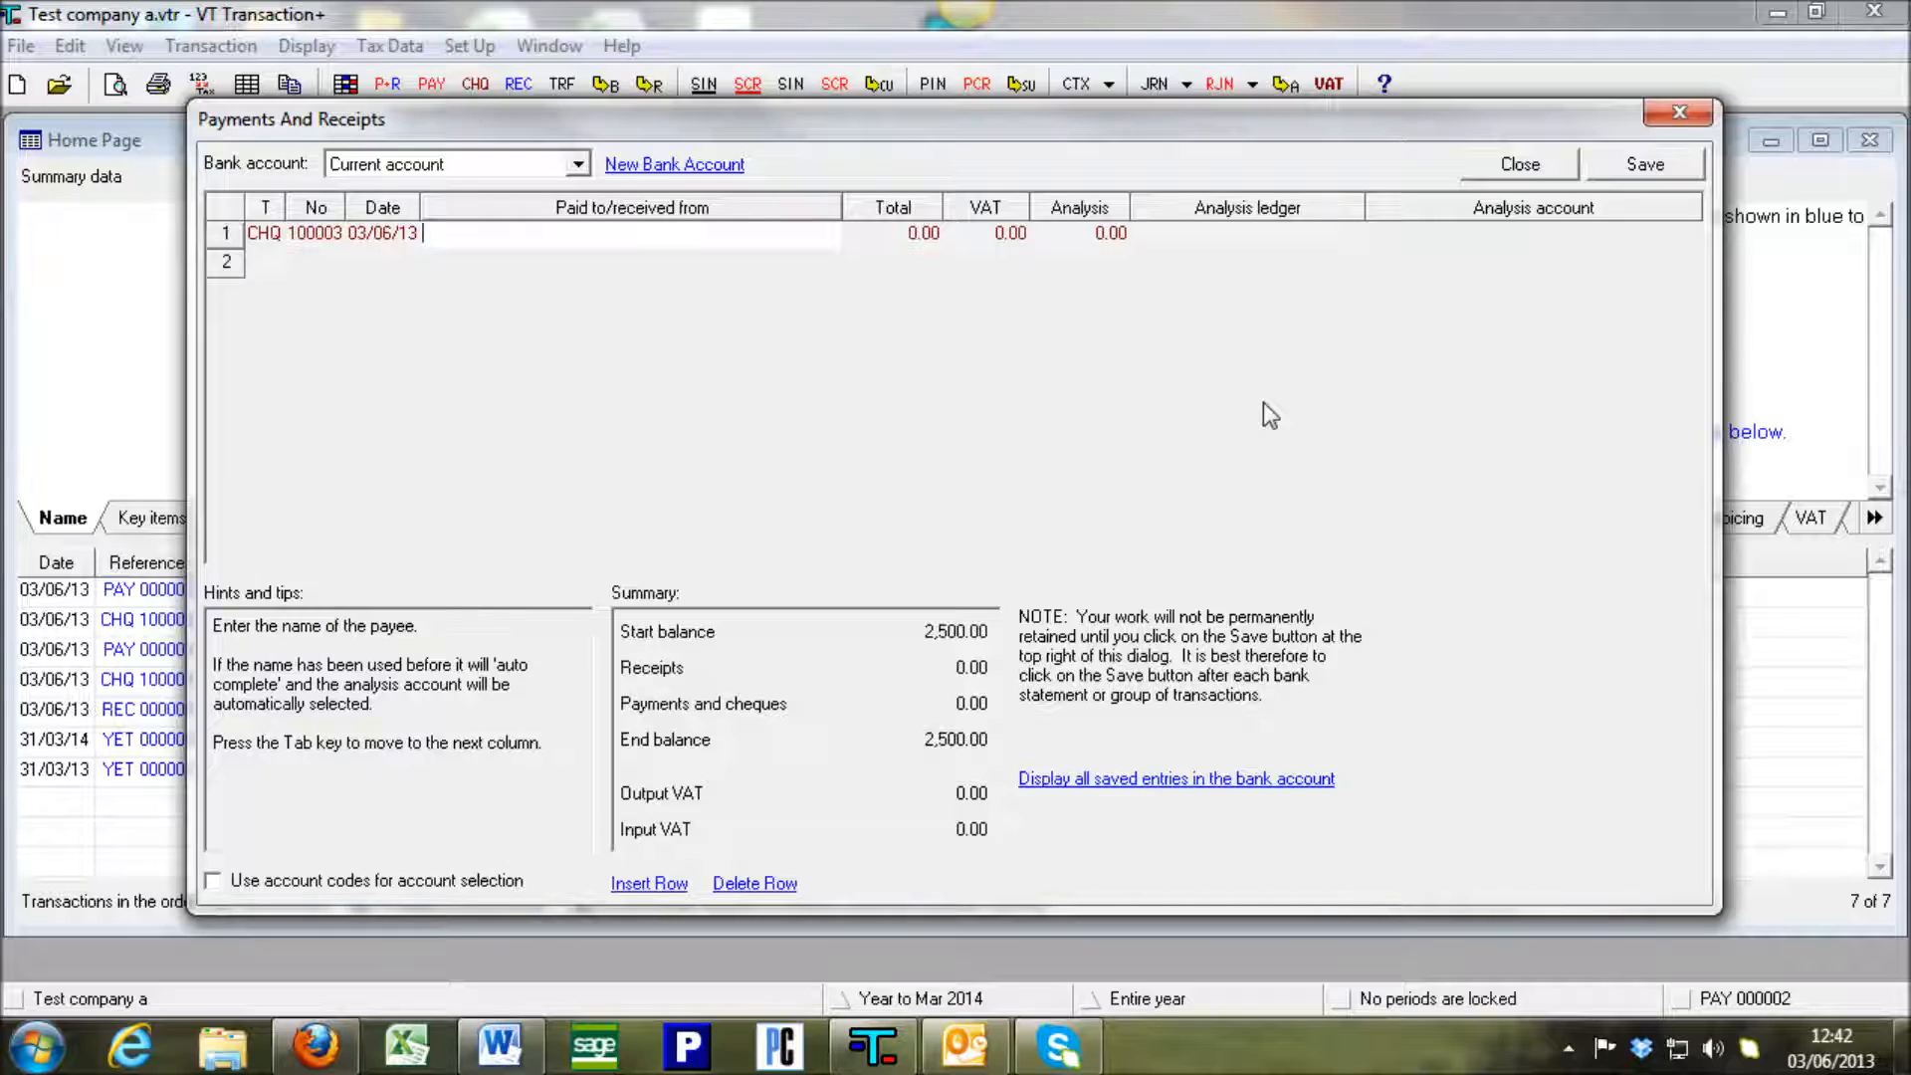
type("Cleaning services - 1")
key("Tab")
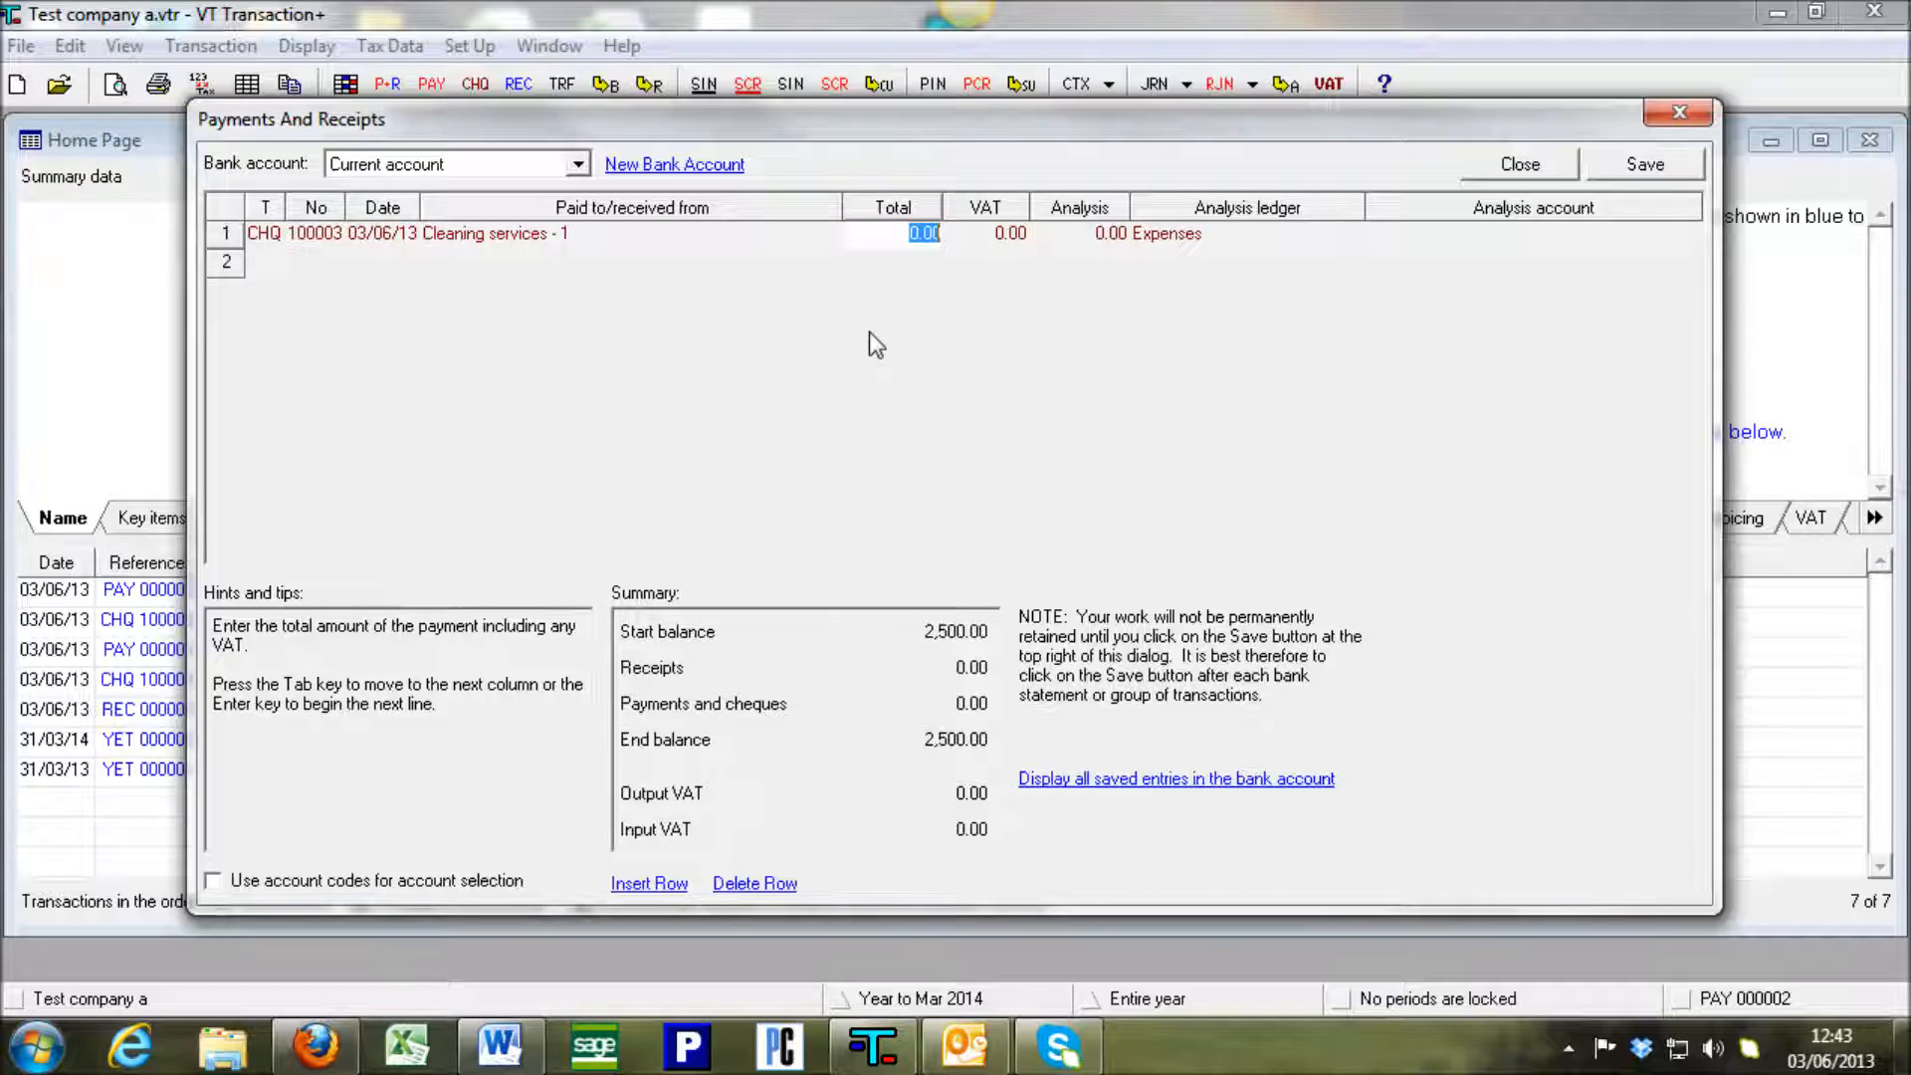
Set the cheque's total to 120 with Standard rate (20%) VAT and analyse it to Cleaning in the Expenses ledger.
type("120")
key("Tab")
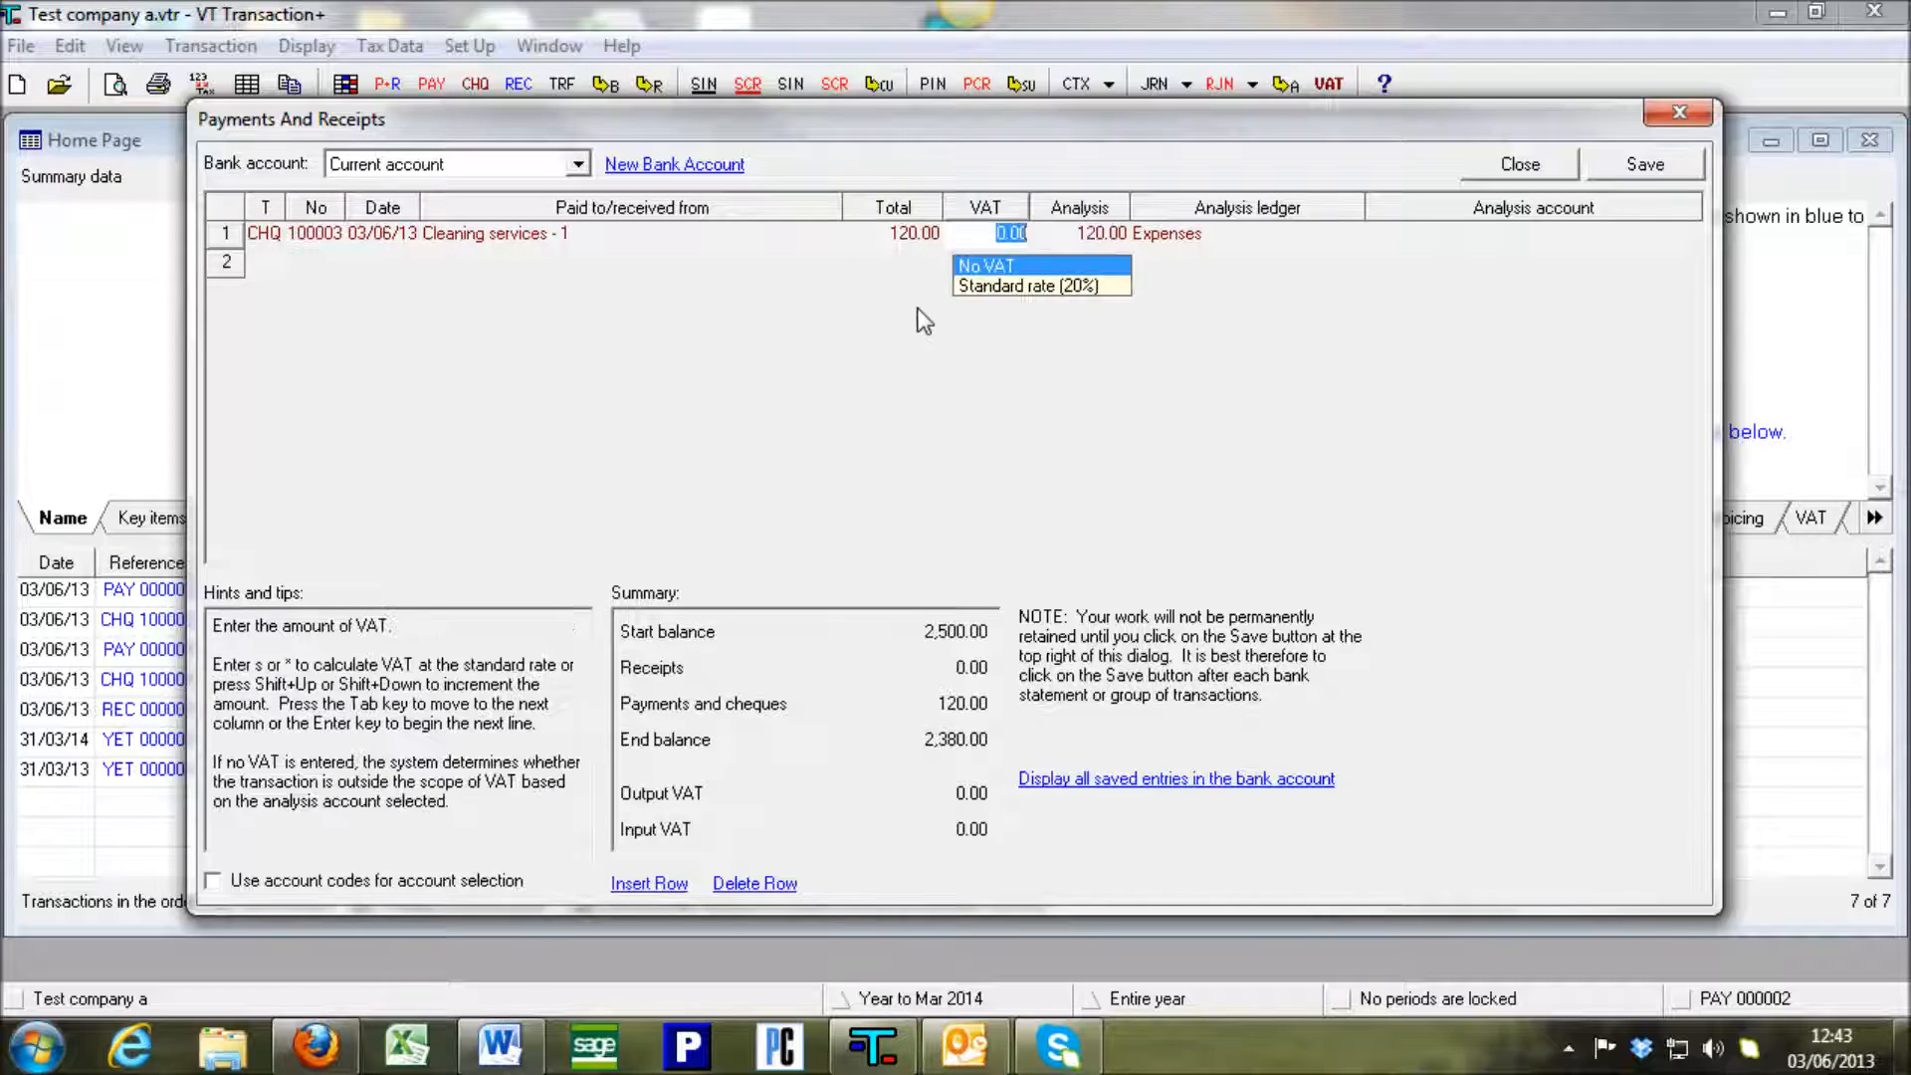
left_click(981, 289)
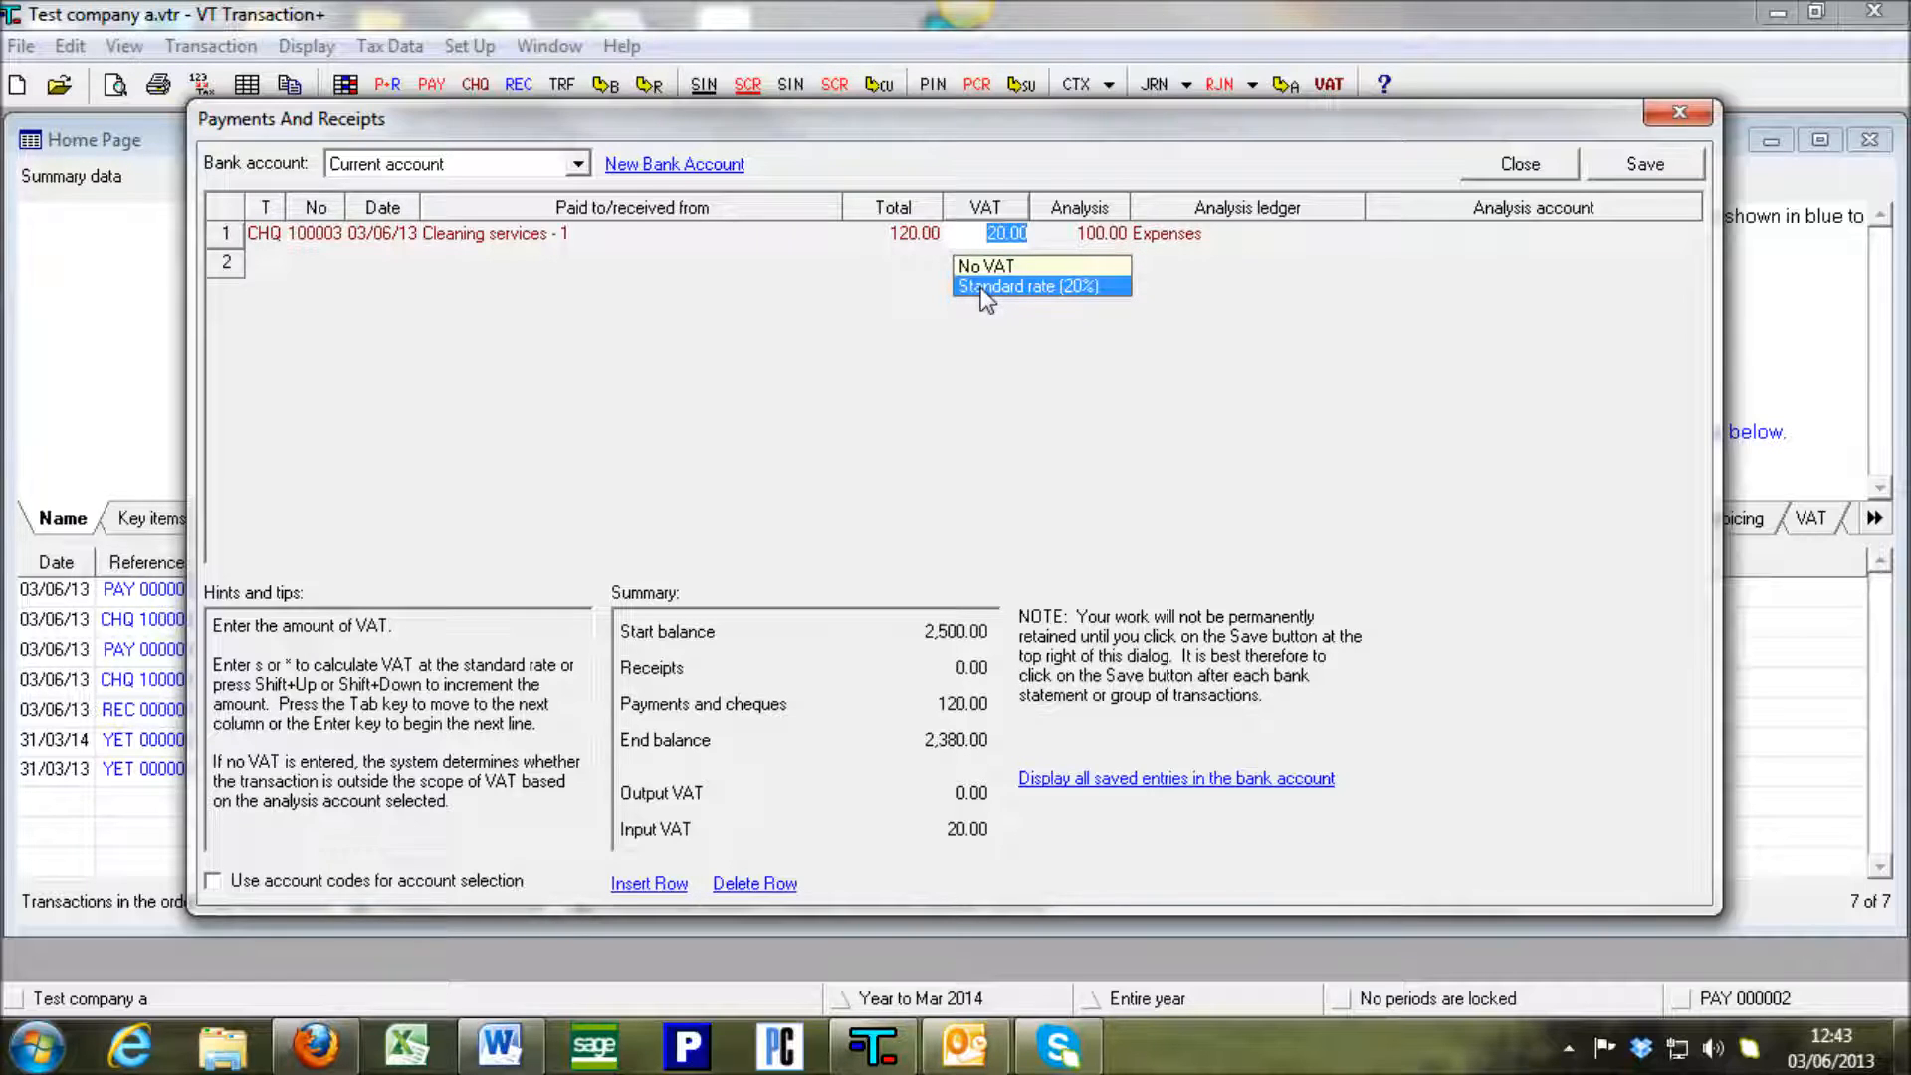
key("Tab")
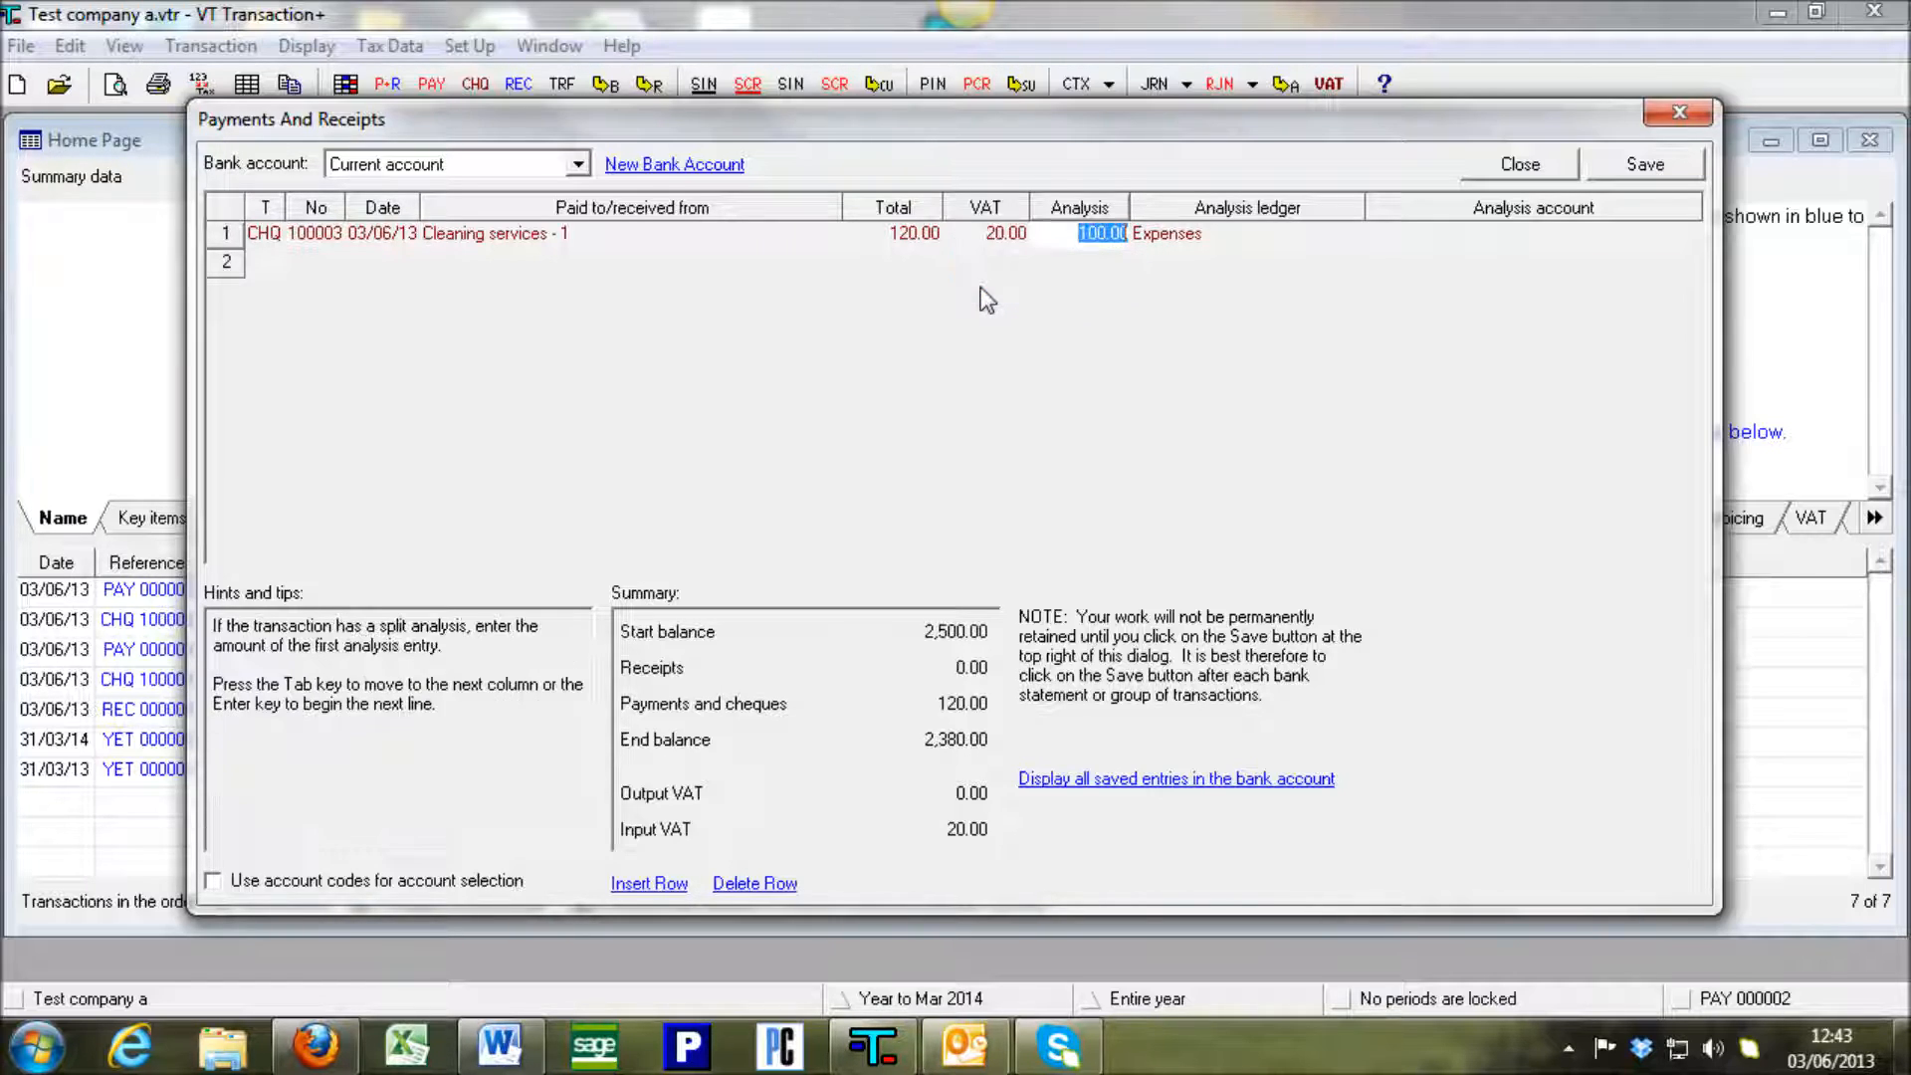
key("Tab")
key("Tab")
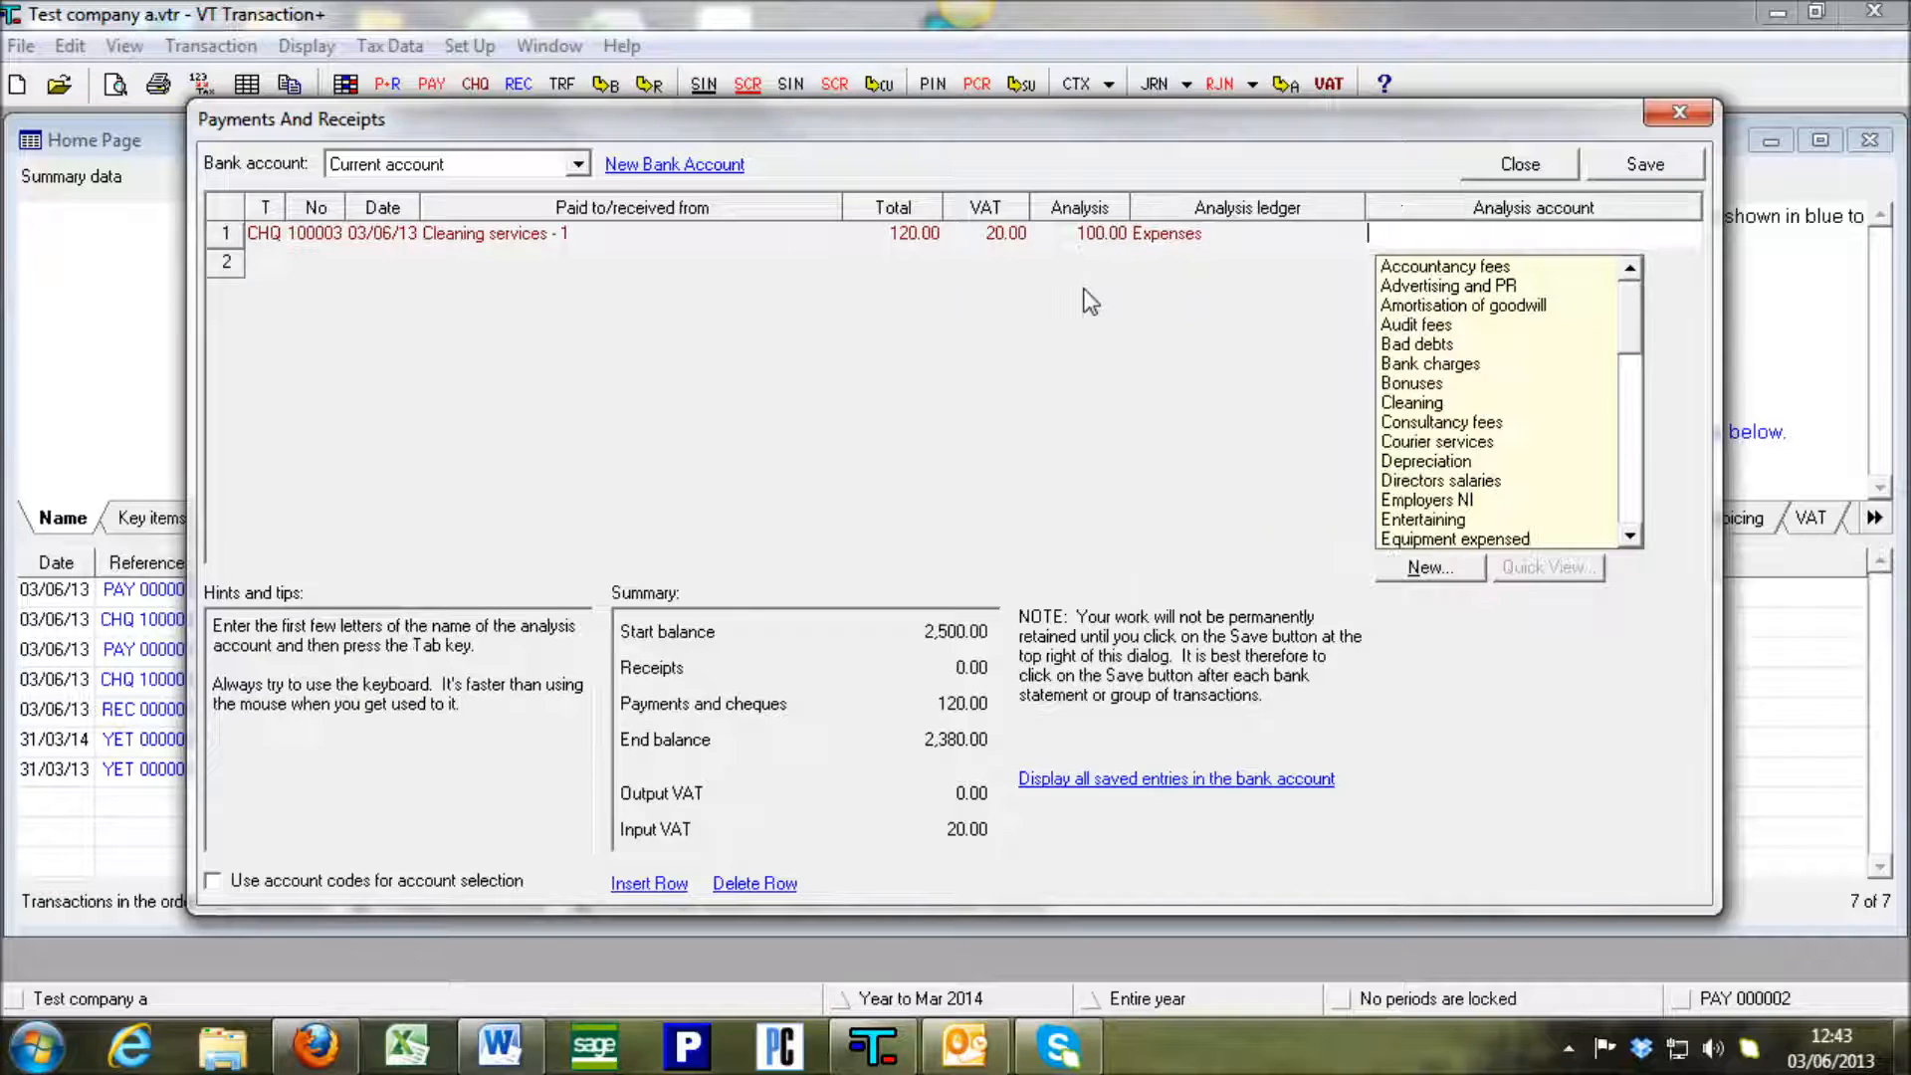
left_click(1418, 403)
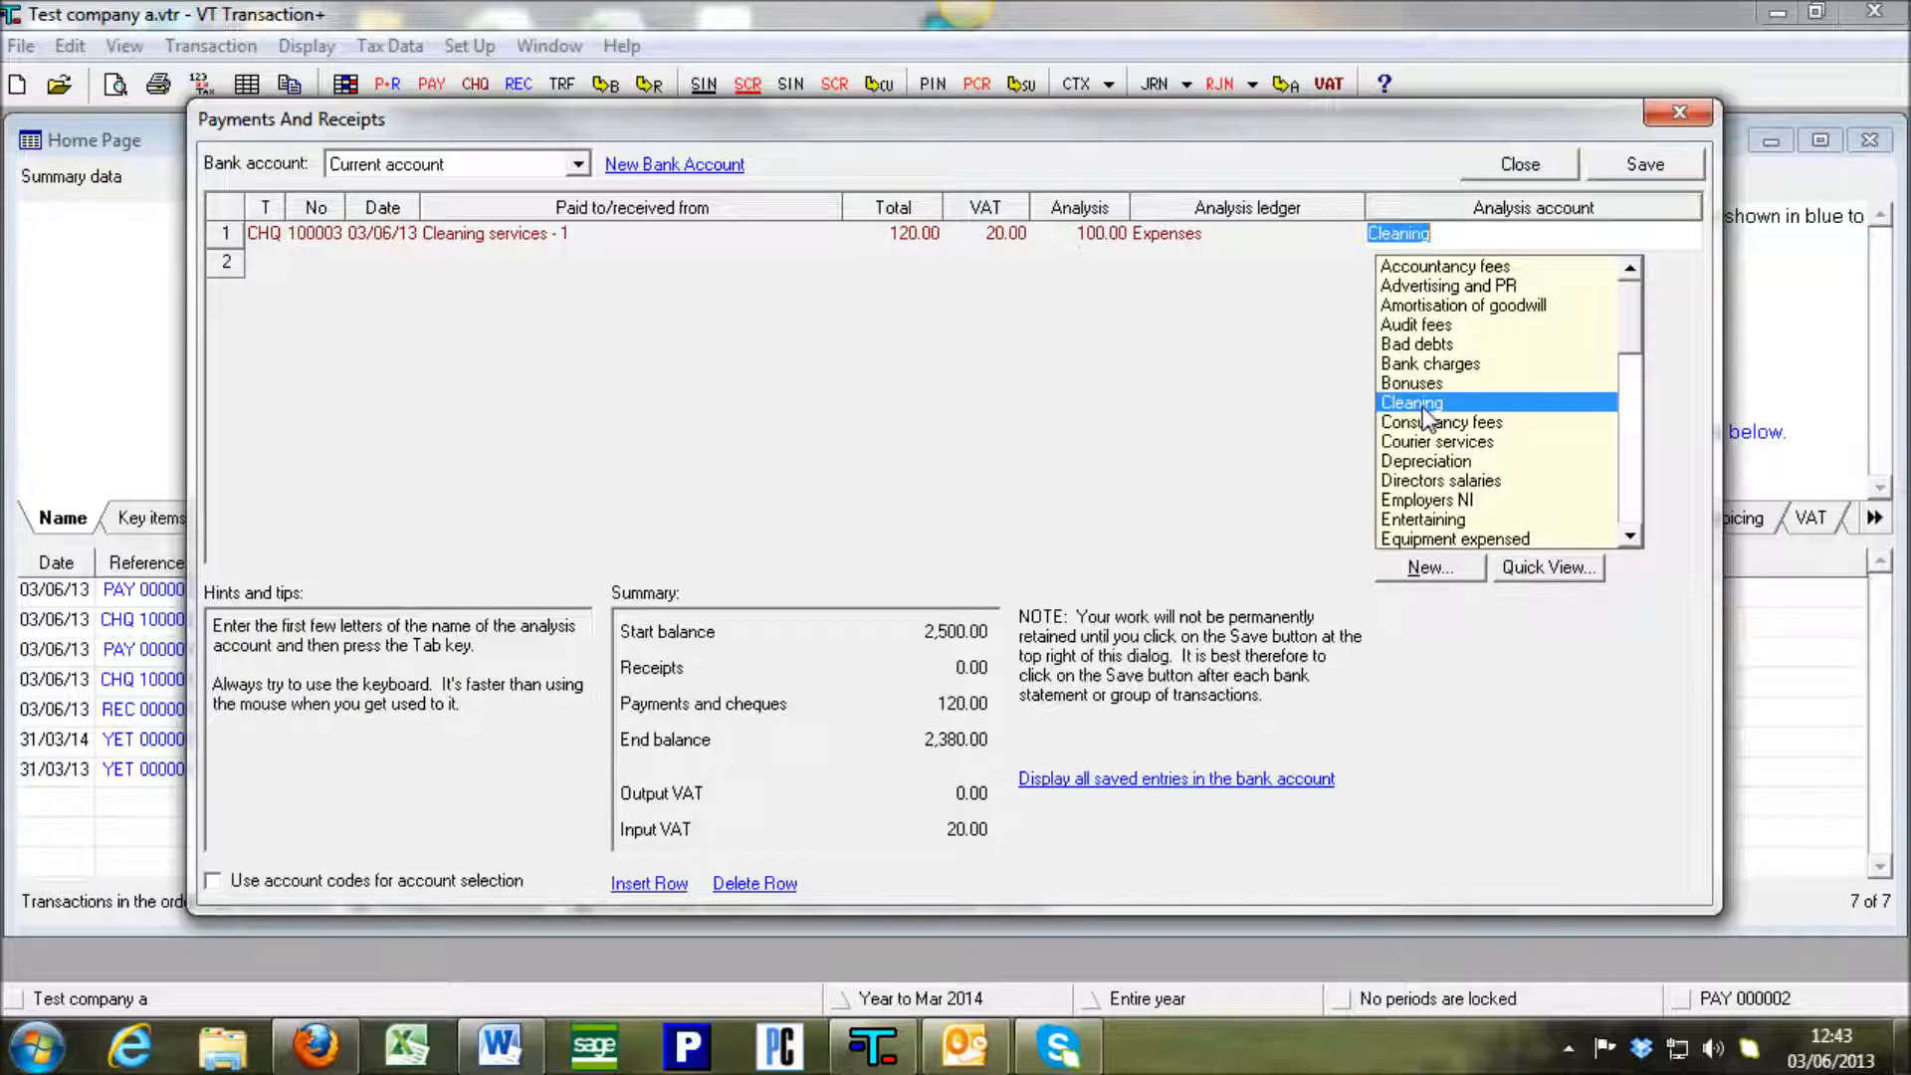
key("Tab")
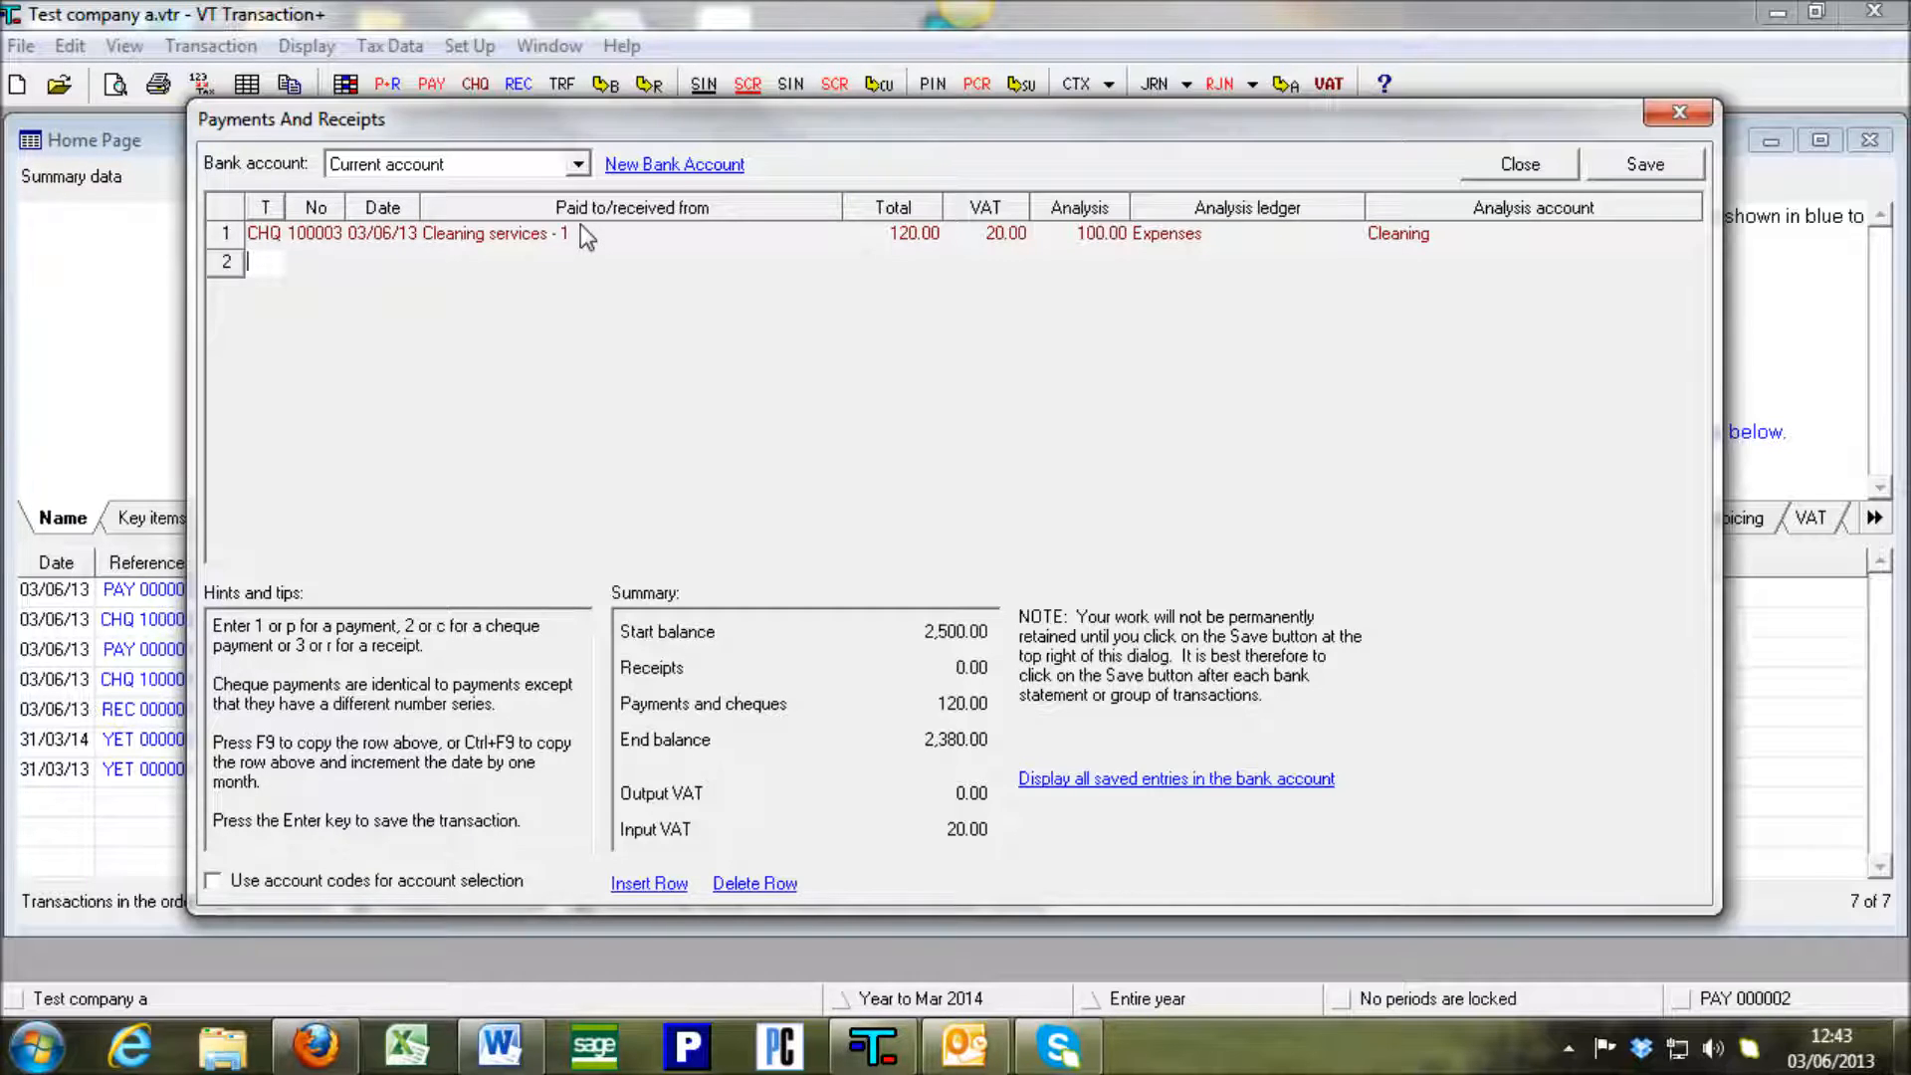
Add a second cheque with the suggested number and date, copying the payee from above and changing it to "Cleaning services - 2".
type("c")
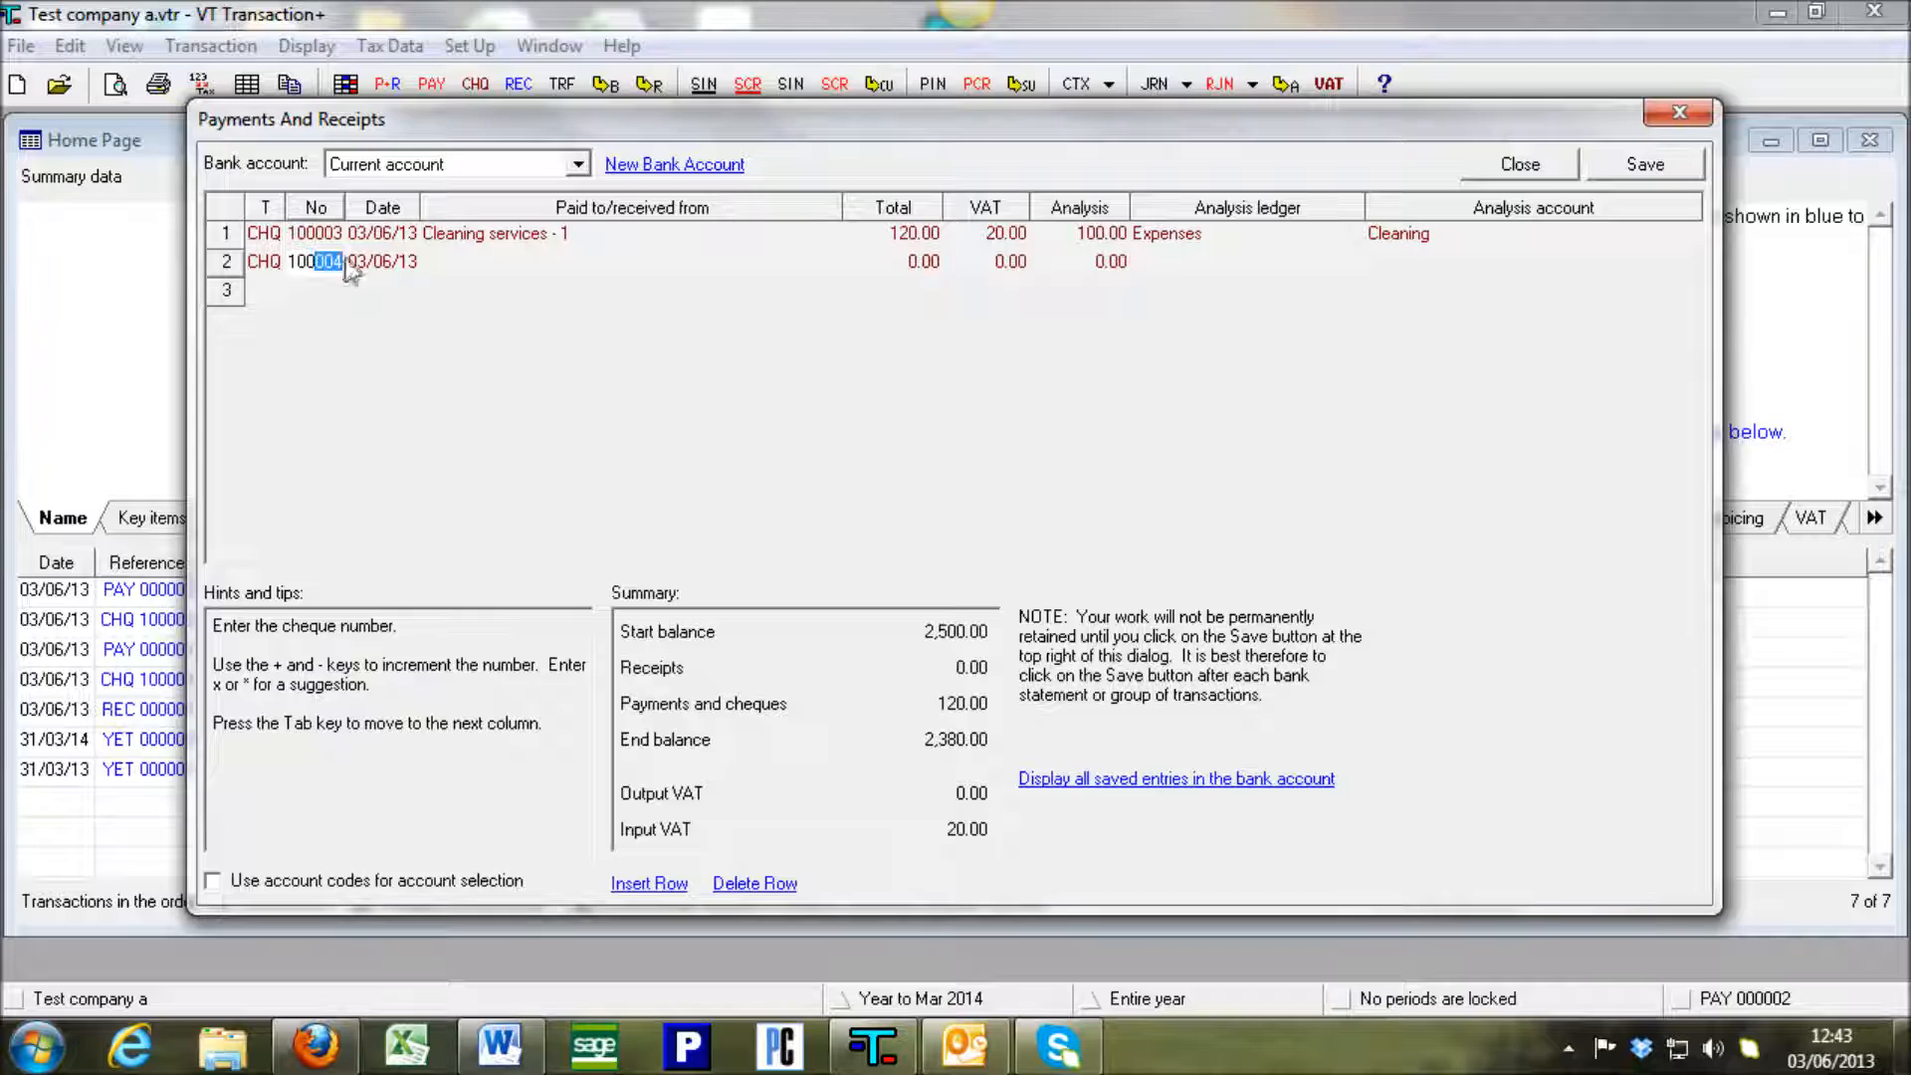
key("Tab")
key("Tab")
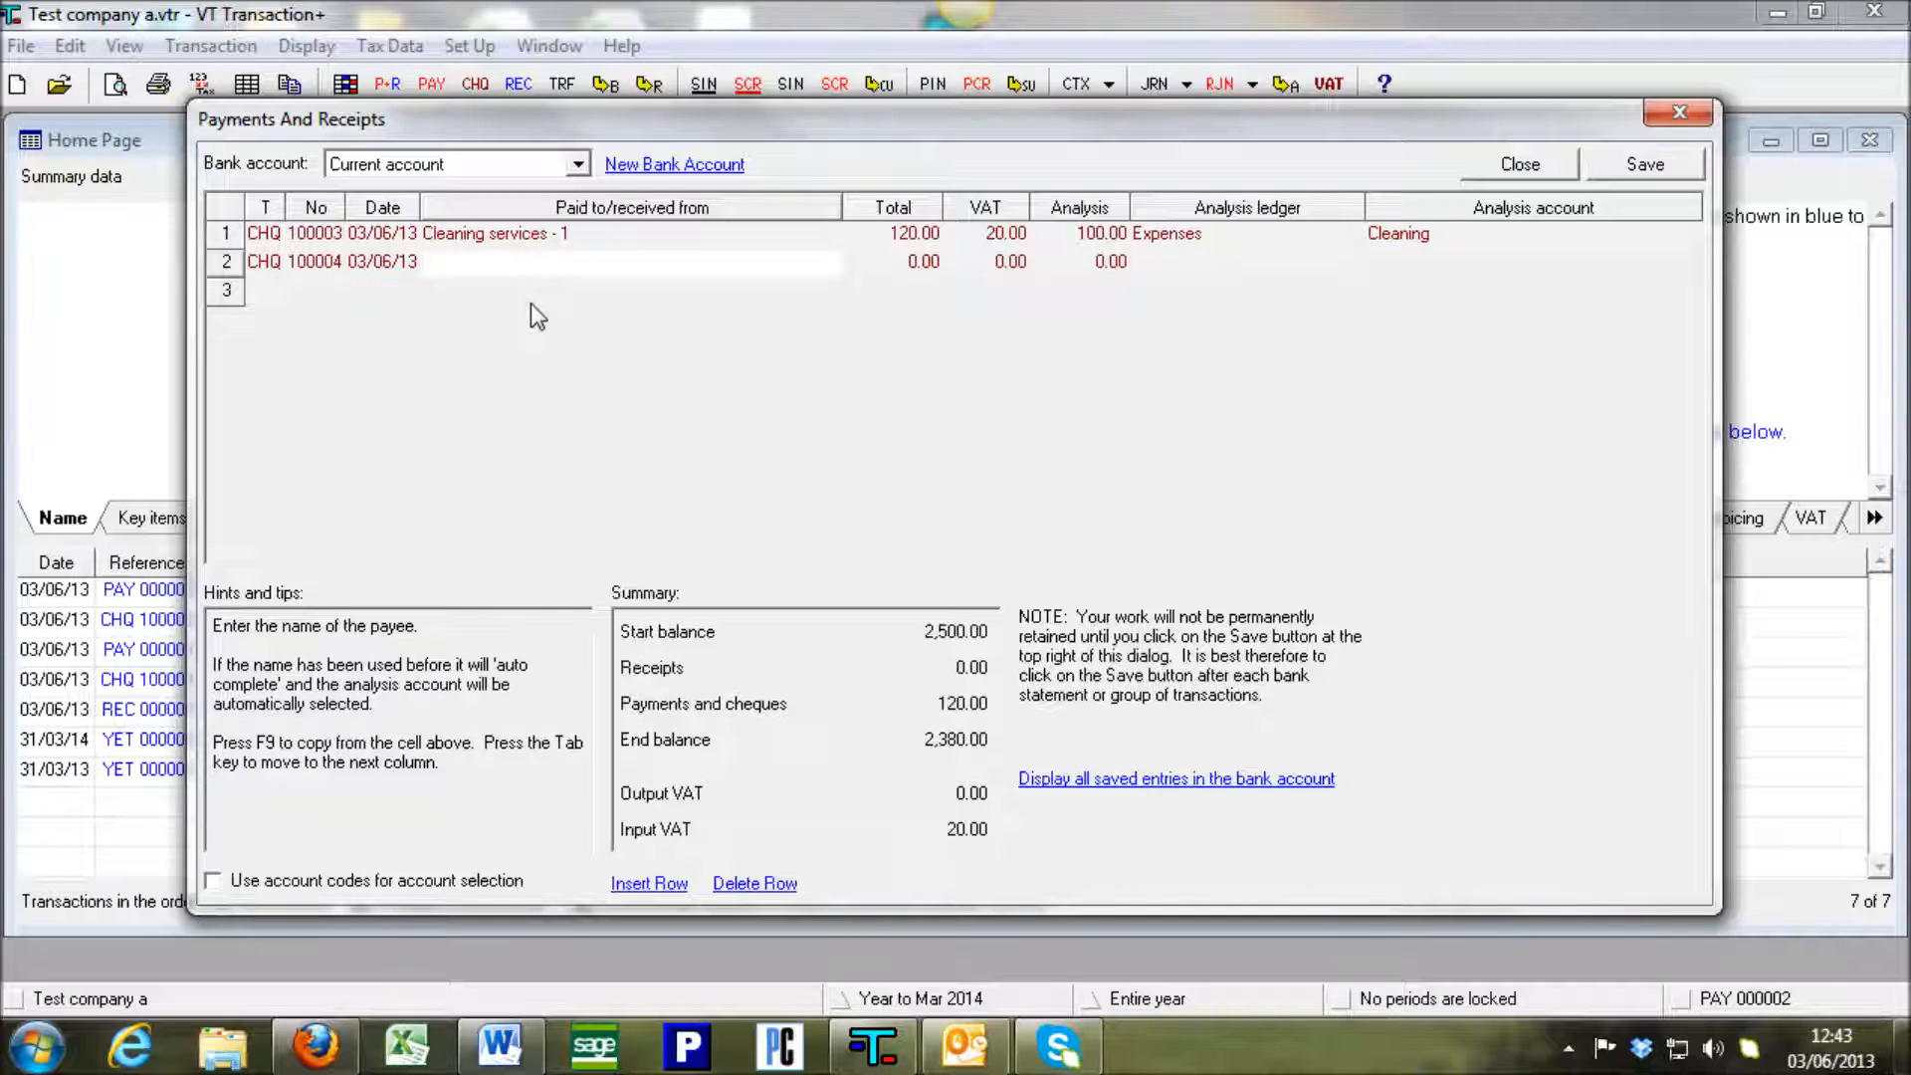
key("F9")
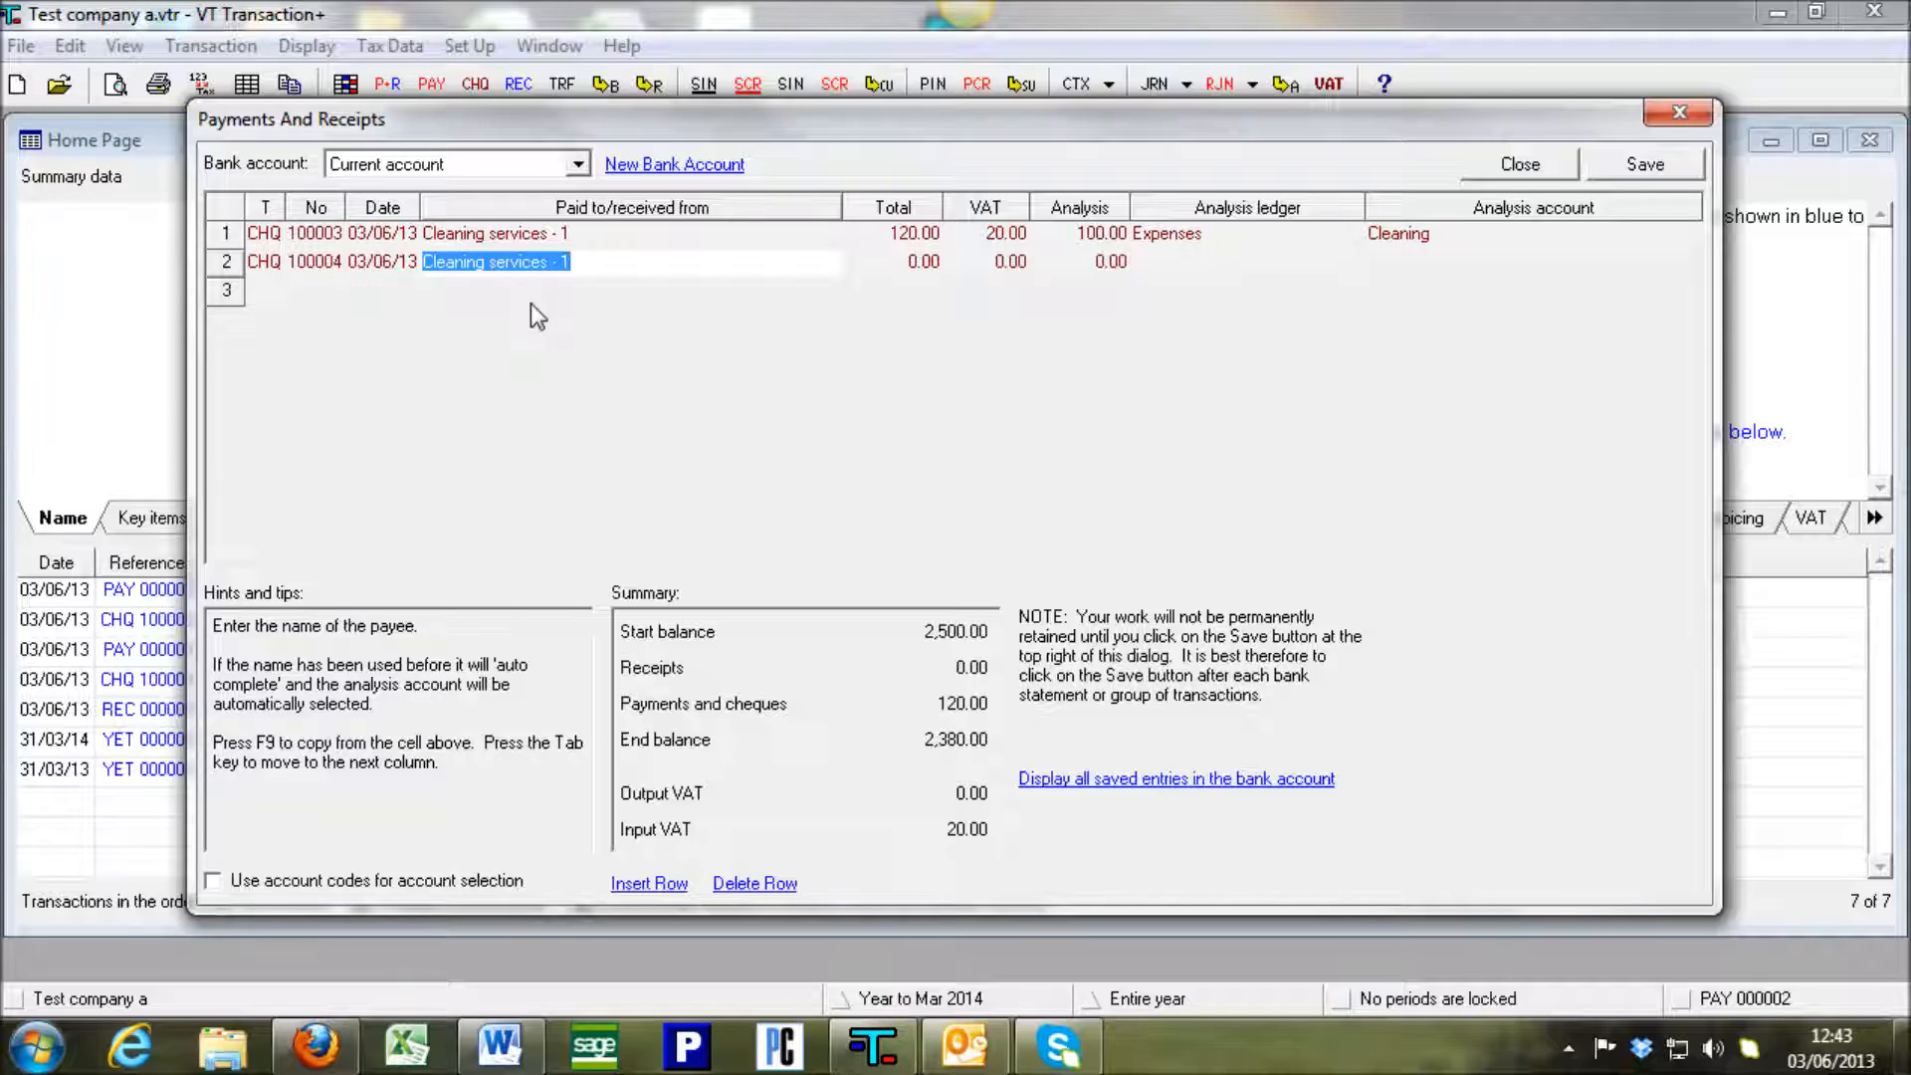
key("Right")
key("BackSpace")
type("2")
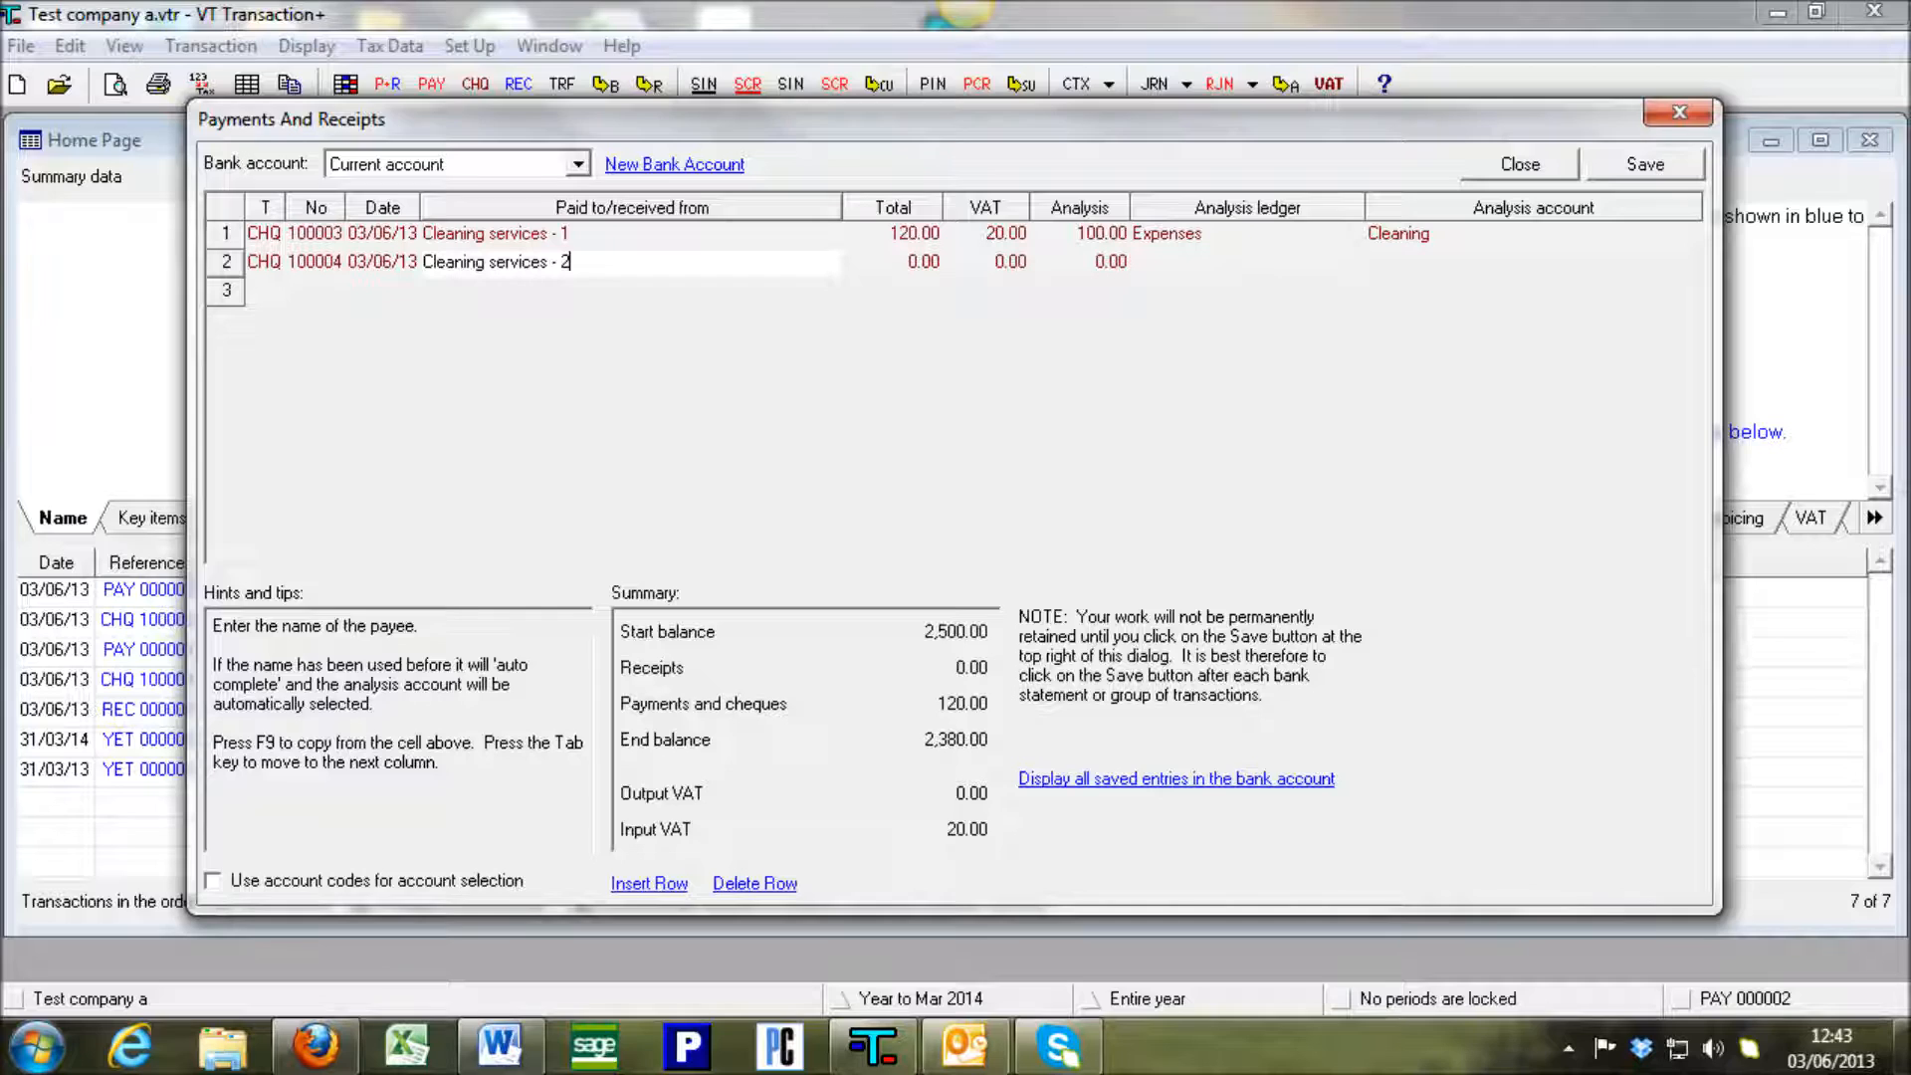
key("Tab")
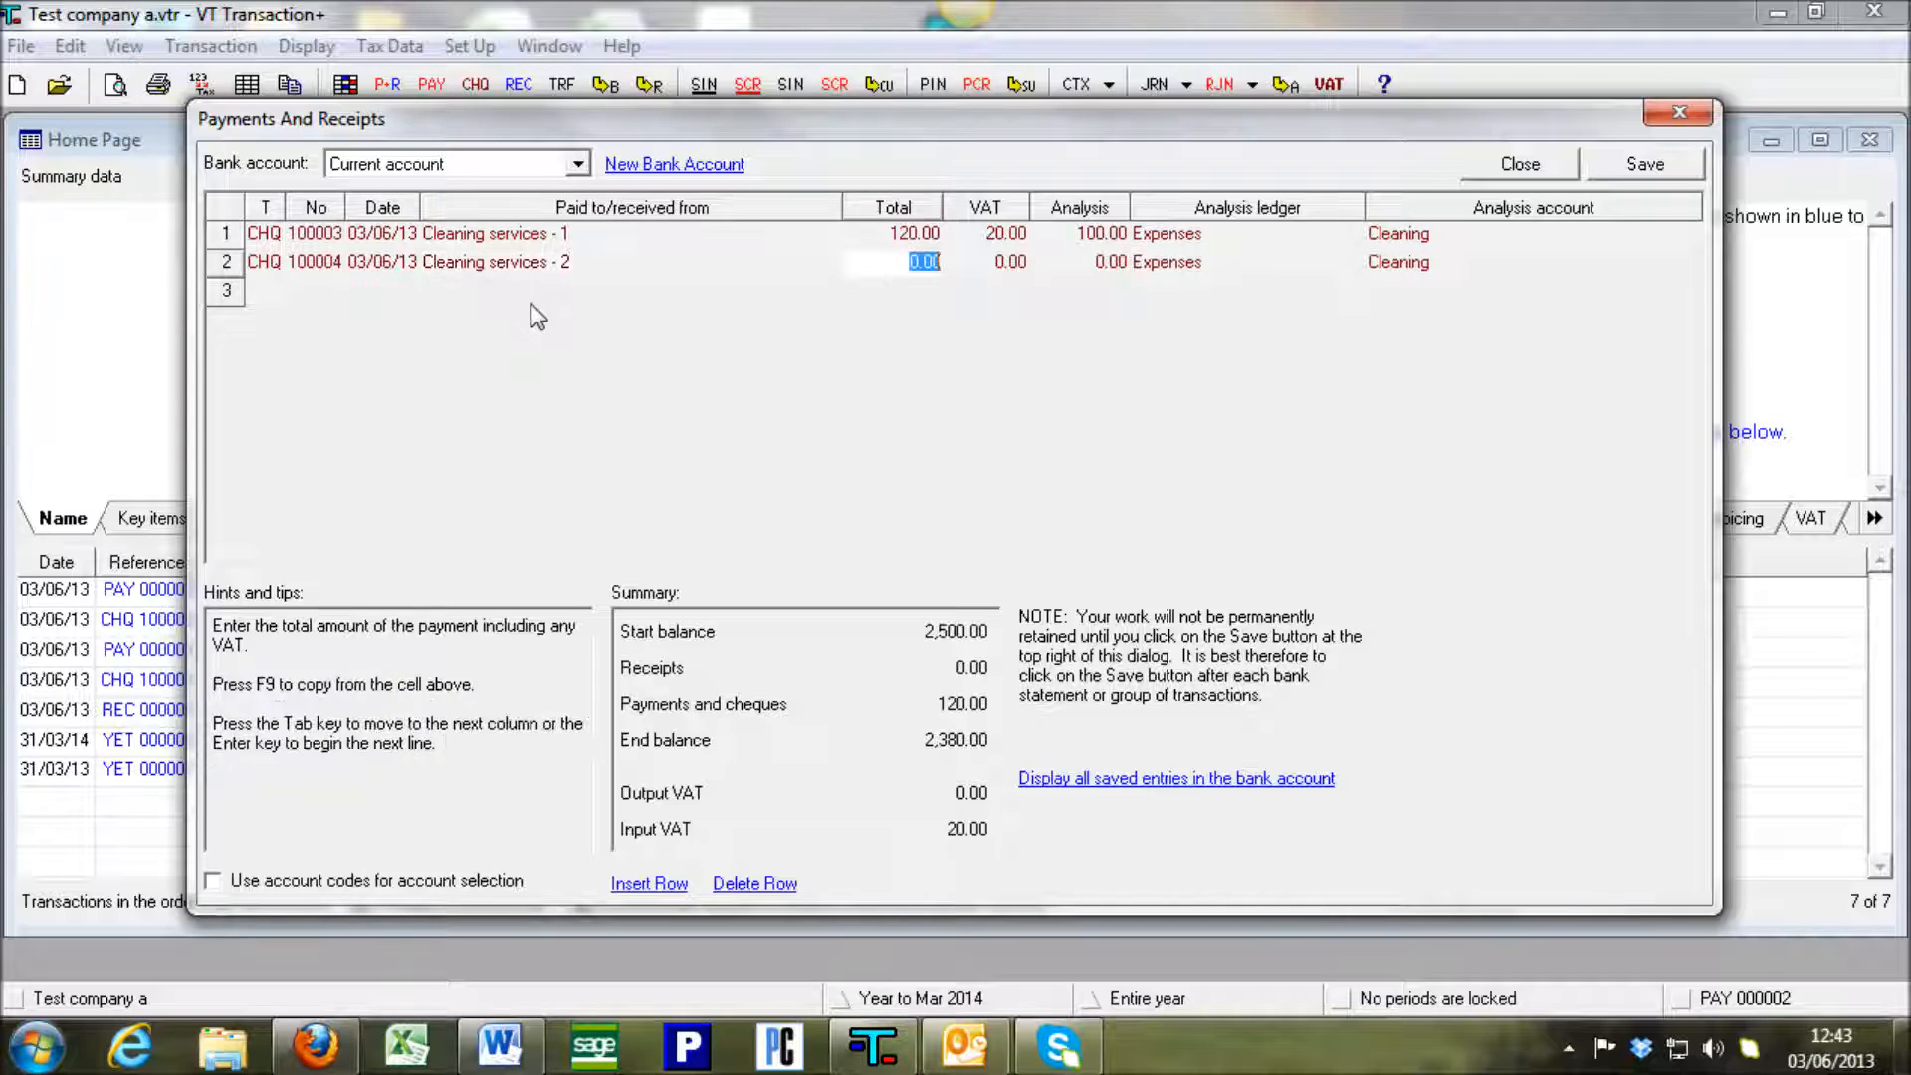
Set the second cheque's total to 300 with Standard rate (20%) VAT and accept Expenses and Cleaning as its analysis.
type("300")
key("Tab")
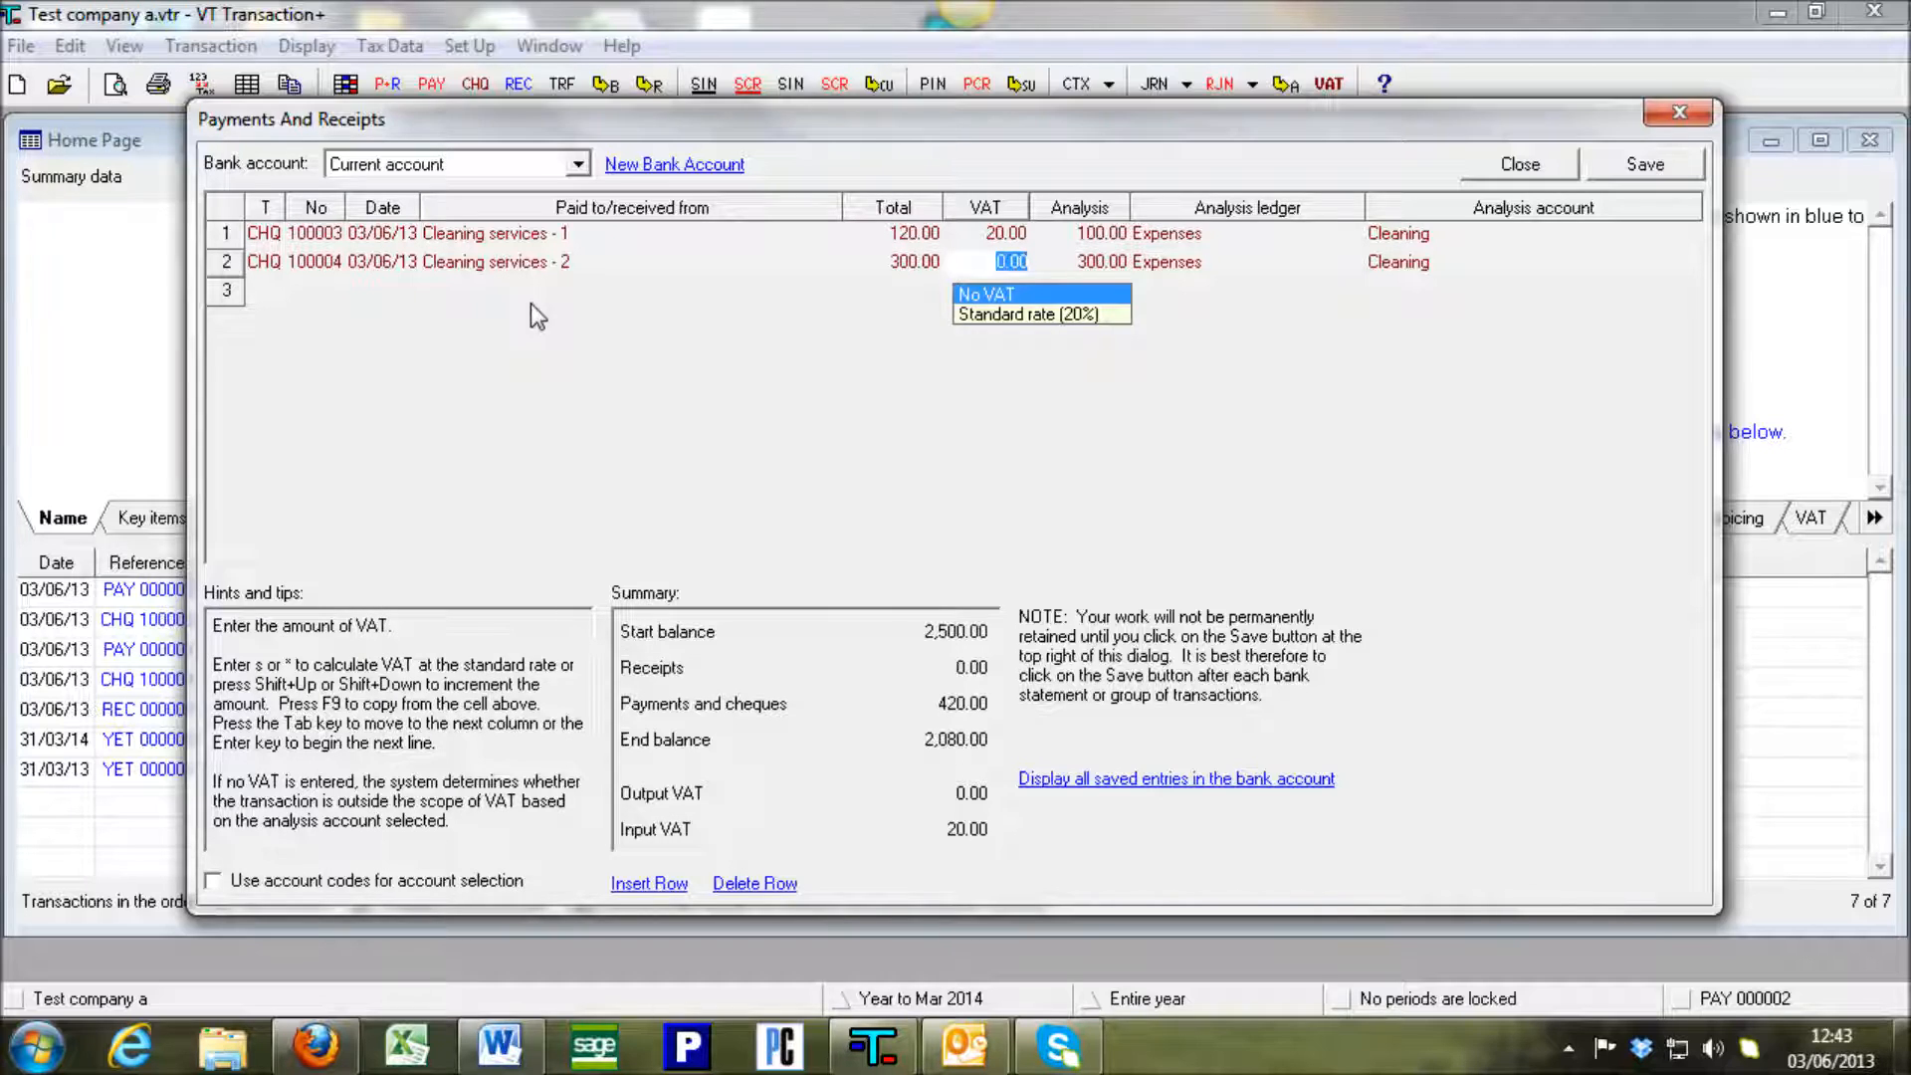
left_click(995, 316)
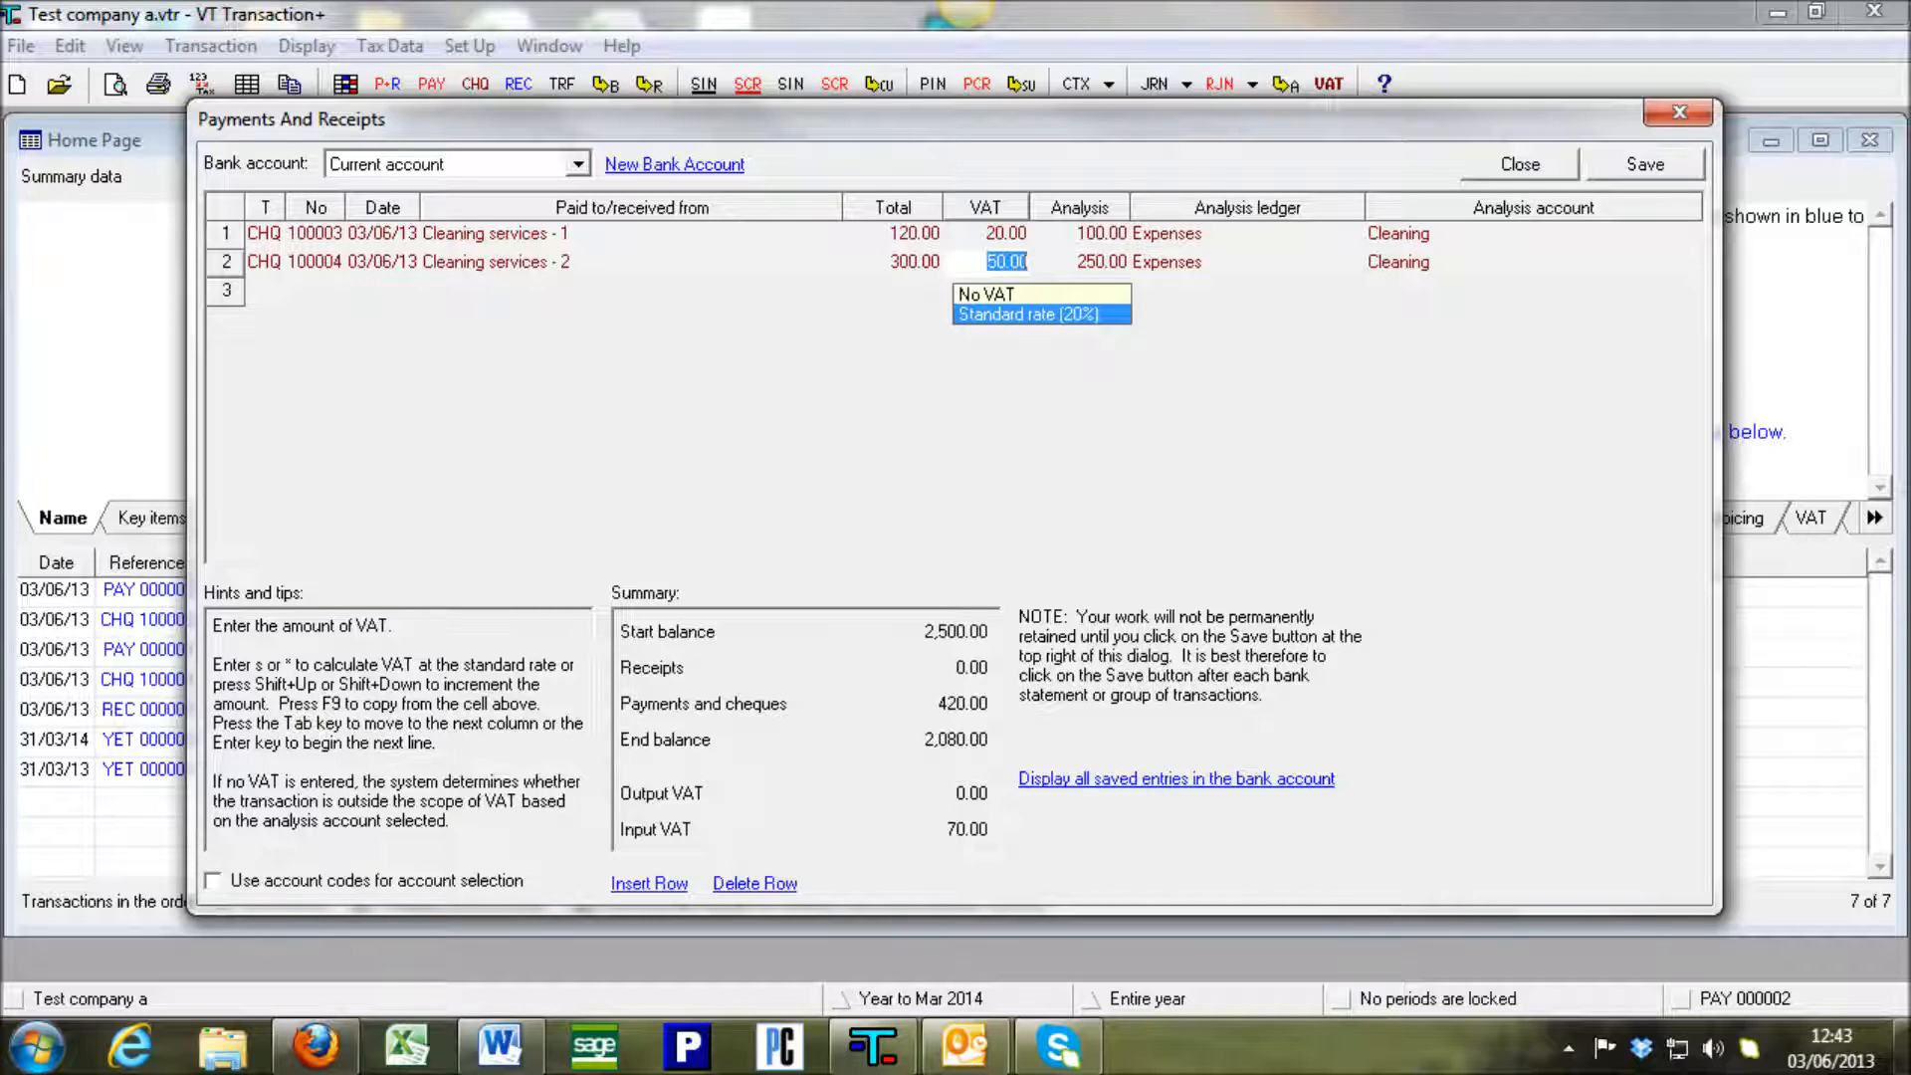
key("Tab")
key("Tab")
key("Tab")
key("Return")
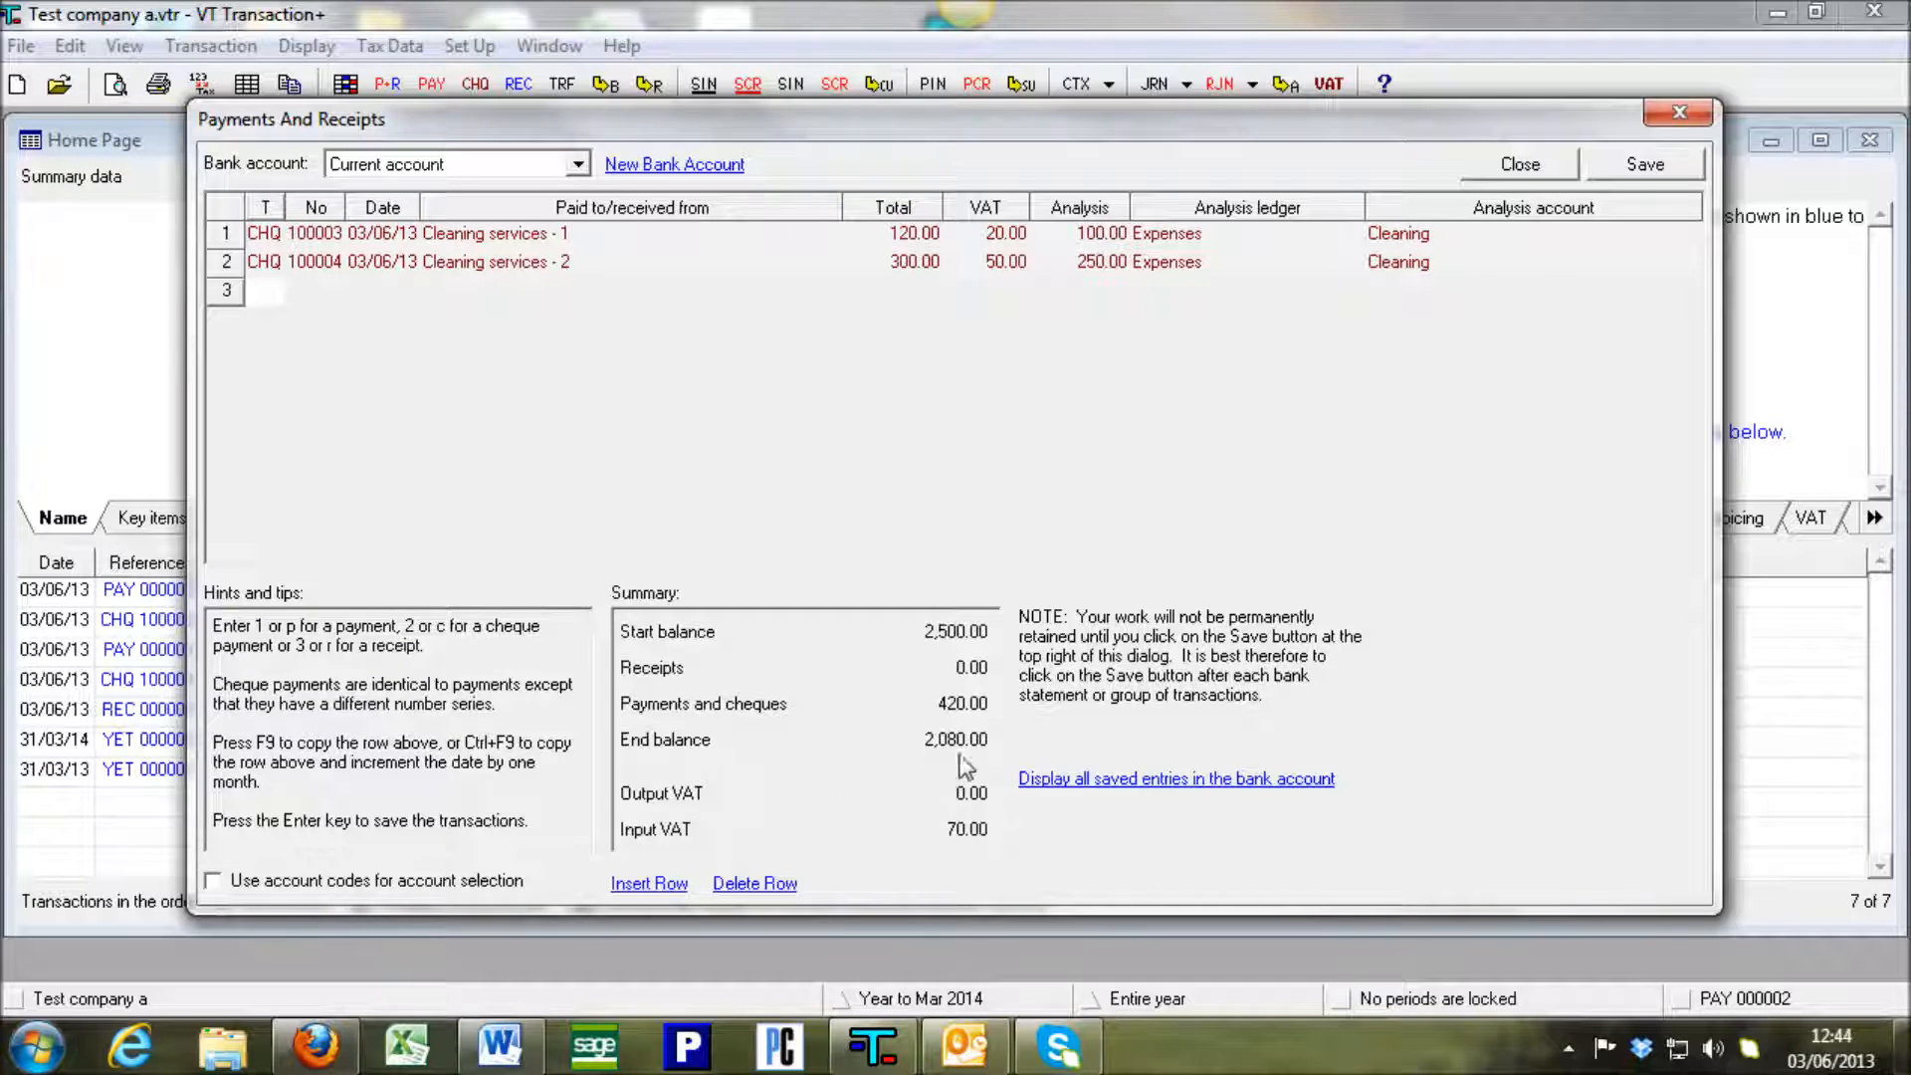
Save both cleaning cheques and close the Payments And Receipts dialog.
left_click(1634, 171)
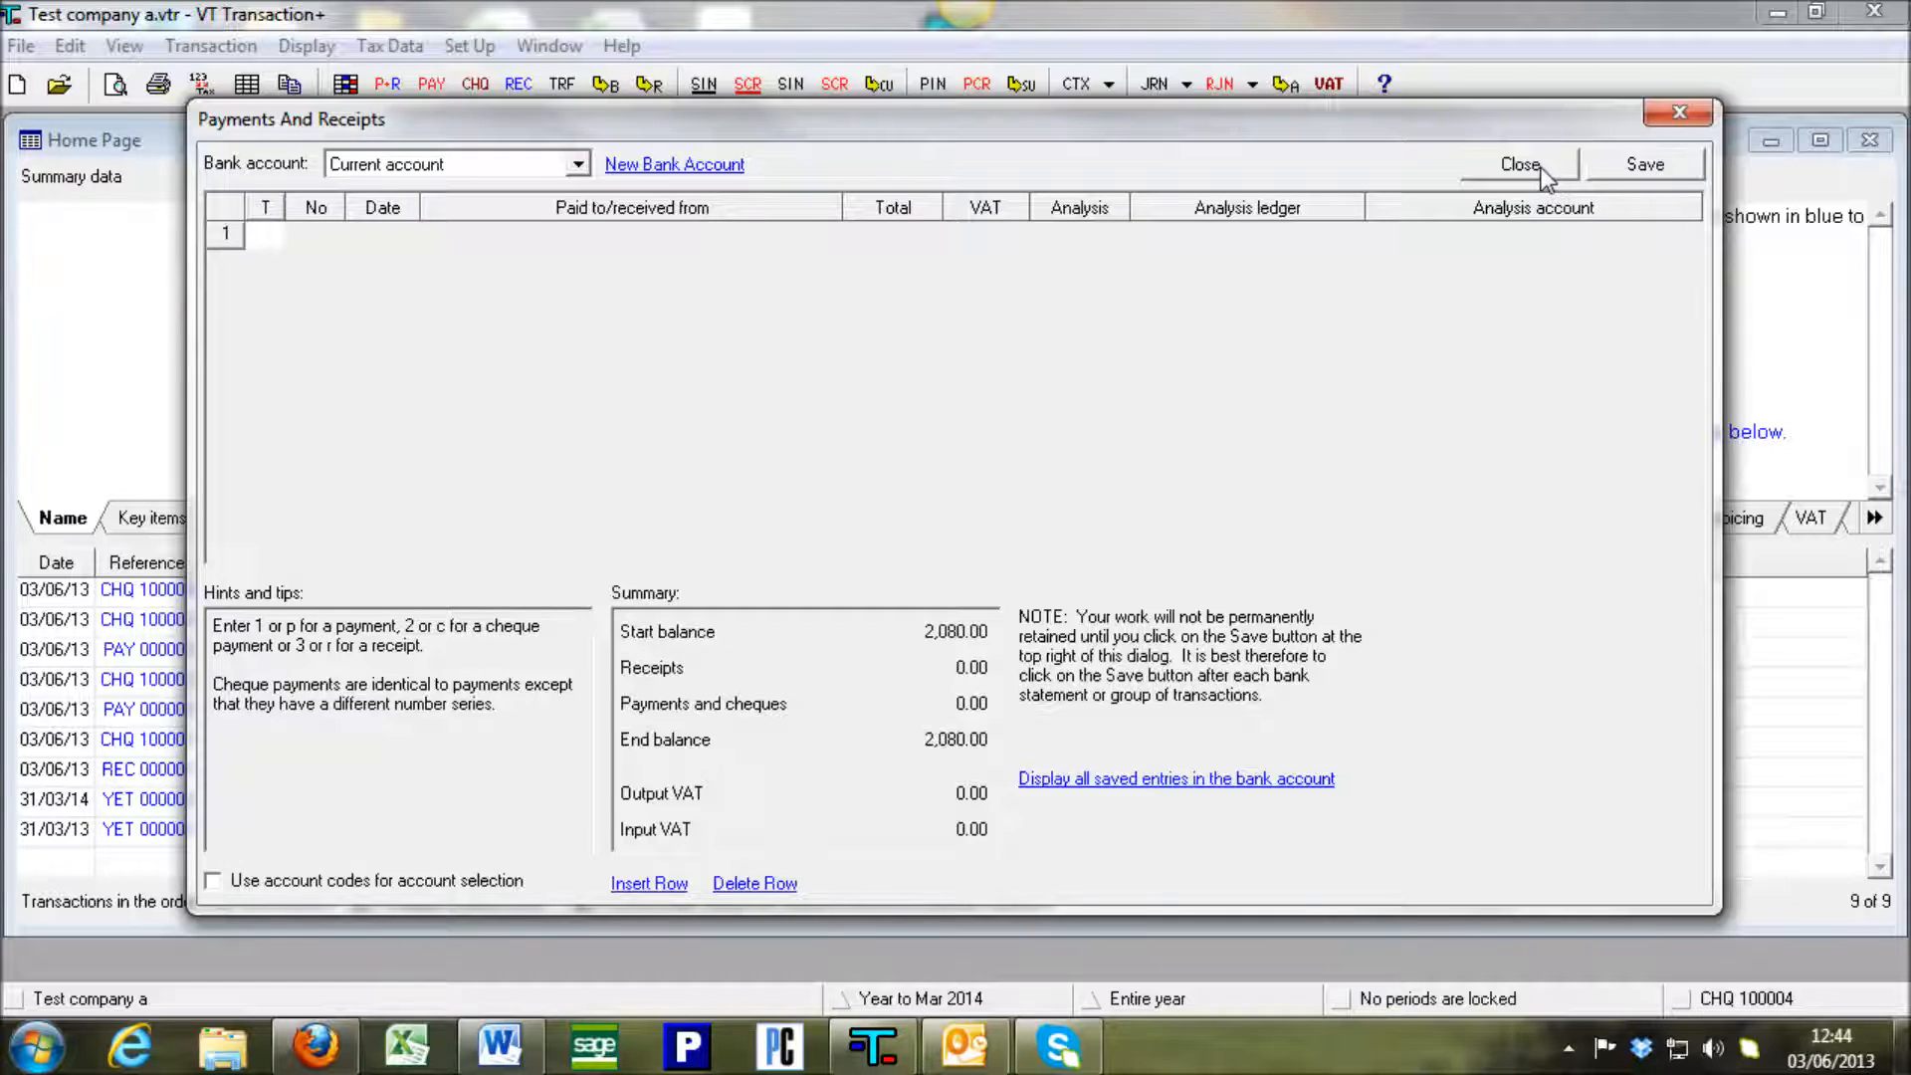
left_click(1523, 164)
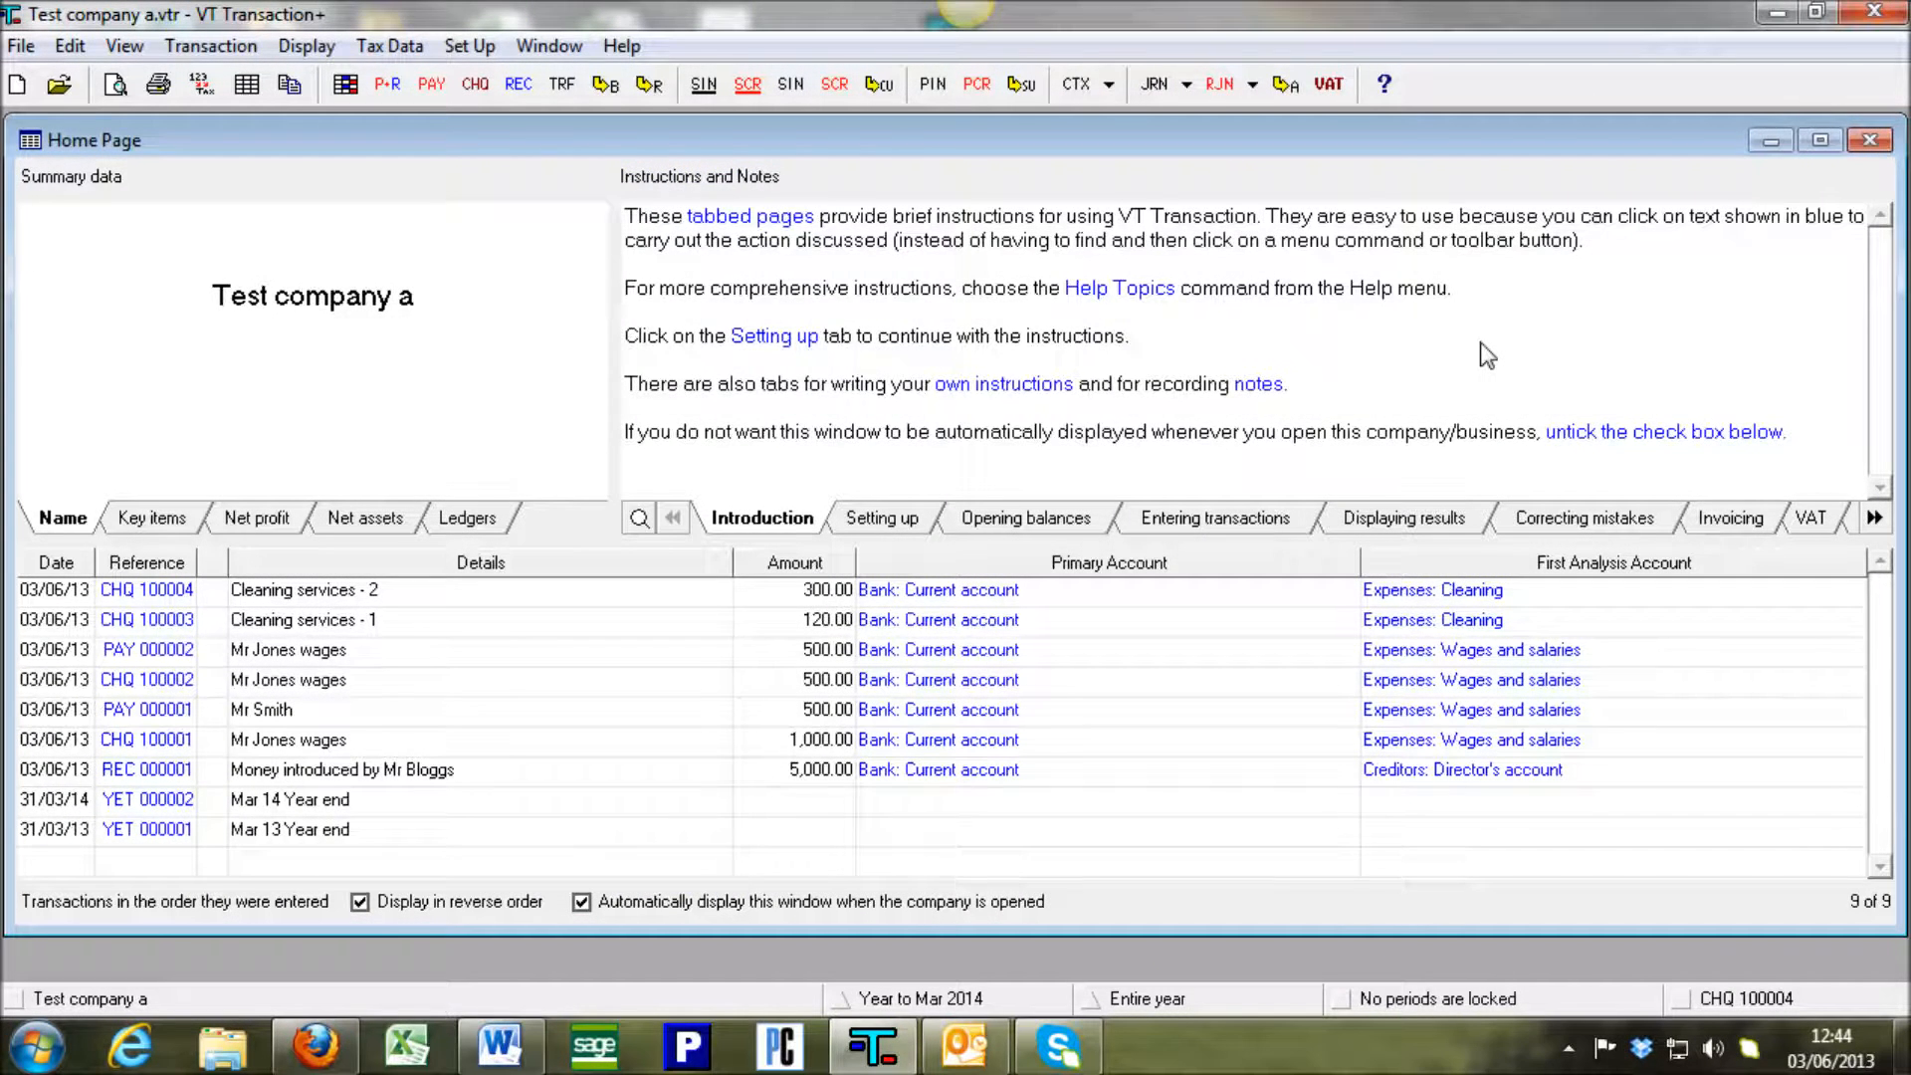